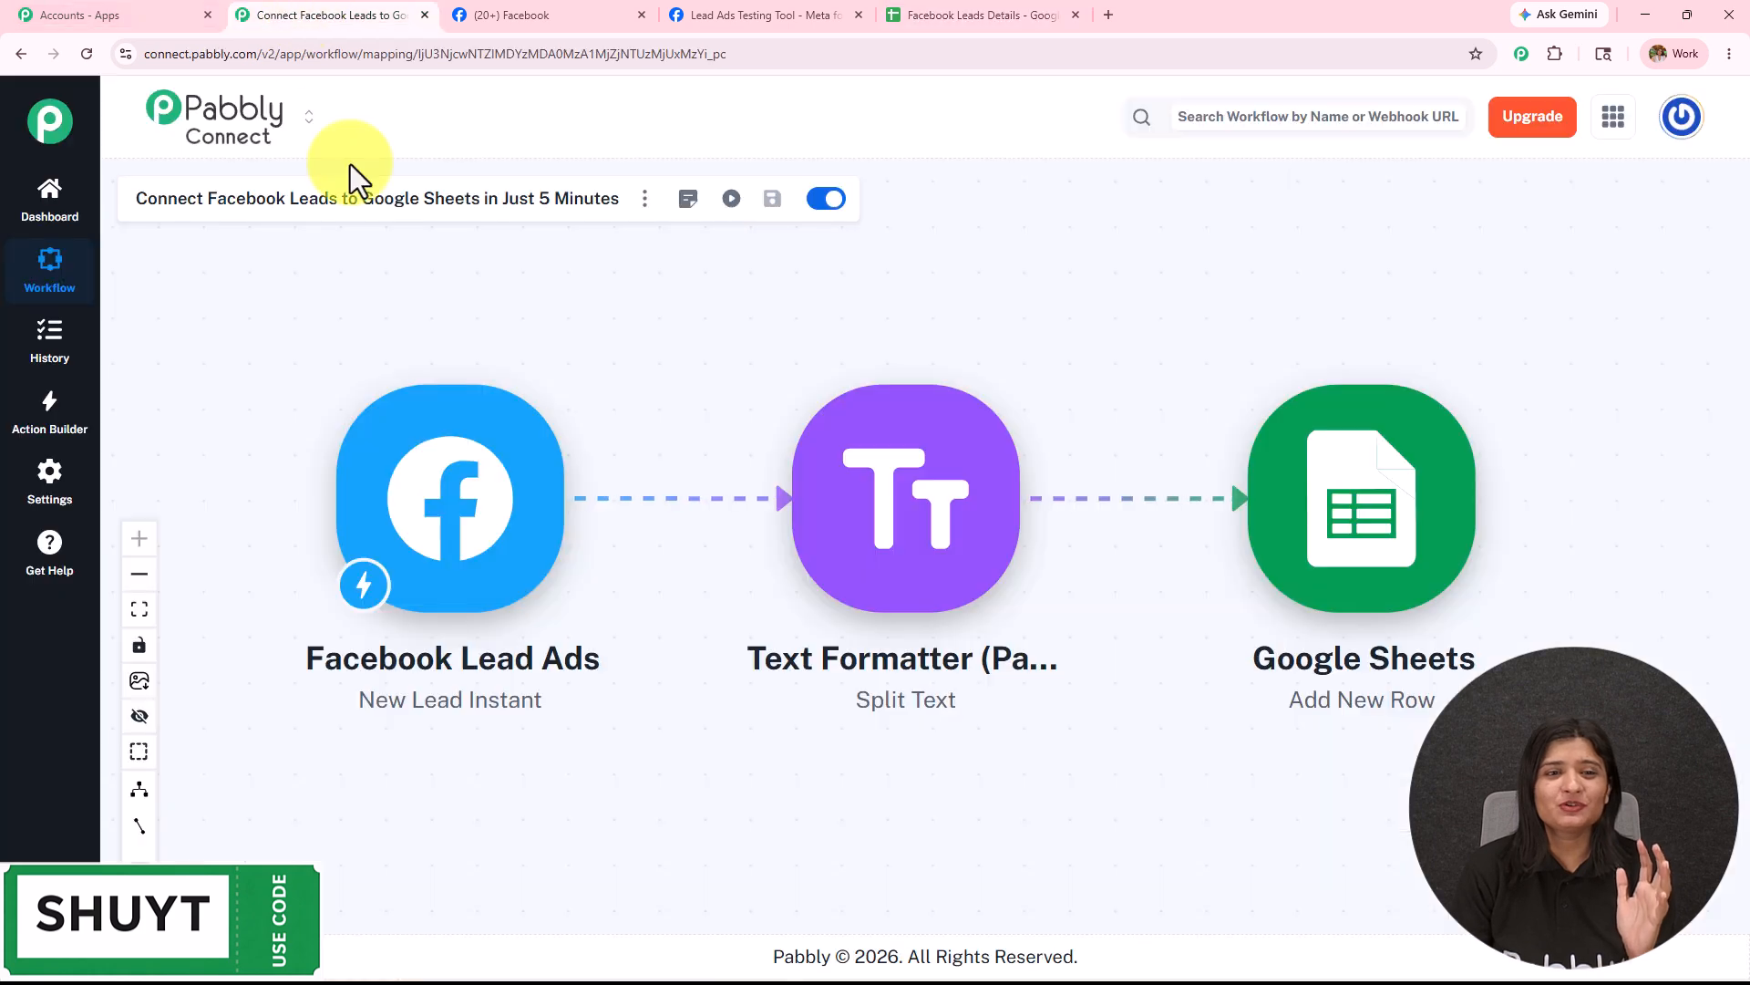
Review the earlier leads in the sheet and the submitted test lead form, then return to Pabbly.
click(955, 20)
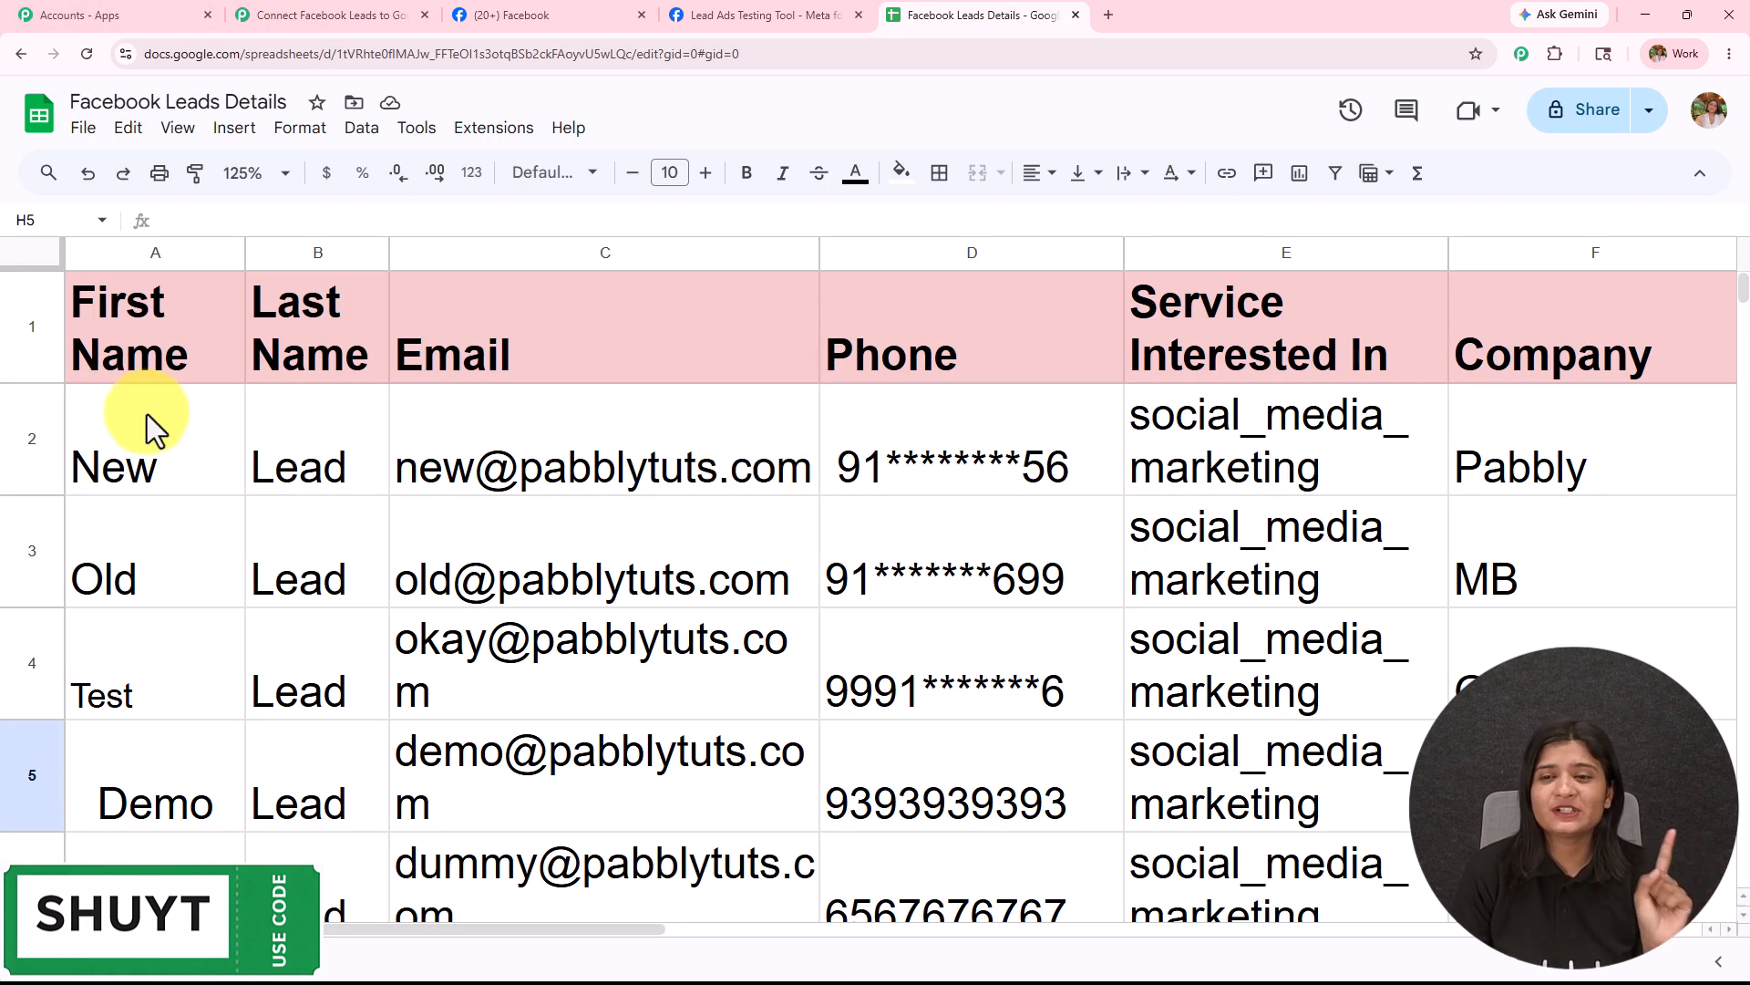
click(715, 22)
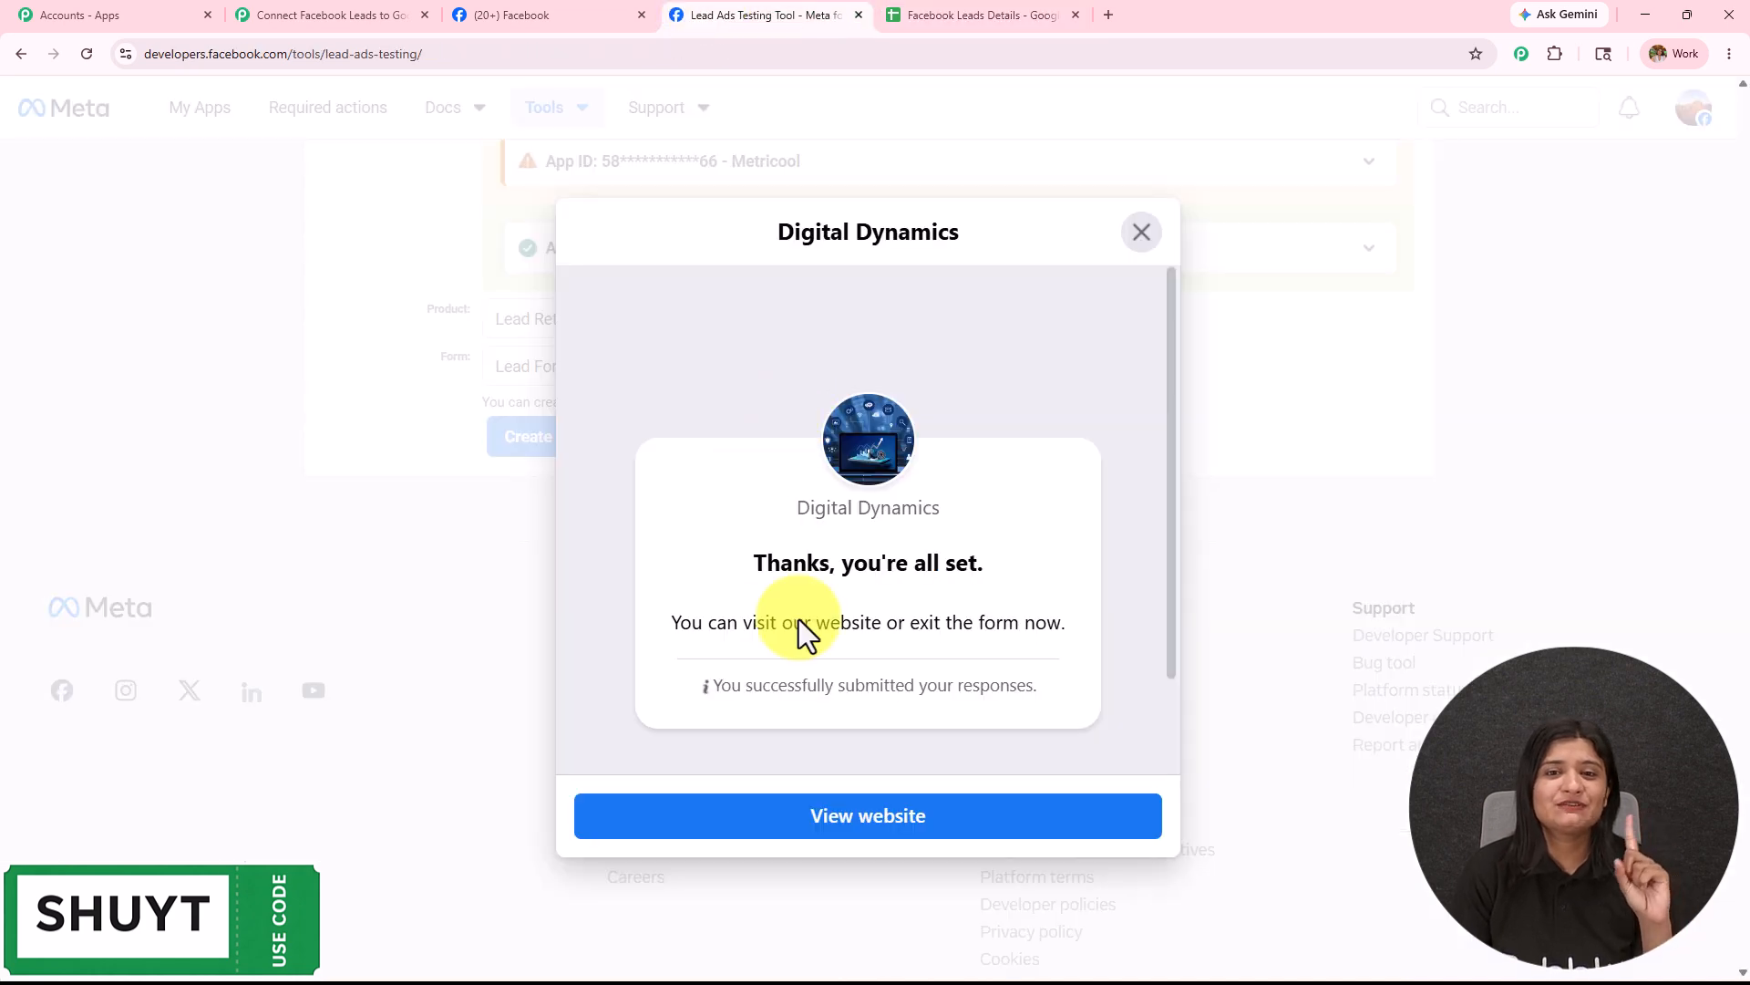
click(939, 14)
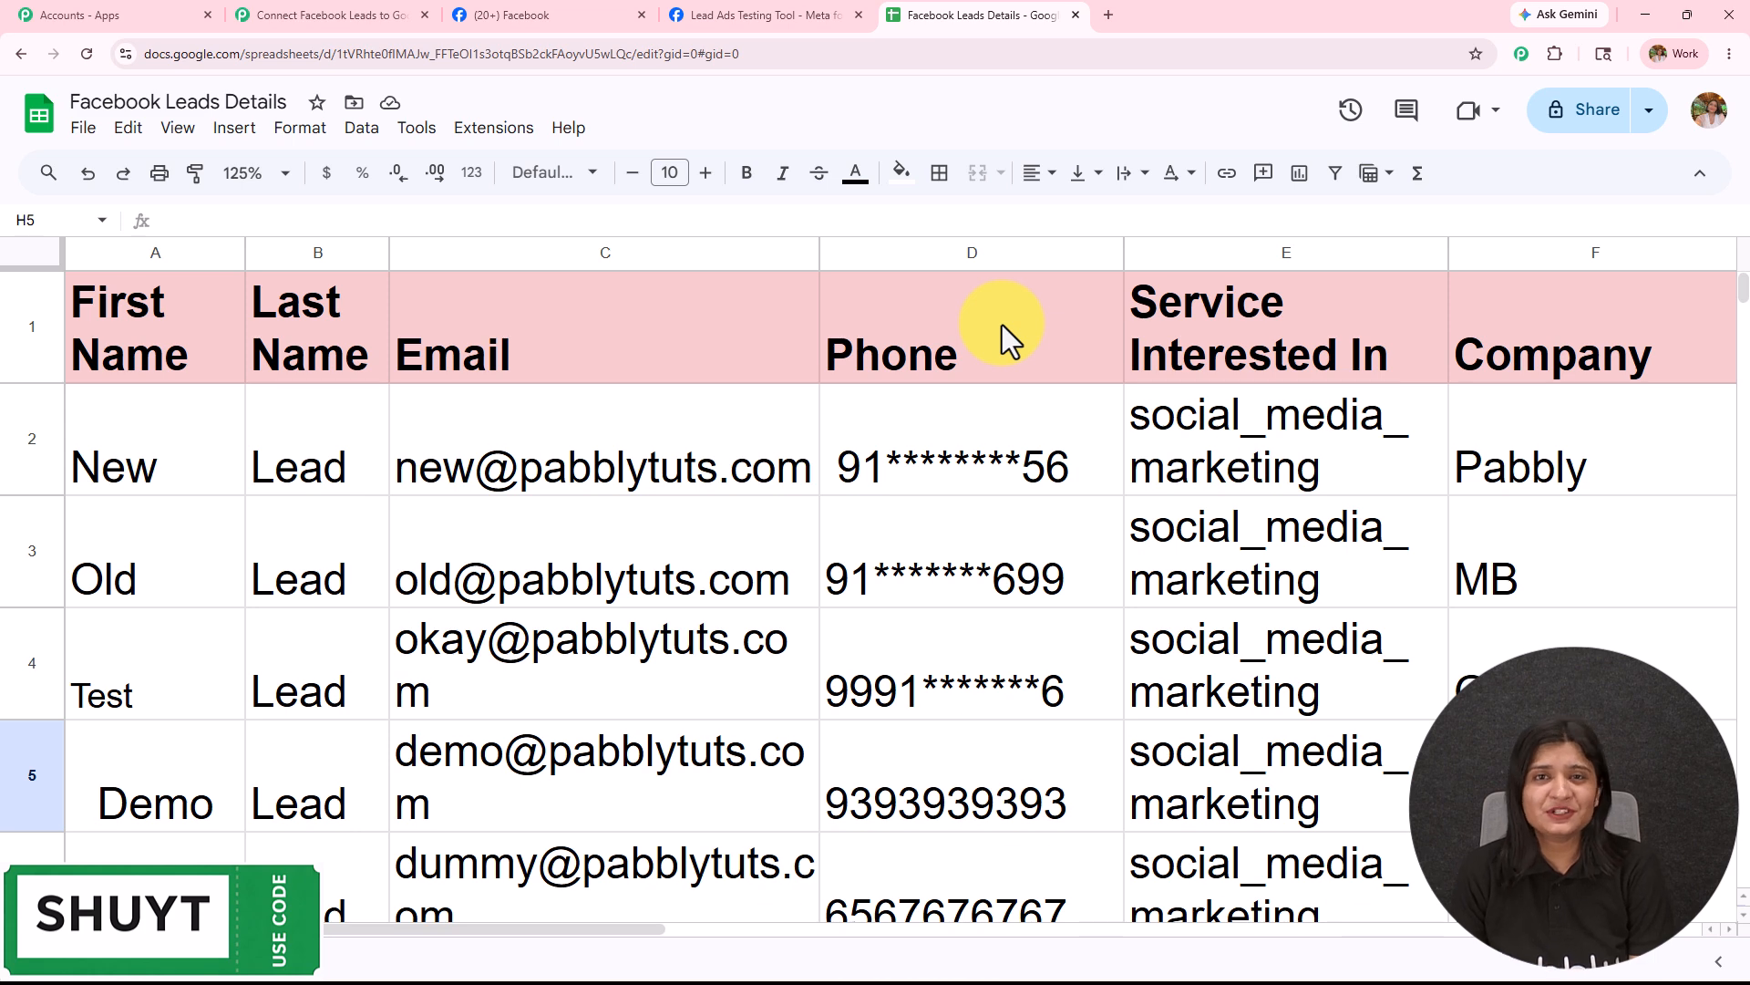
click(375, 18)
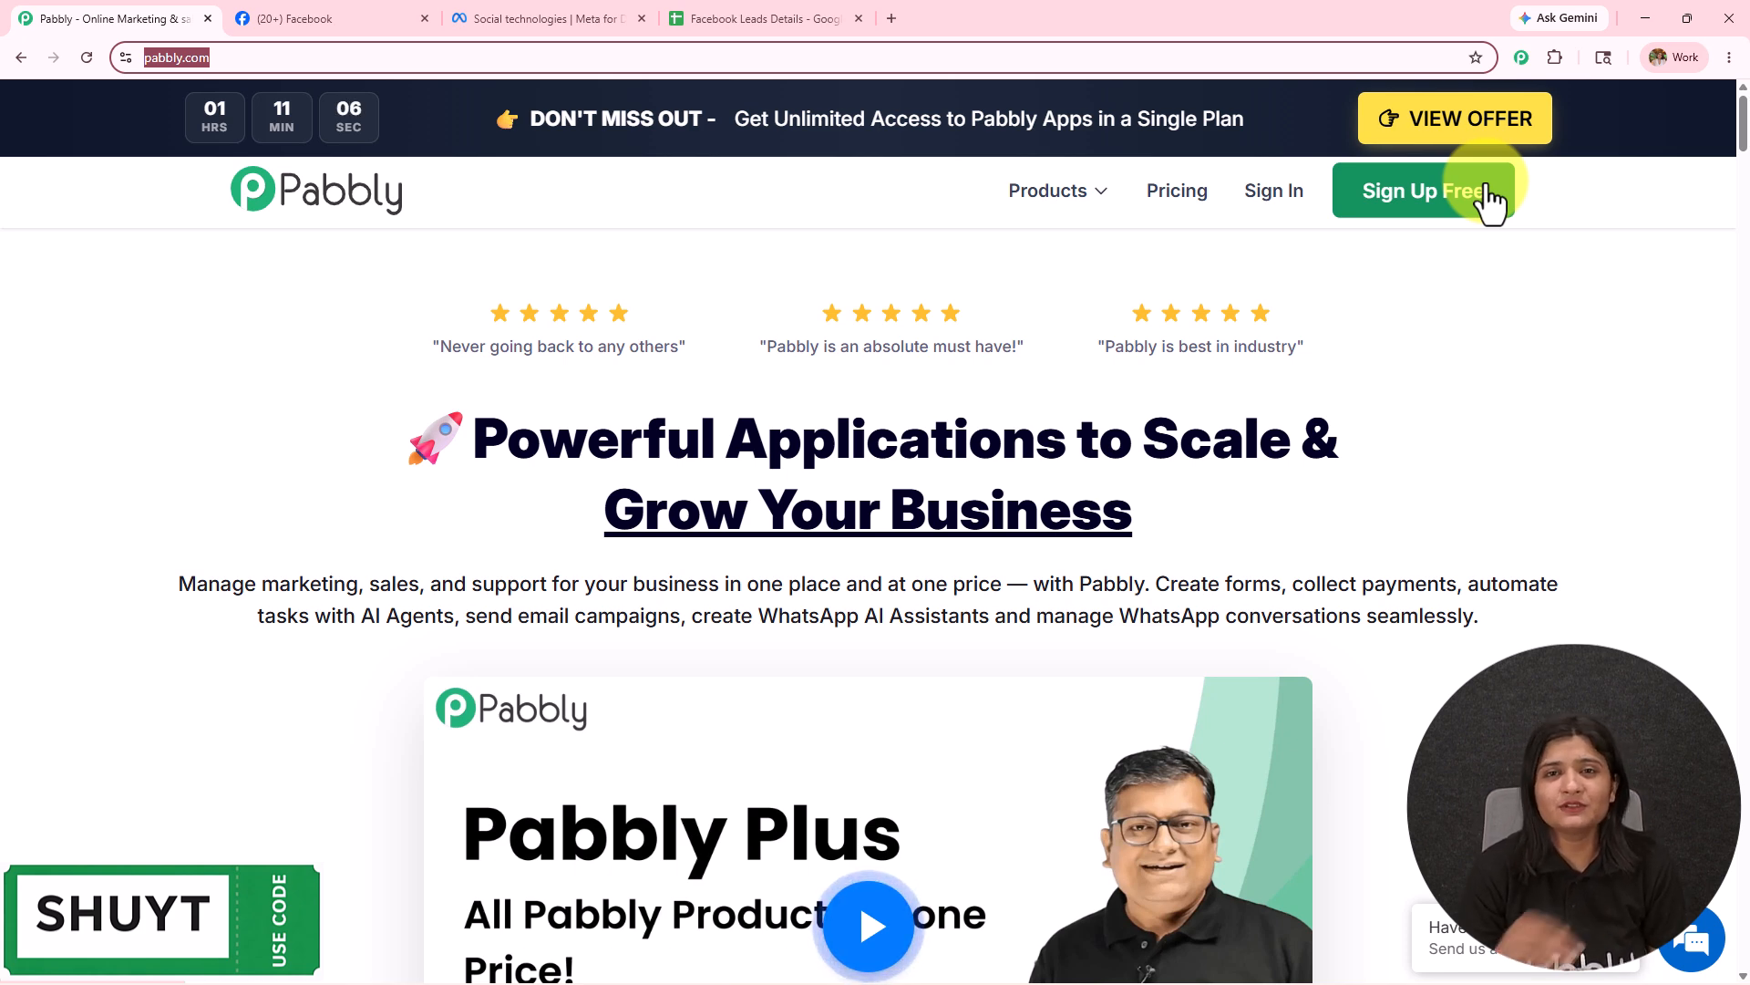
Sign in to Pabbly and launch Pabbly Connect from the All Pabbly Apps page.
click(1277, 195)
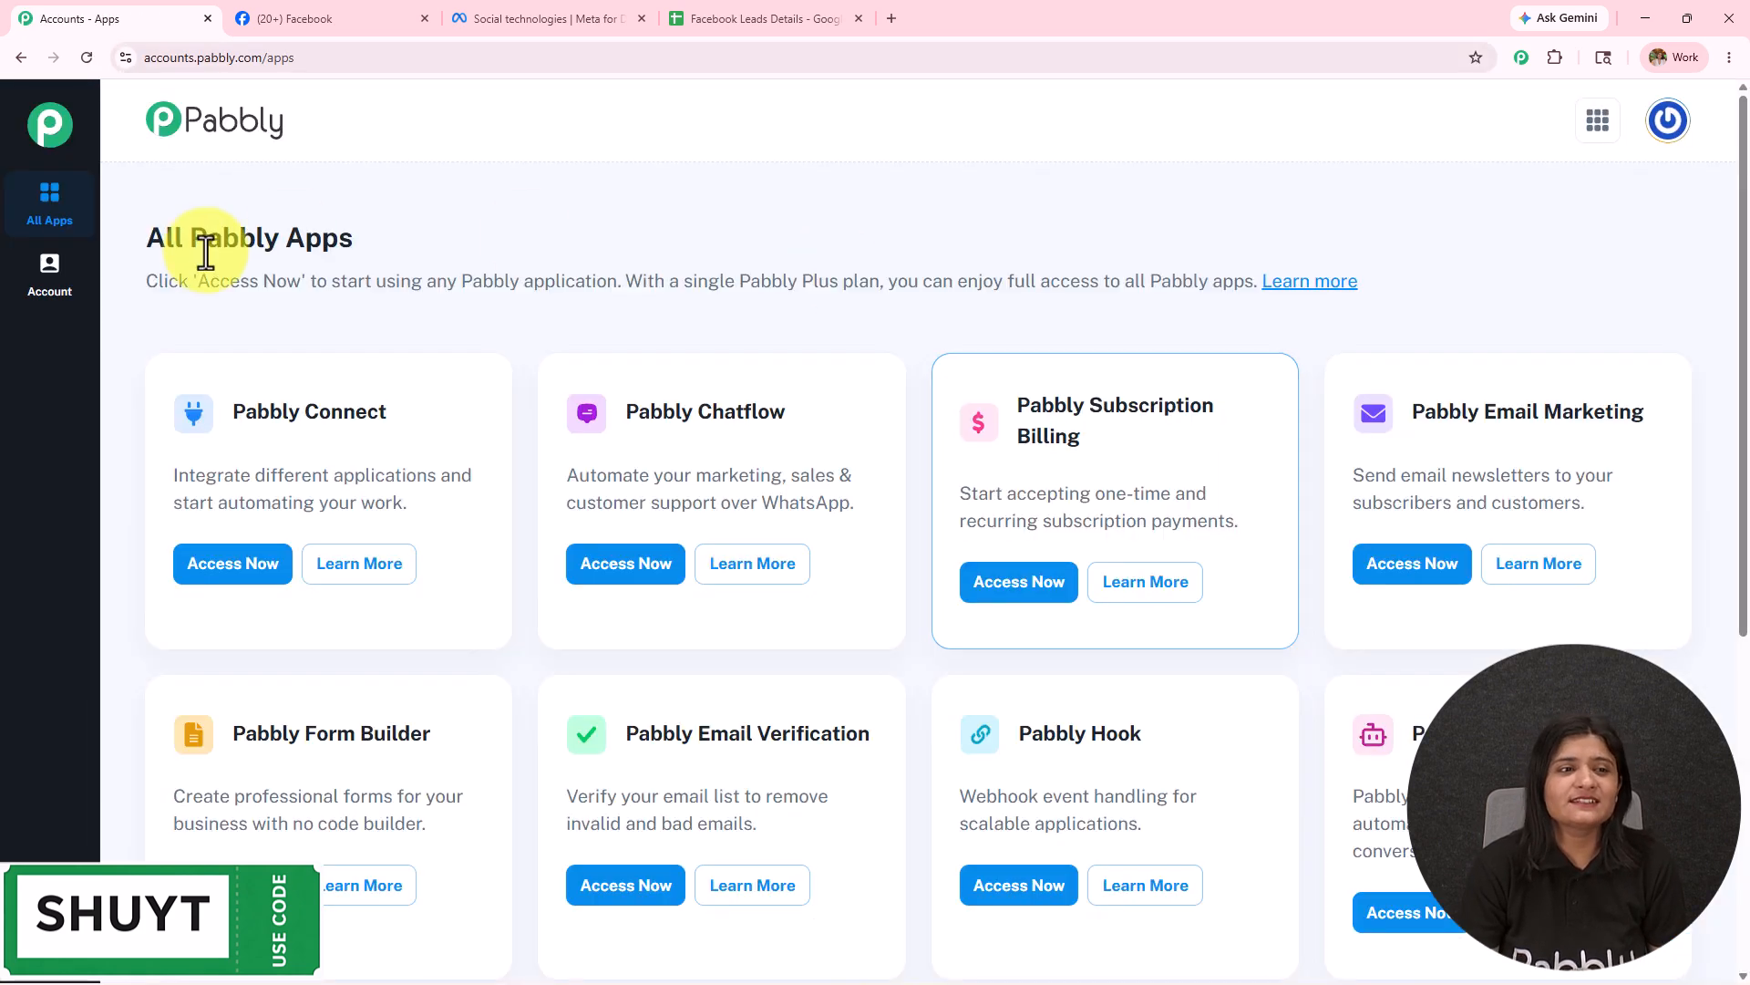
drag(143, 244, 642, 271)
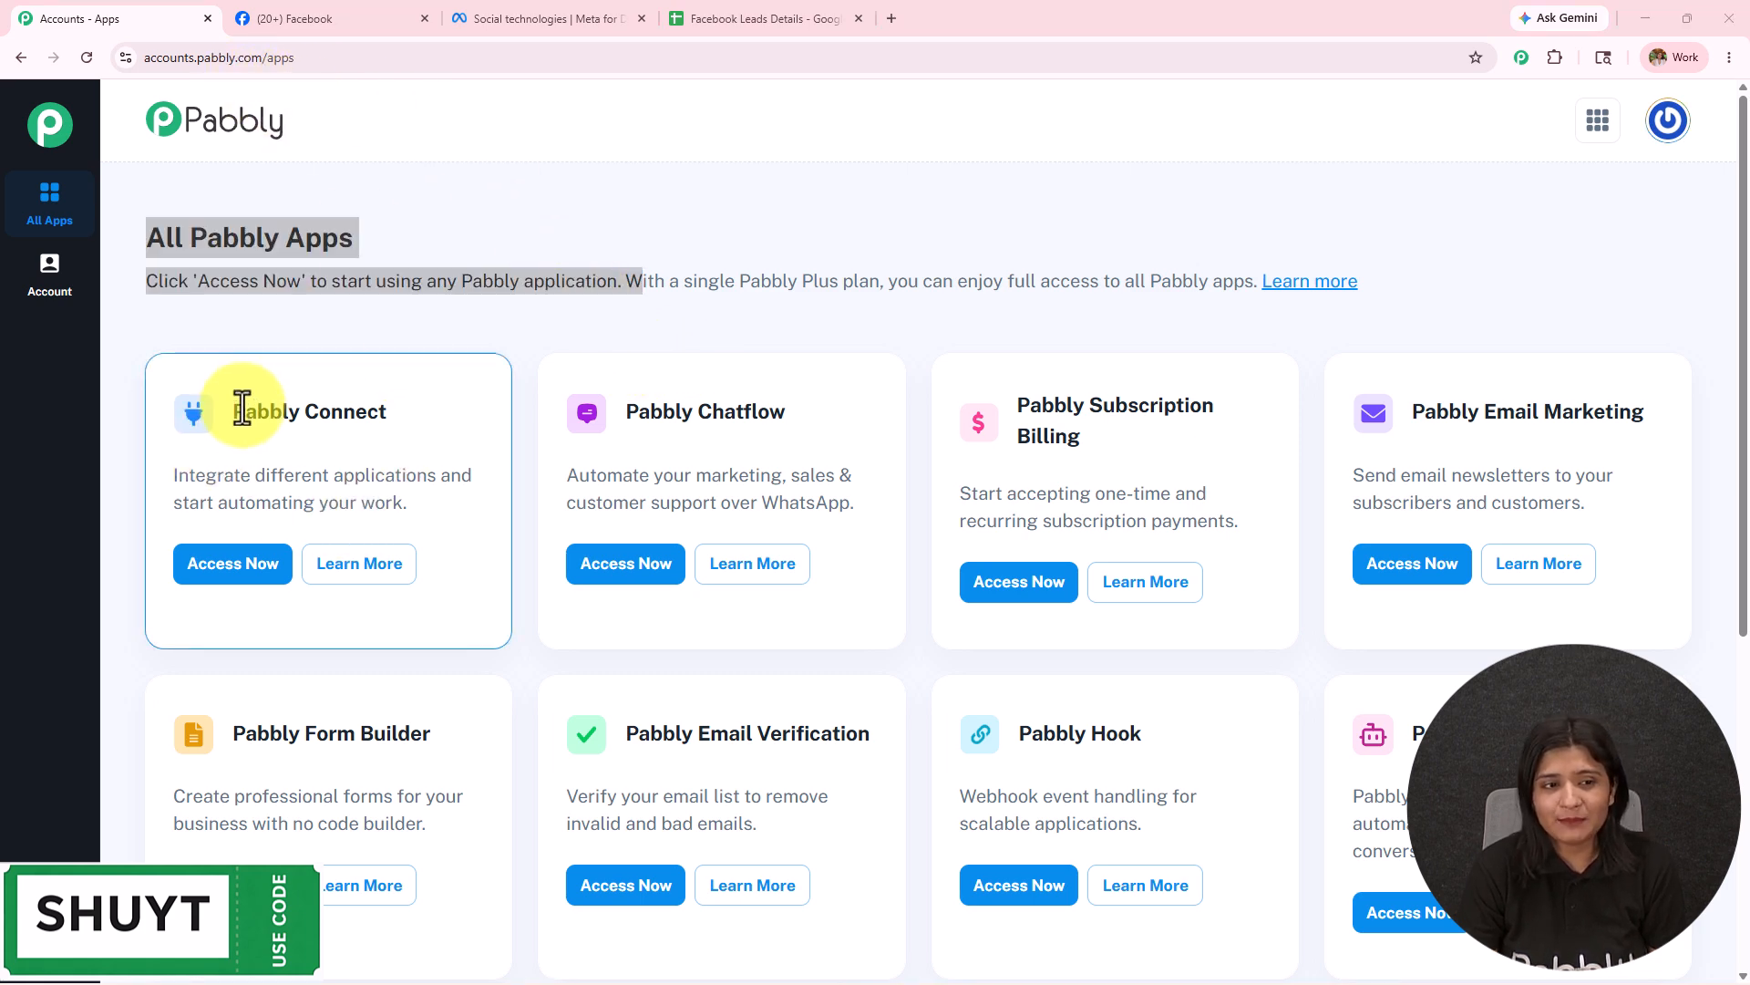
drag(239, 411, 501, 417)
click(251, 563)
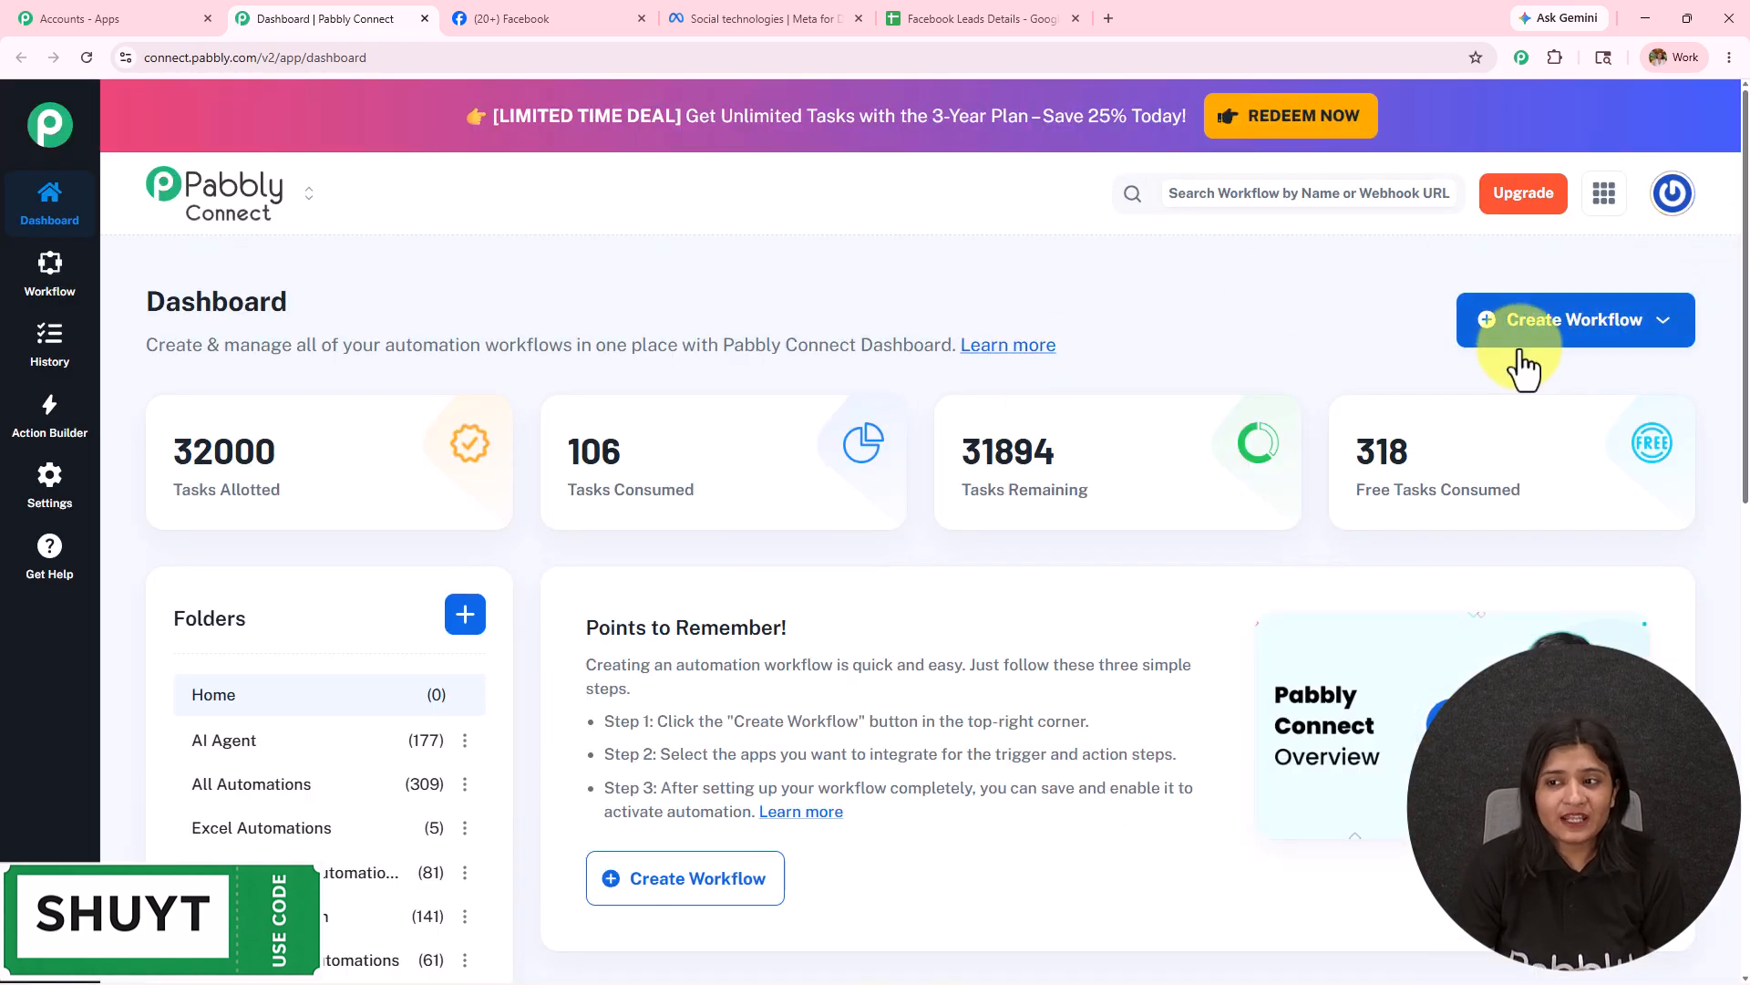
Create a scratch workflow 'Connect Facebook Leads to Google Sheets in Just 5 Minutes' in Facebook Lead Automations.
click(1555, 347)
click(1545, 391)
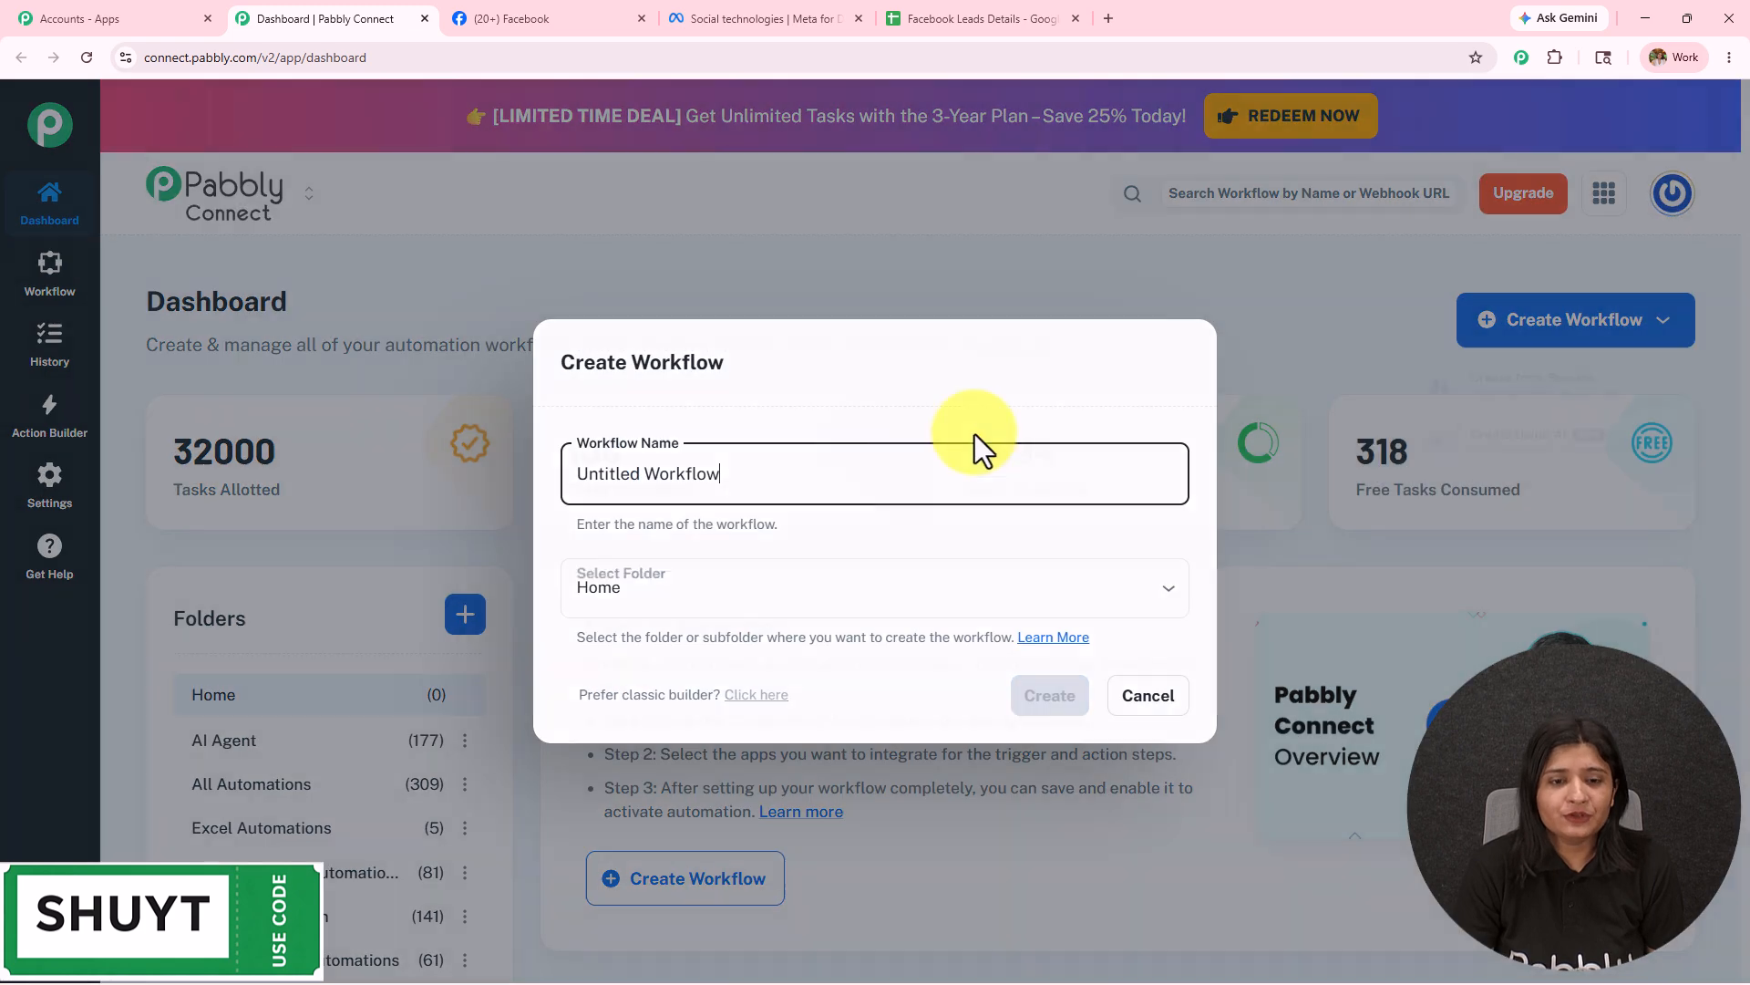
drag(482, 509, 330, 508)
text(Connect Facebook Leads to Google Sheets in Just 5 Minutes)
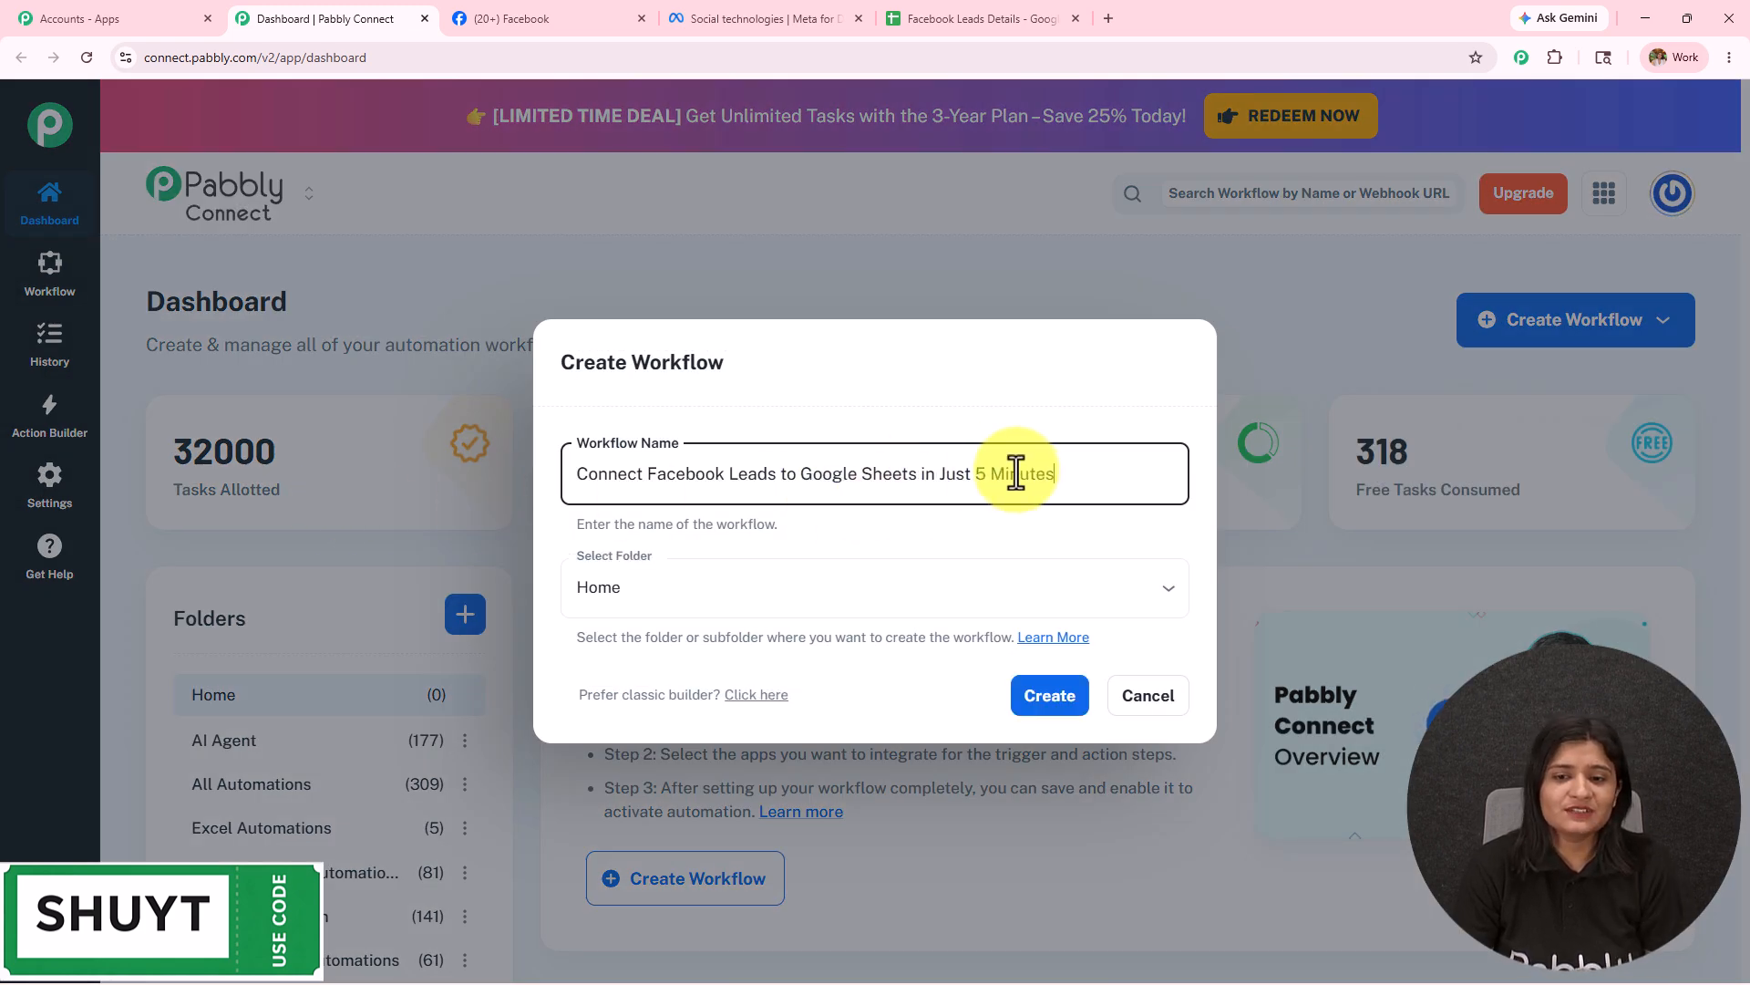
drag(1048, 474, 156, 492)
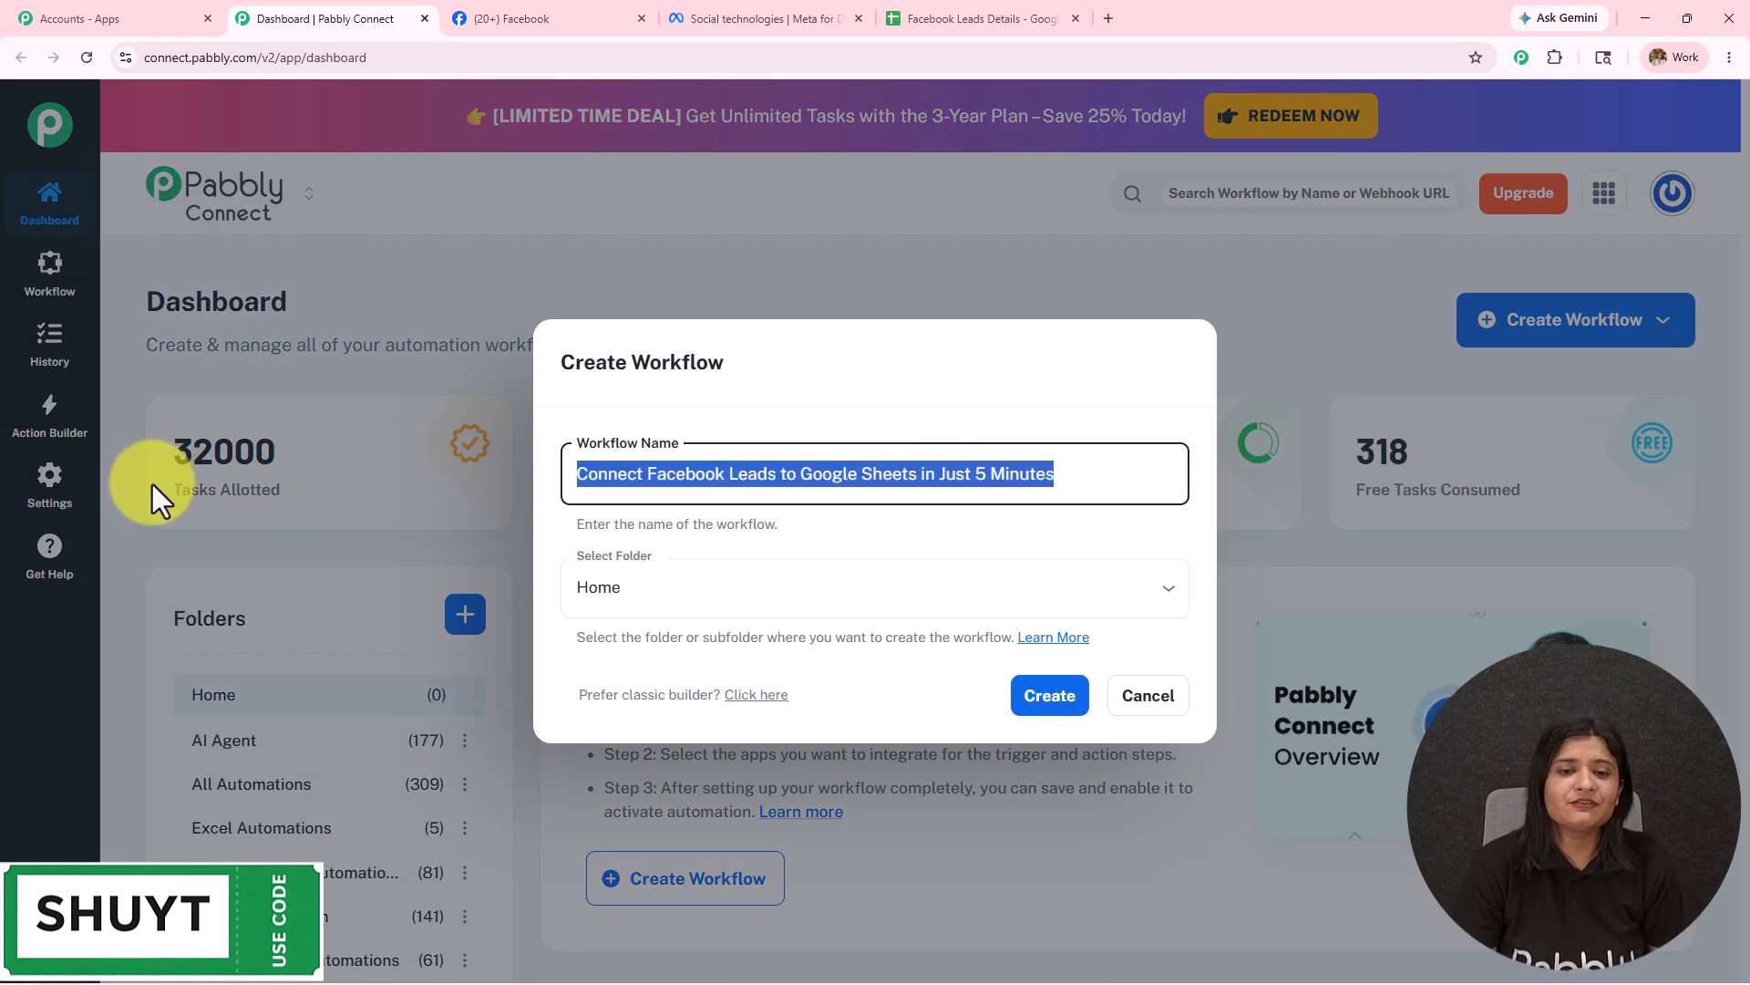
click(609, 597)
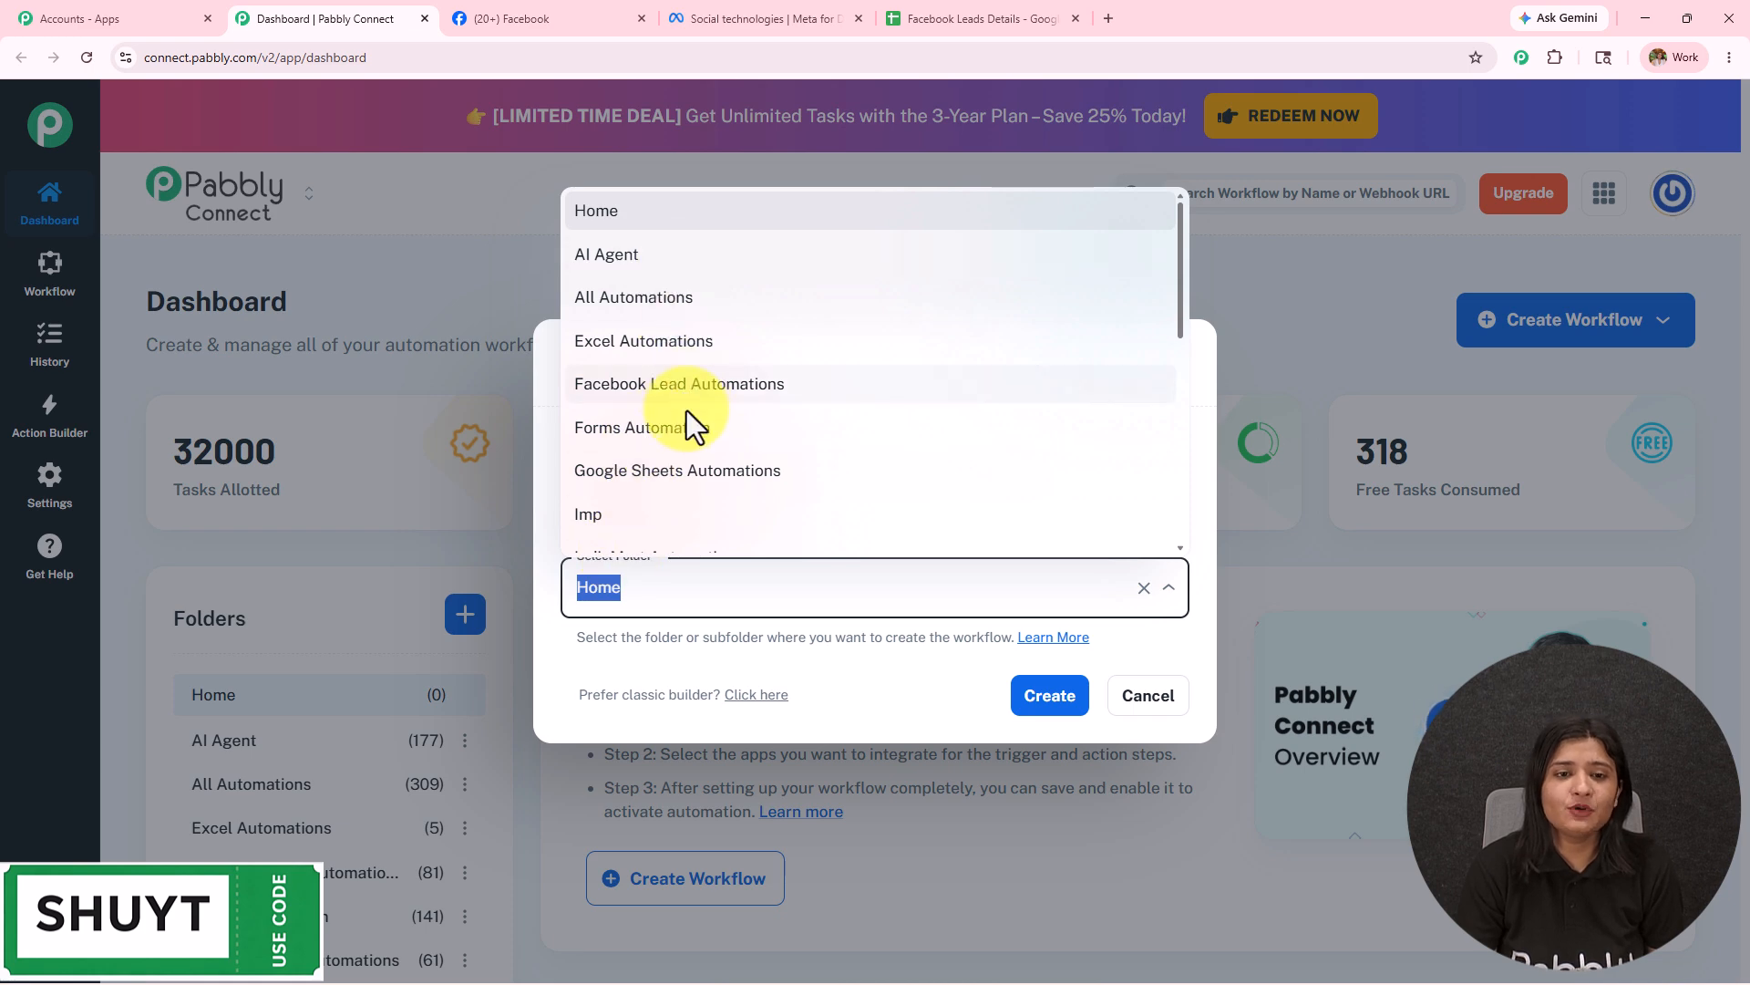
click(684, 387)
click(1061, 702)
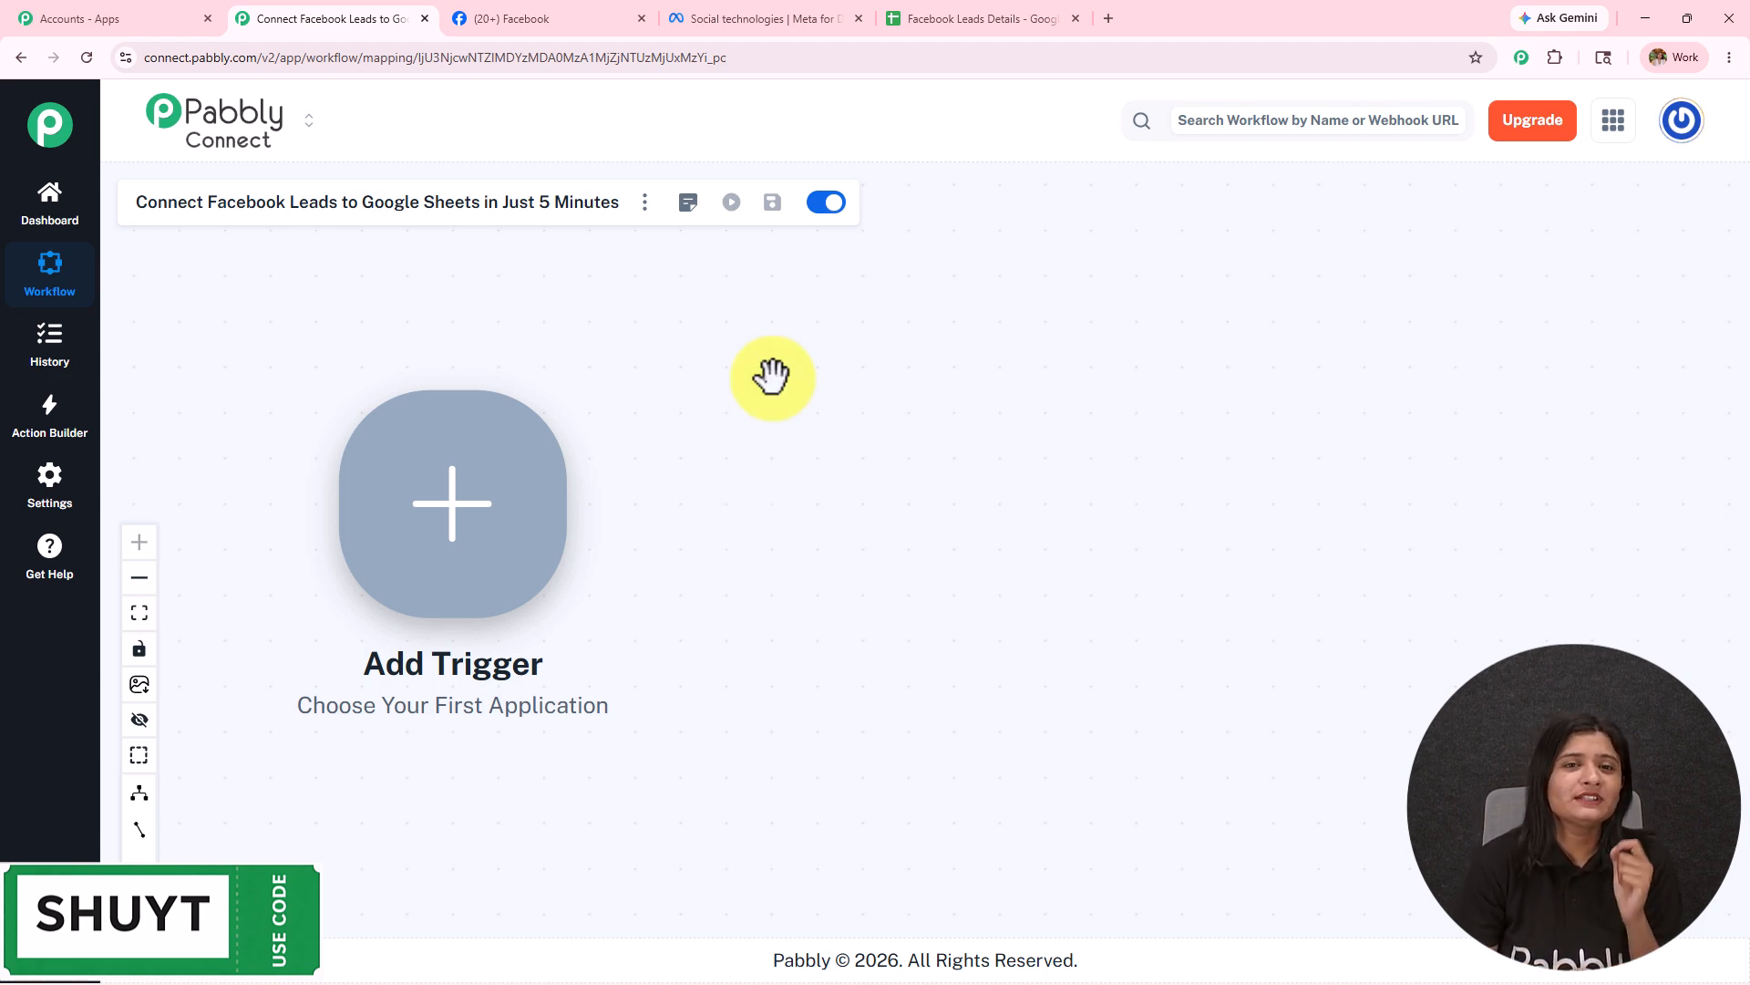
Glance at the Meta developer page, Digital Dynamics Facebook page and empty lead sheet.
click(801, 16)
click(583, 19)
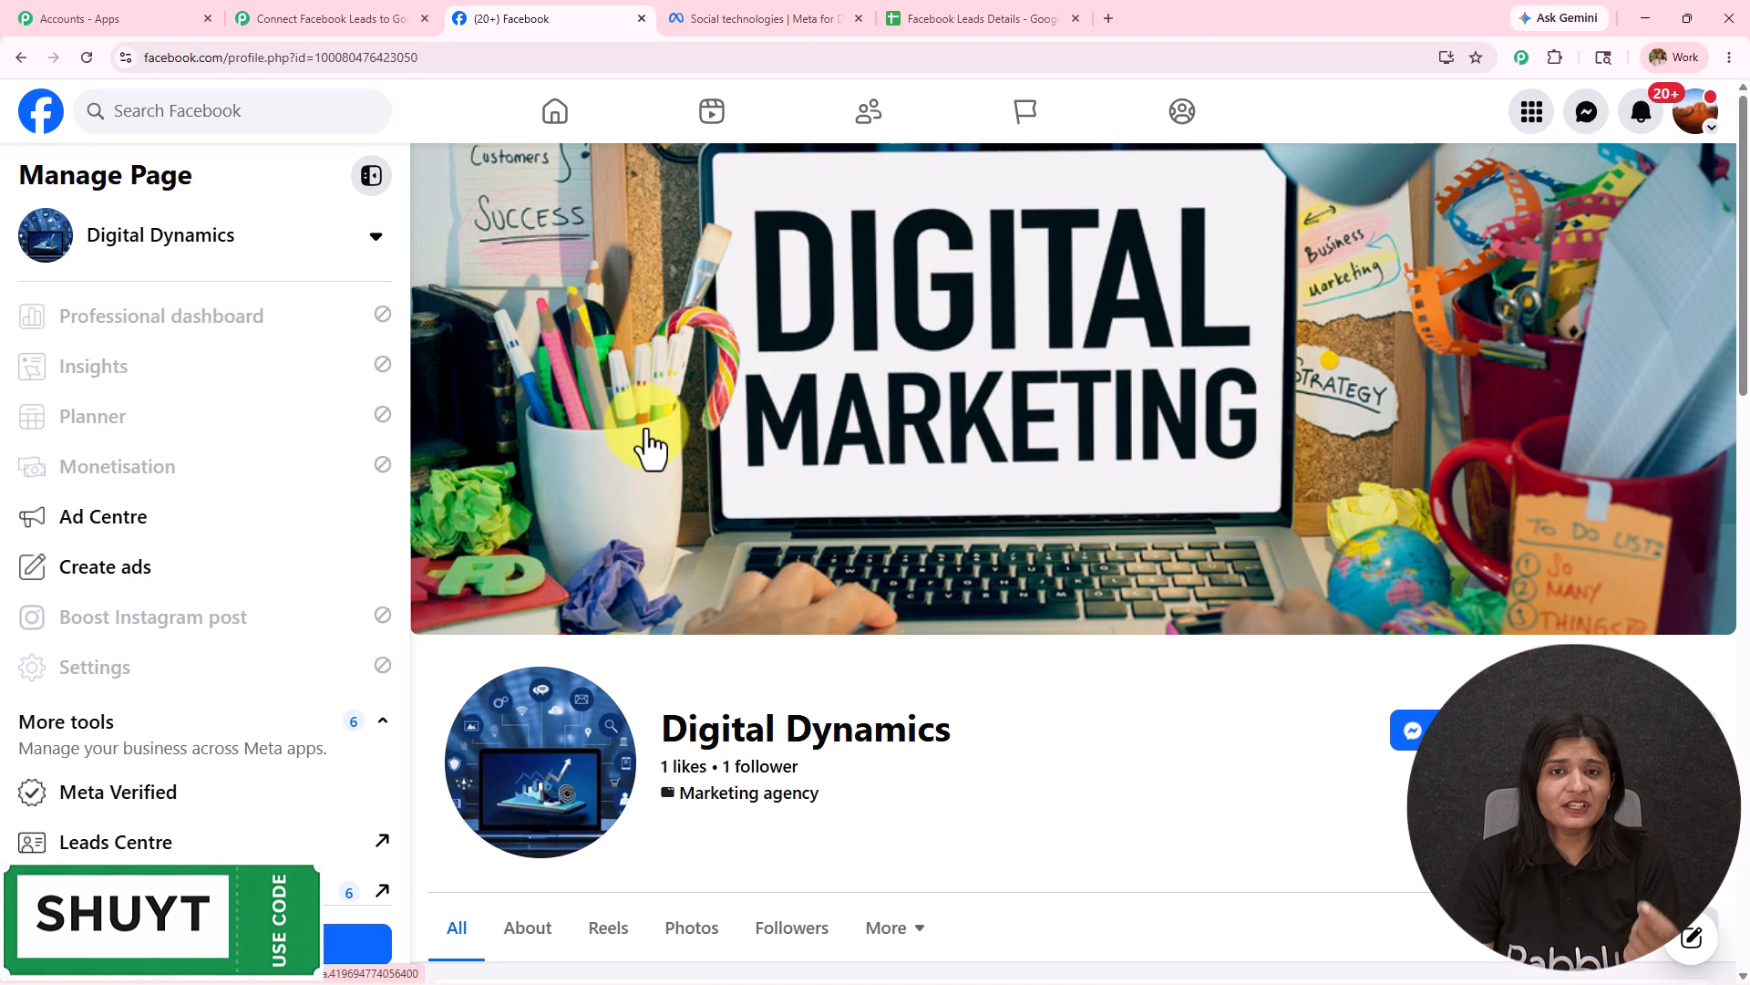
click(927, 11)
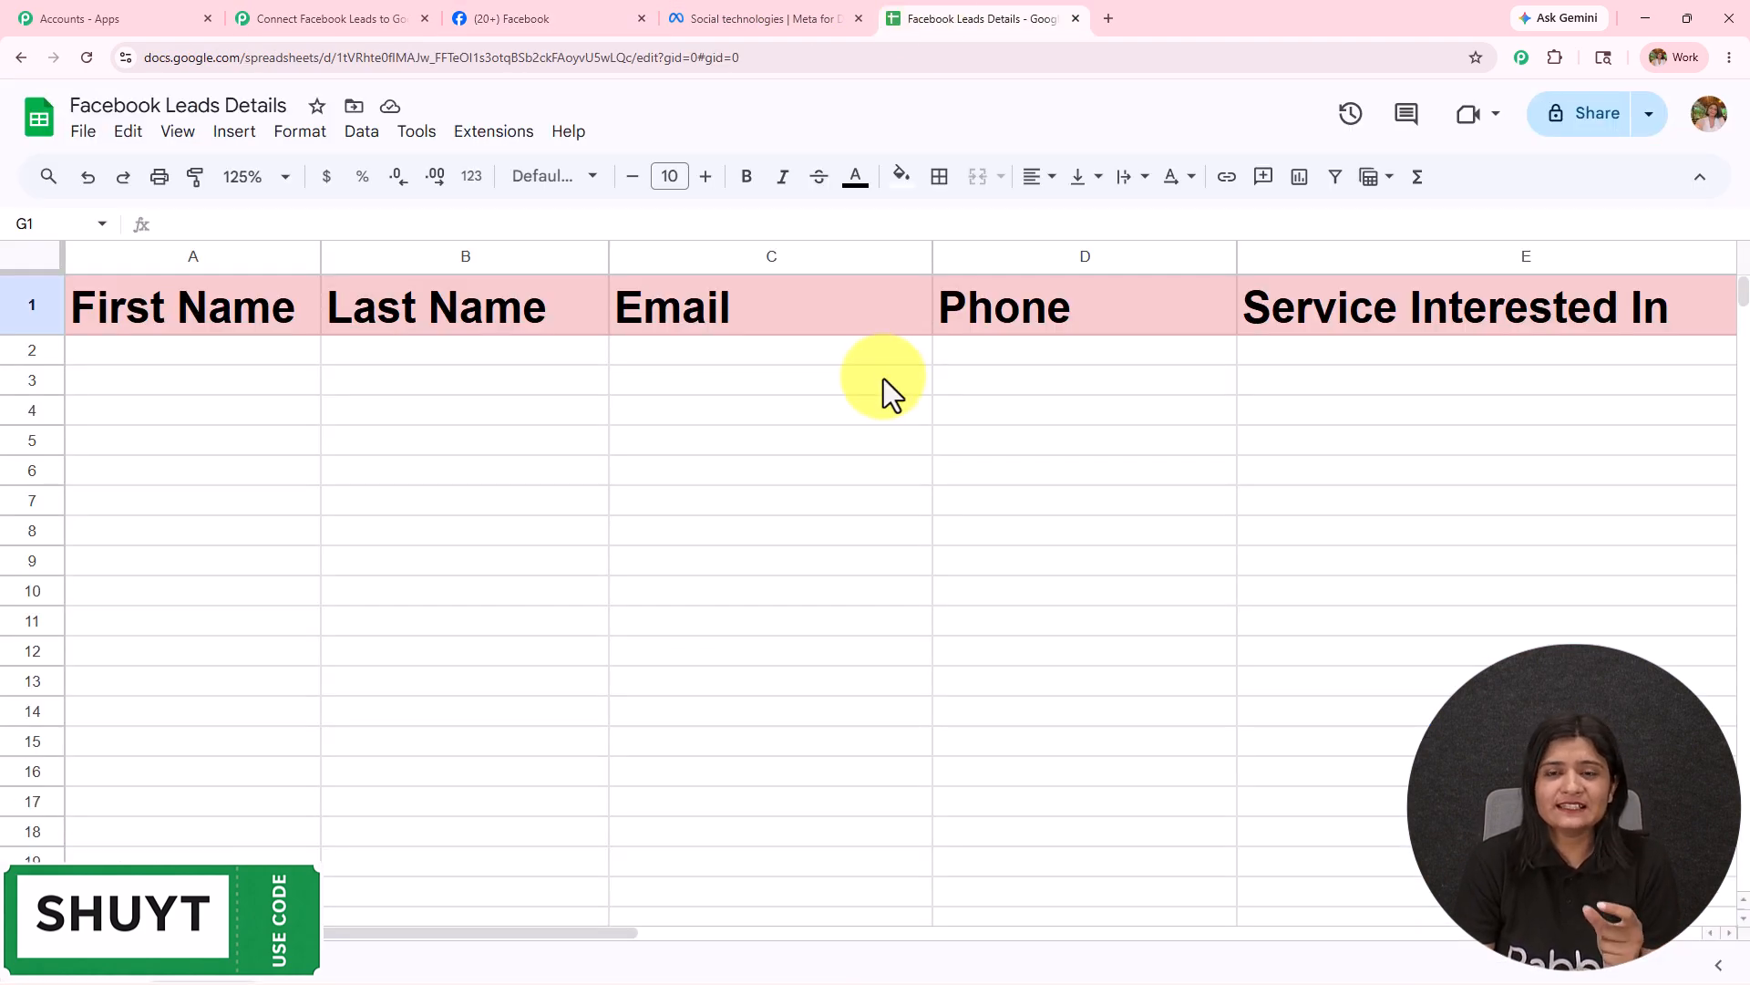
click(375, 20)
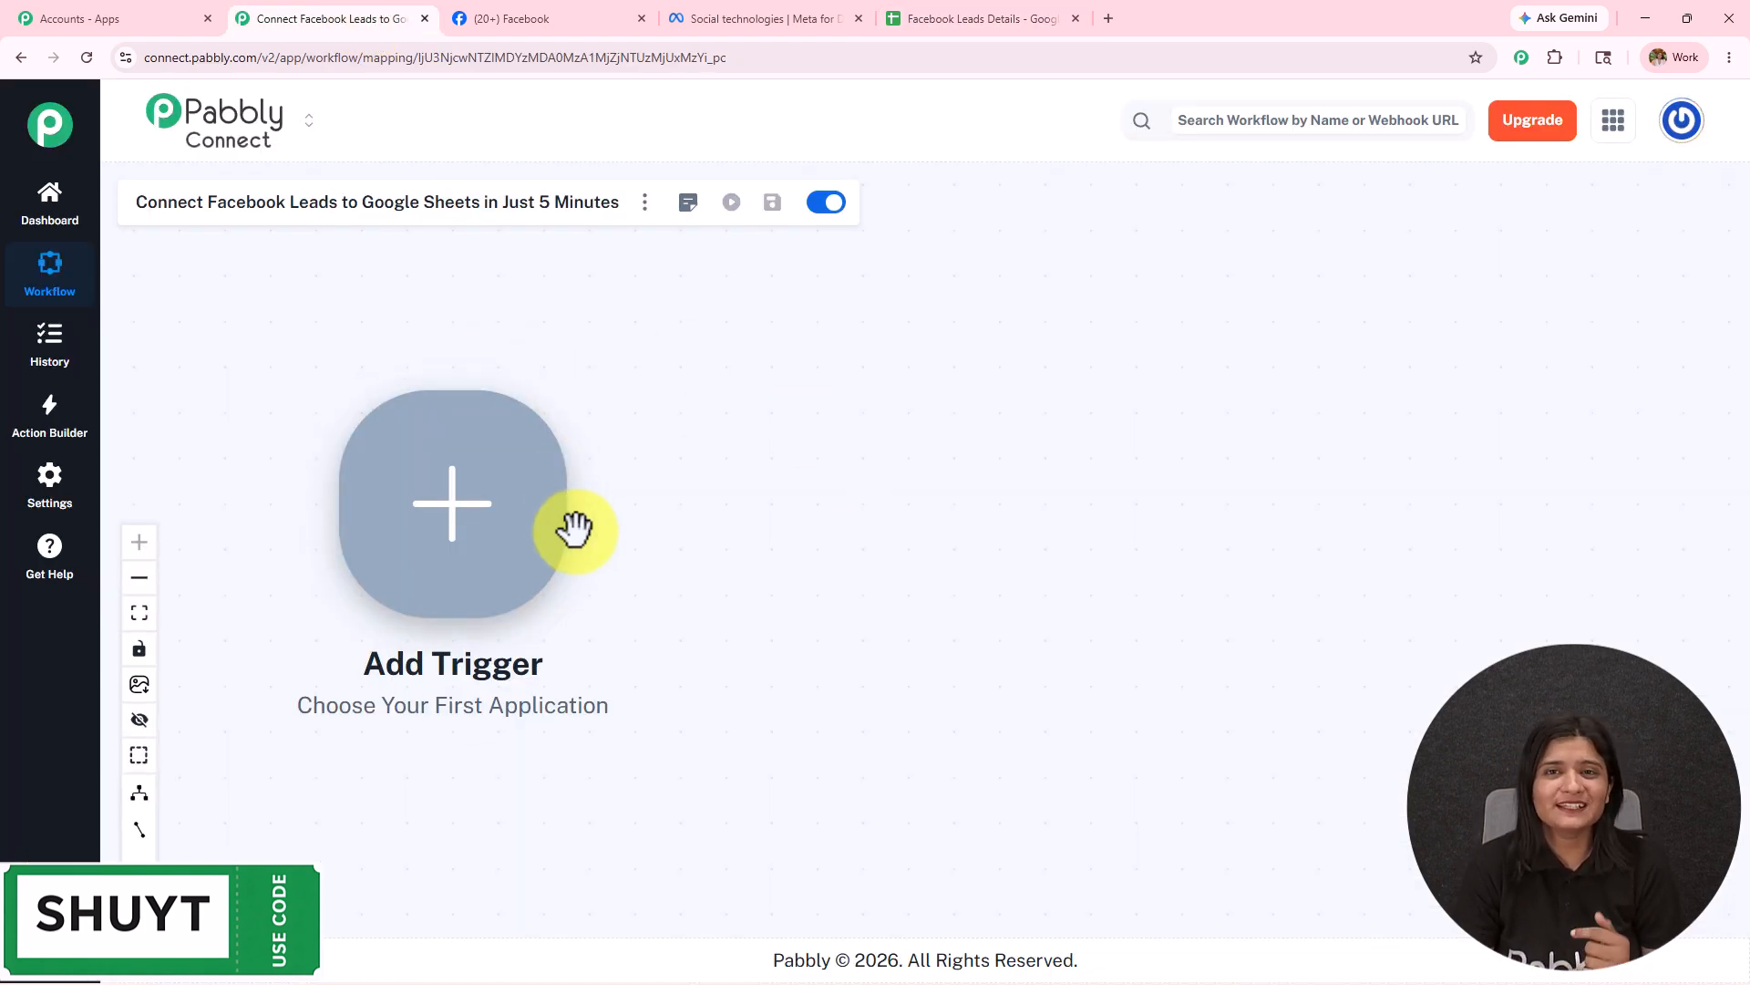
Set the trigger to Facebook Lead Ads with the New Lead Instant event and begin connecting.
click(508, 553)
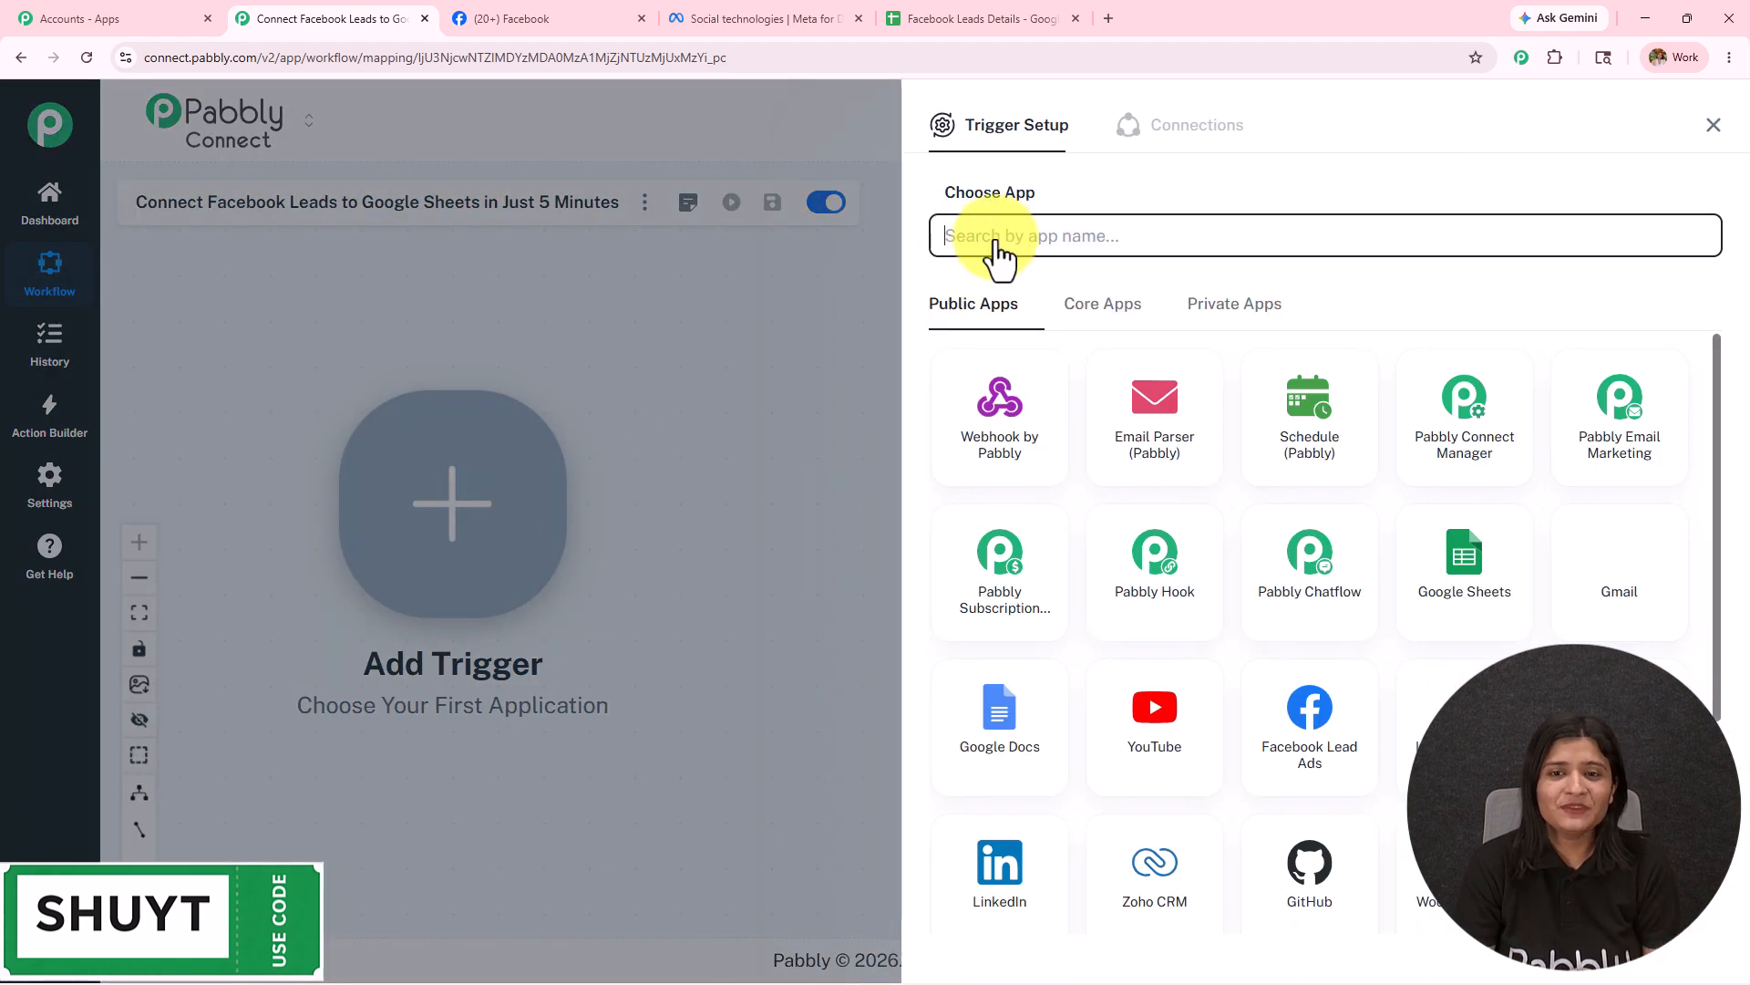
click(1000, 235)
text(Facebook l)
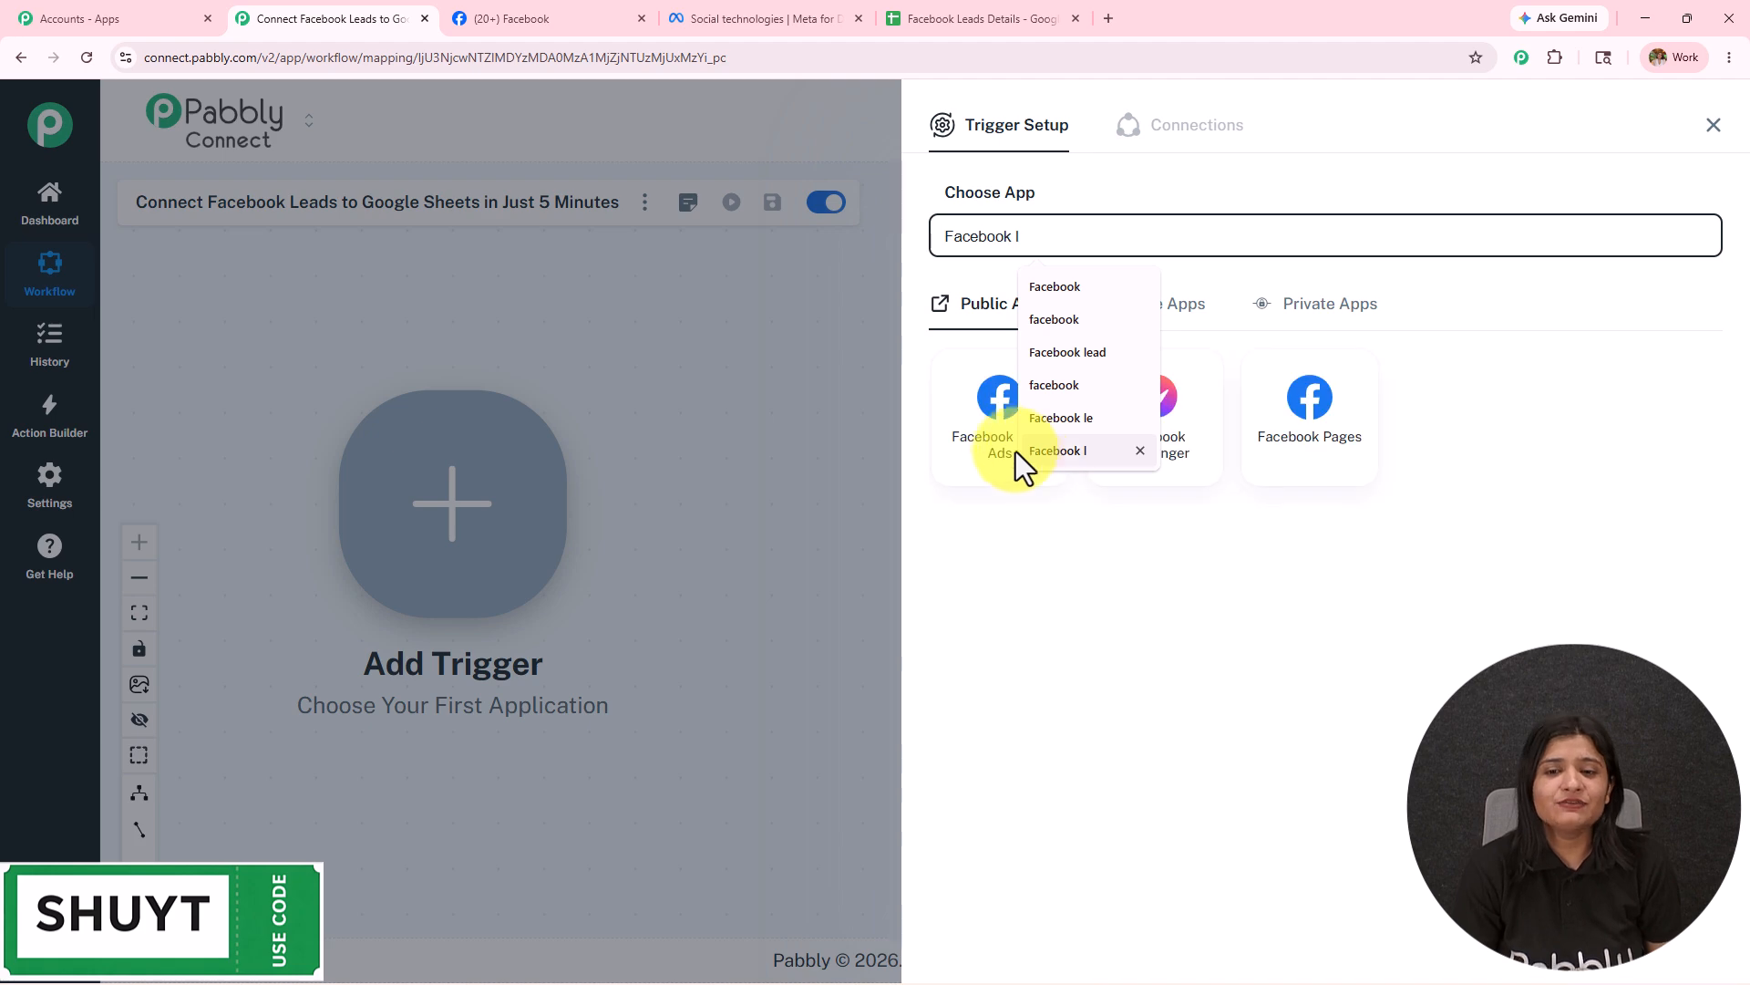
click(940, 447)
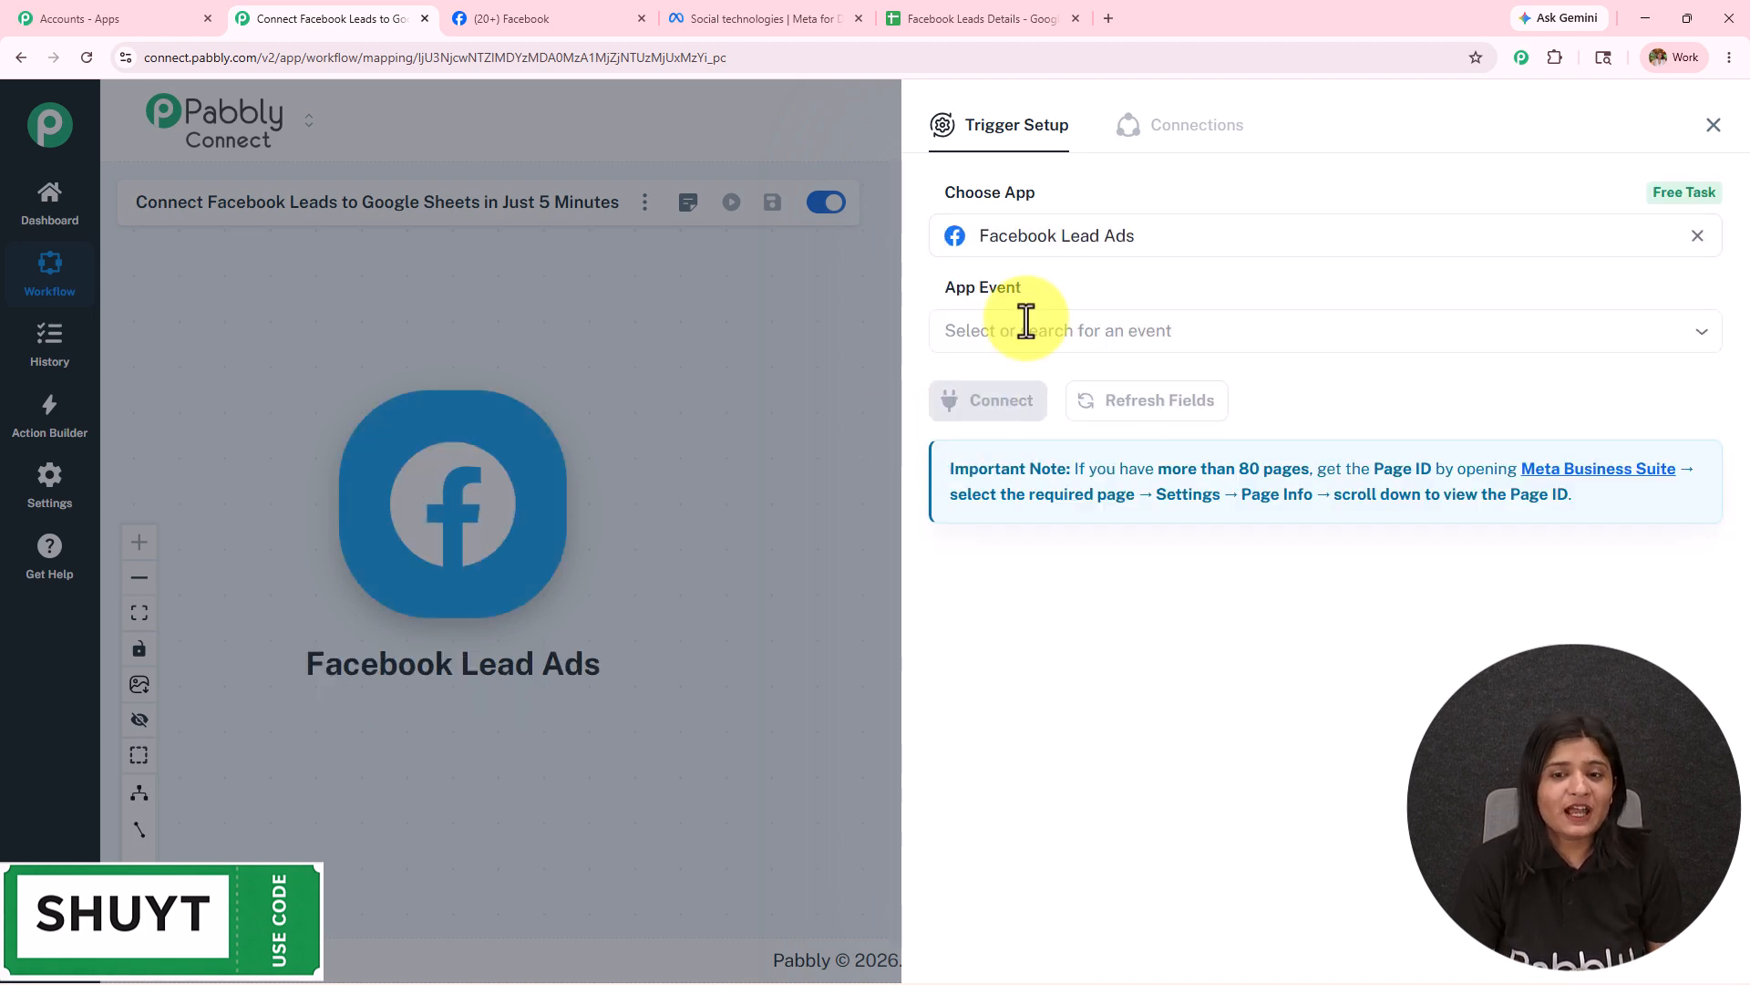
click(1026, 330)
click(1048, 414)
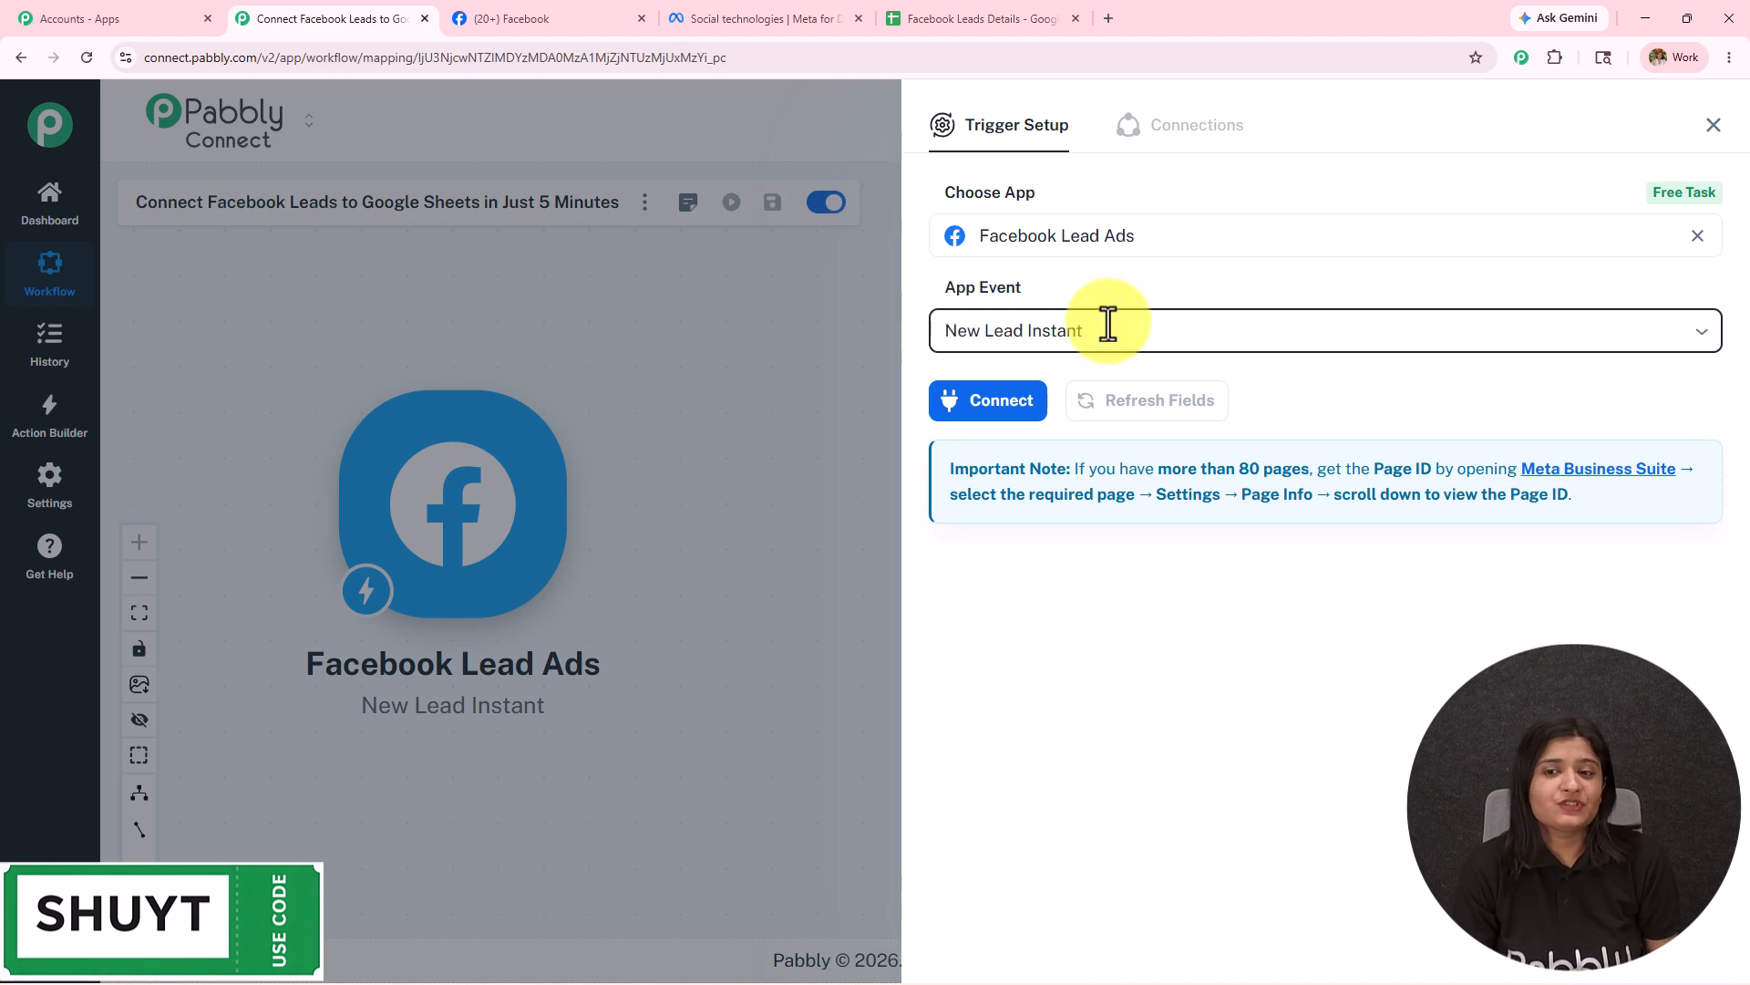
click(1022, 404)
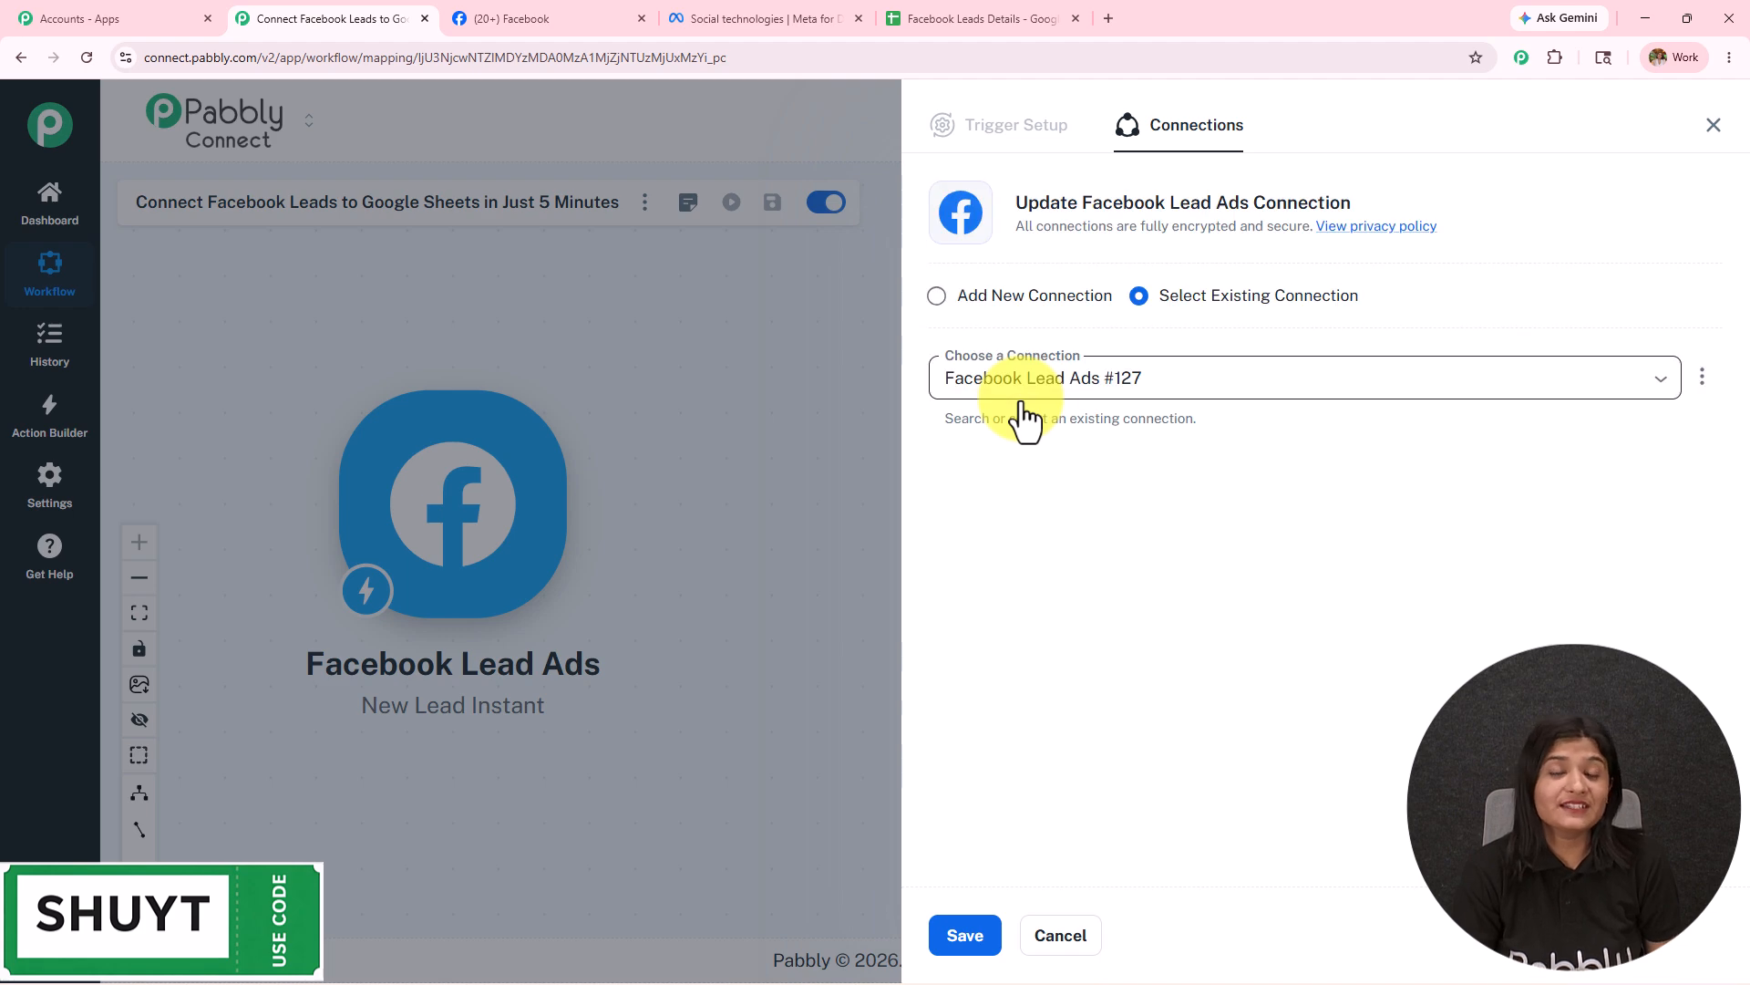
Add a new Facebook Lead Ads connection authorised with the logged-in Facebook account.
click(1004, 298)
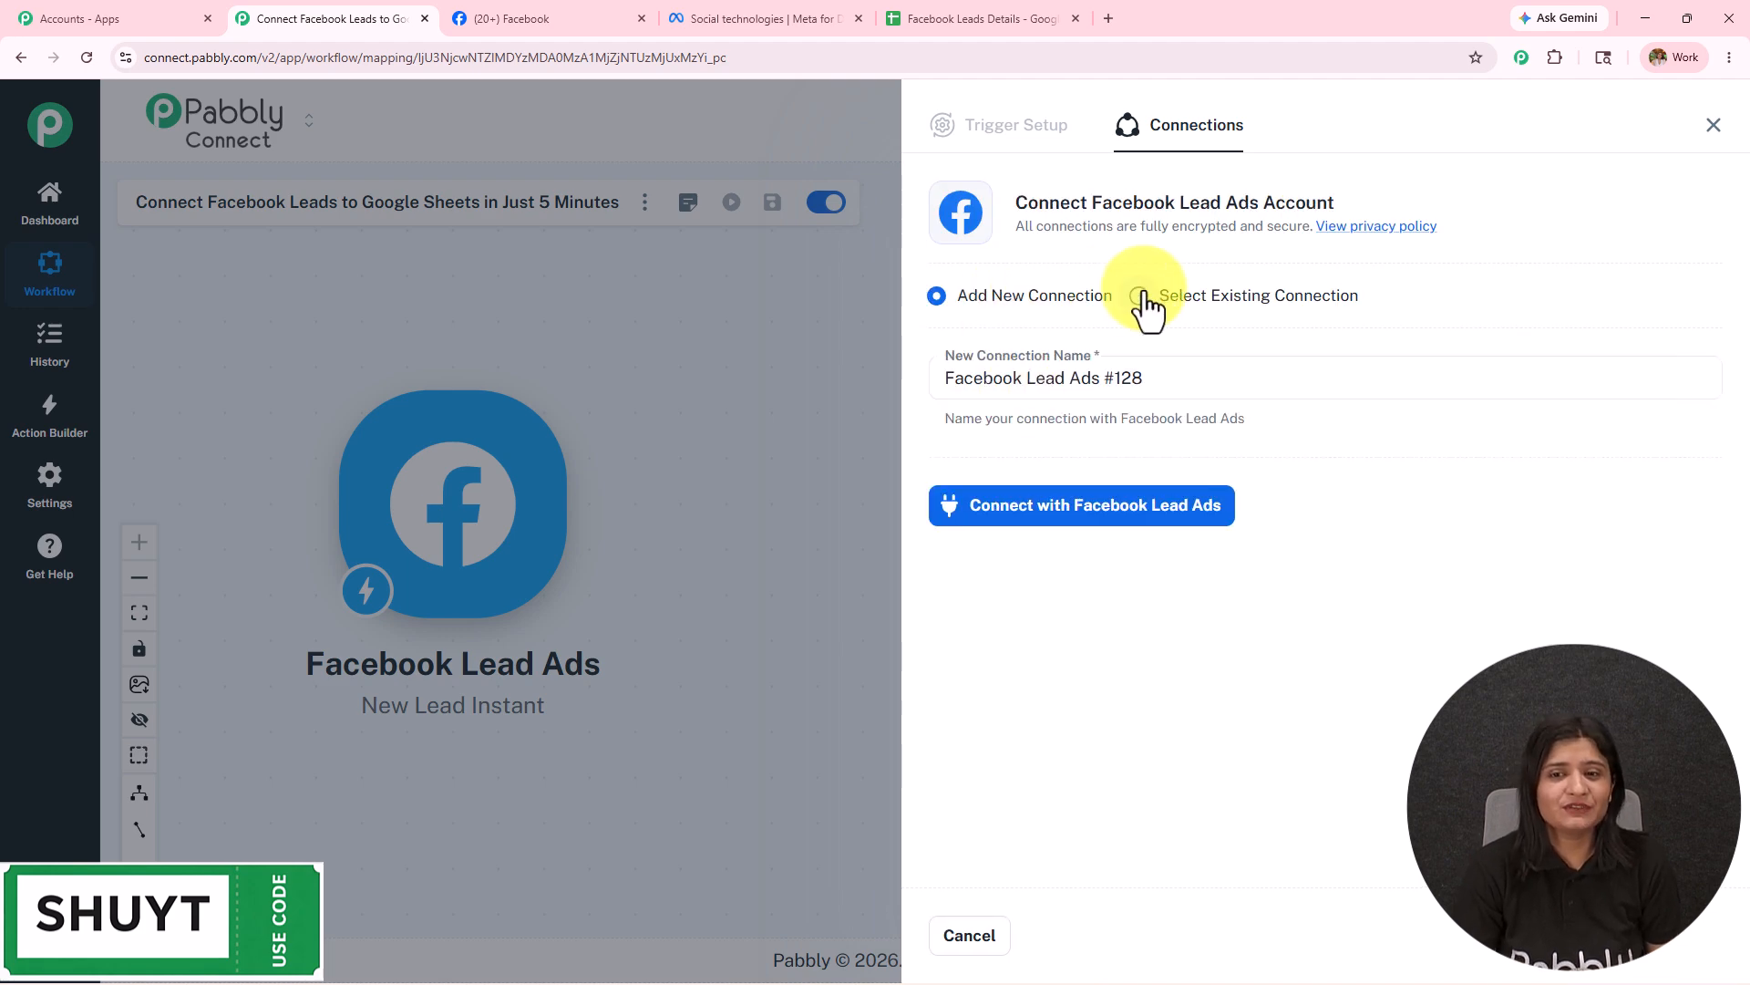
click(1080, 515)
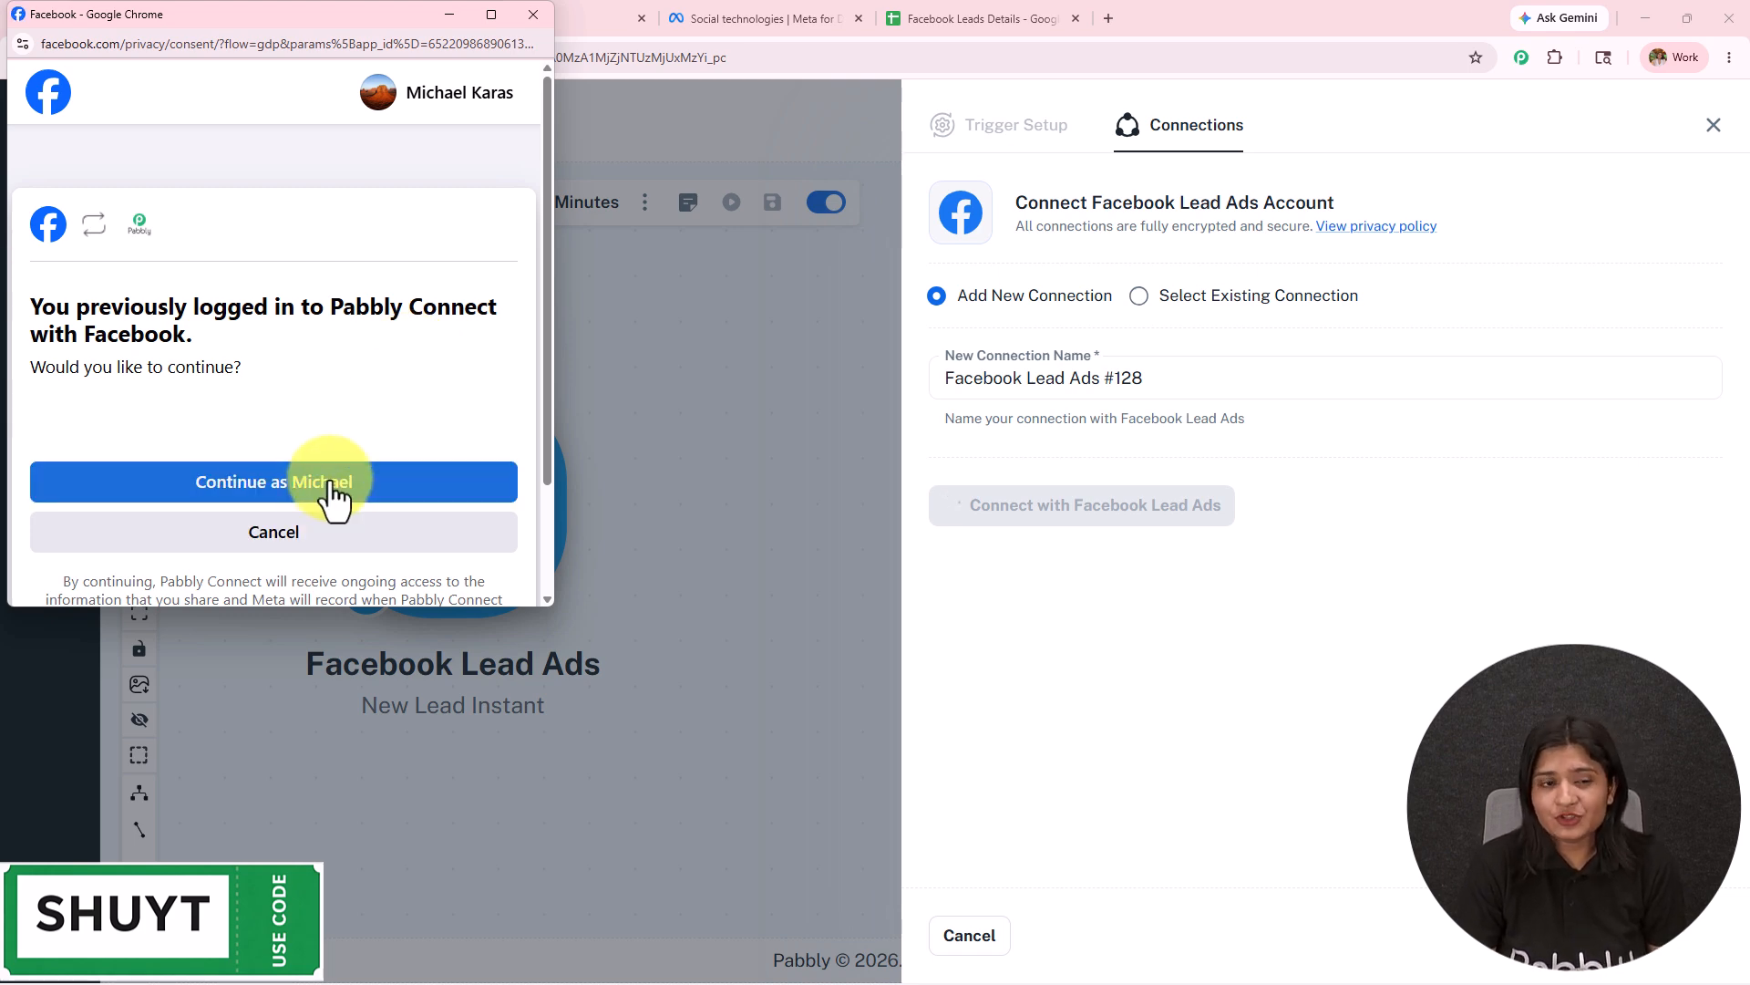
click(331, 486)
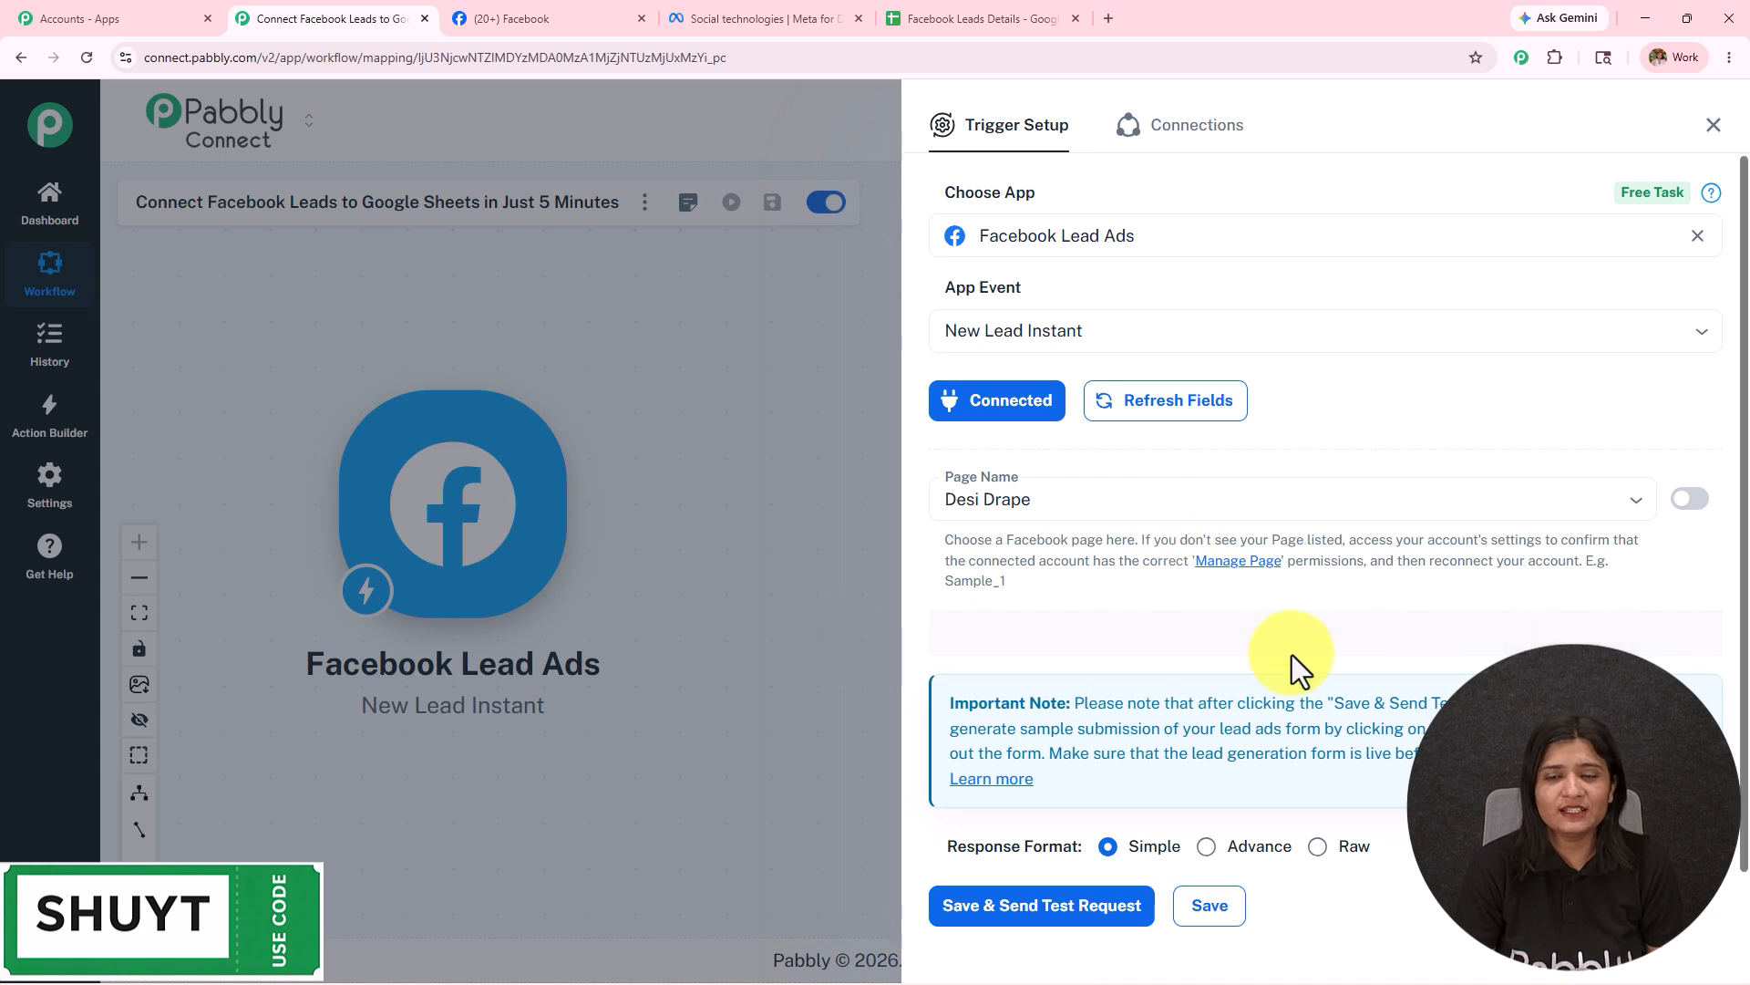
Set the trigger's Page Name to Digital Dynamics.
click(588, 9)
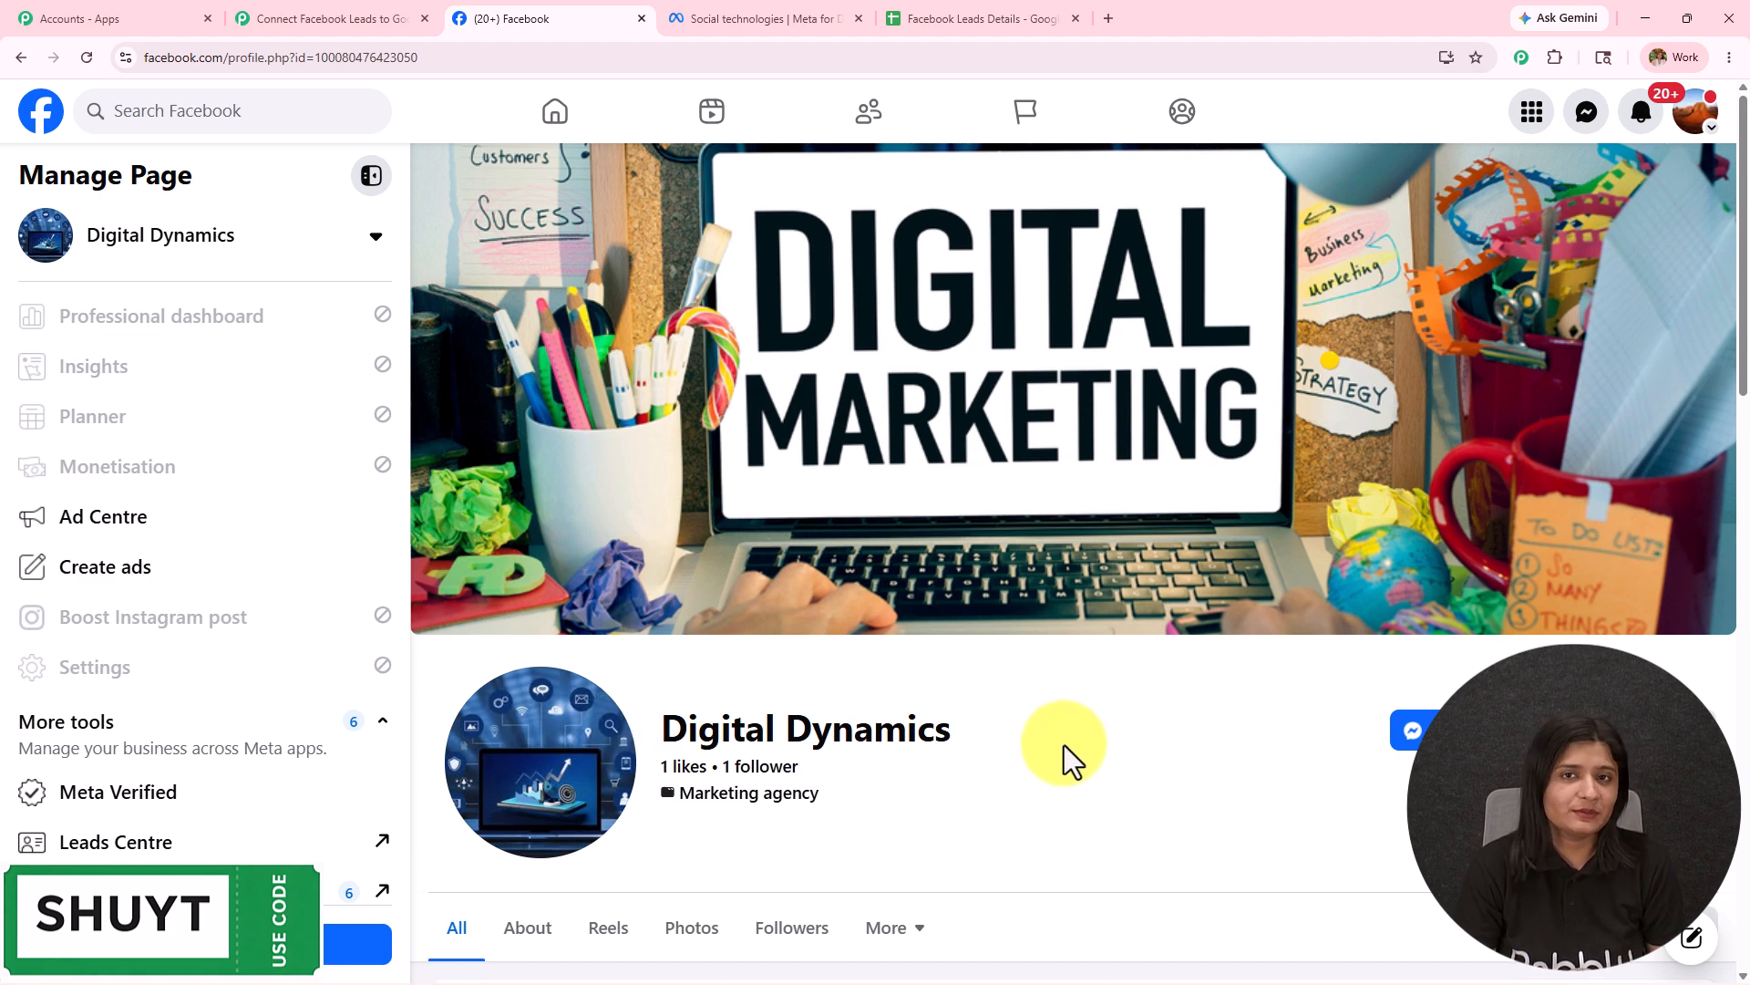
click(342, 20)
click(1075, 501)
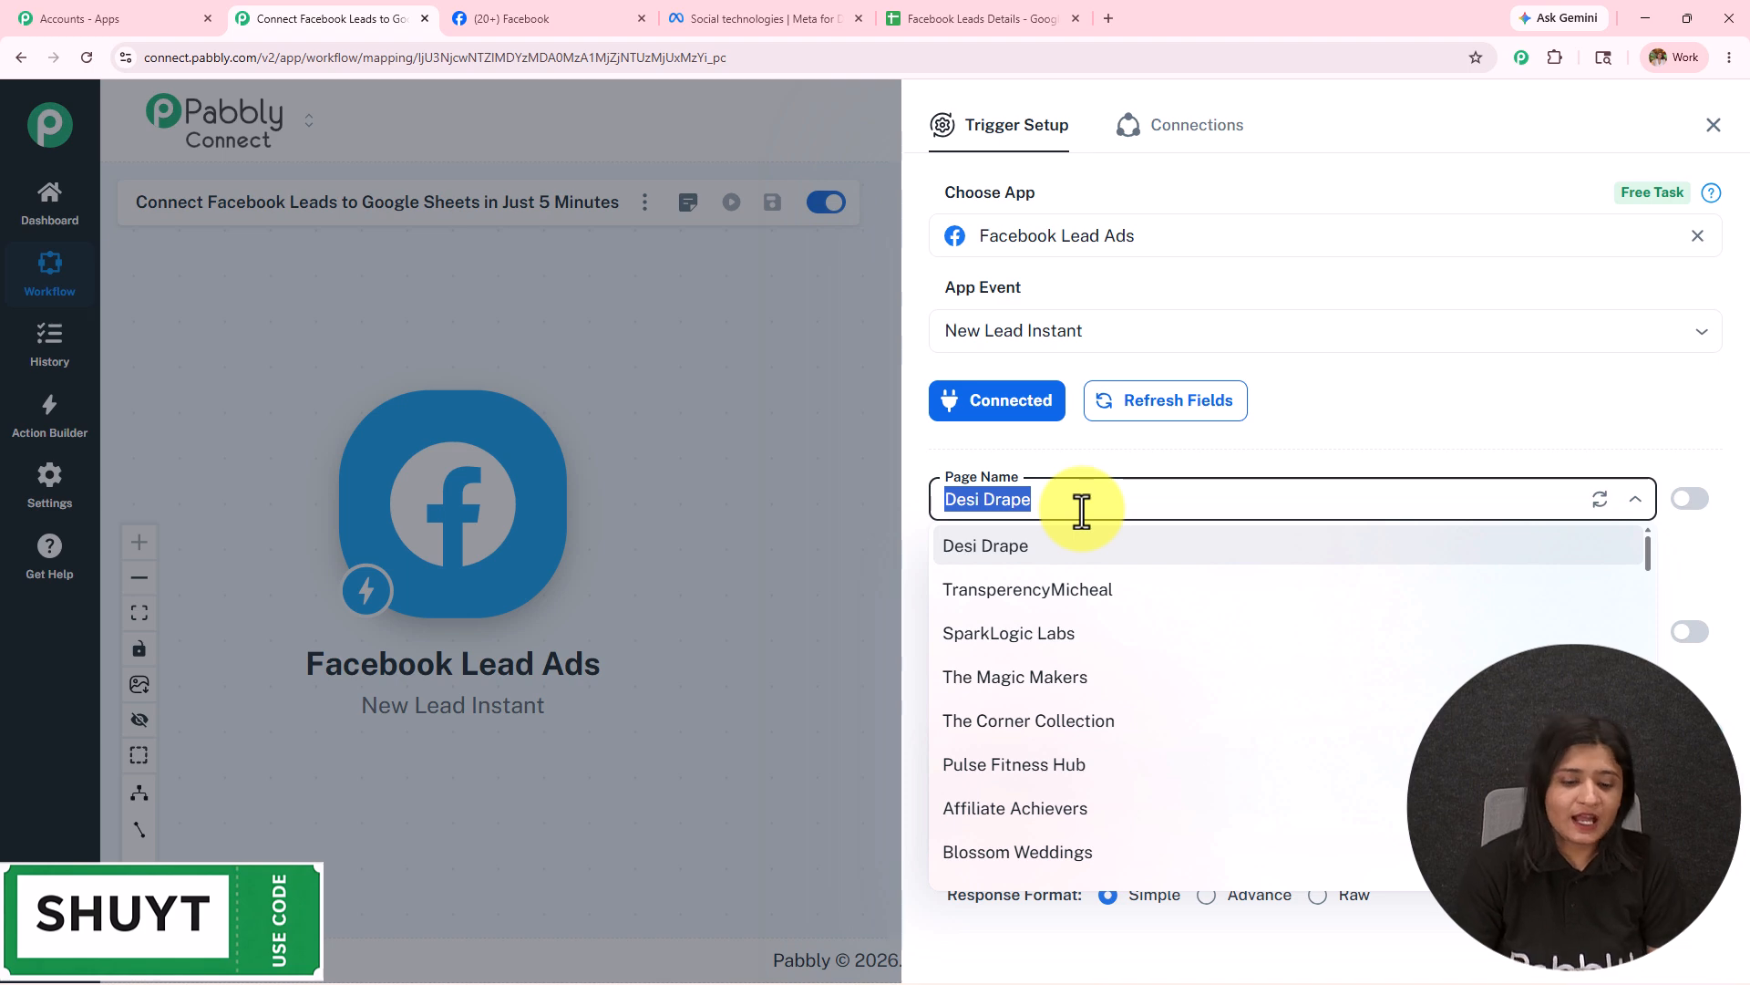
text(digit)
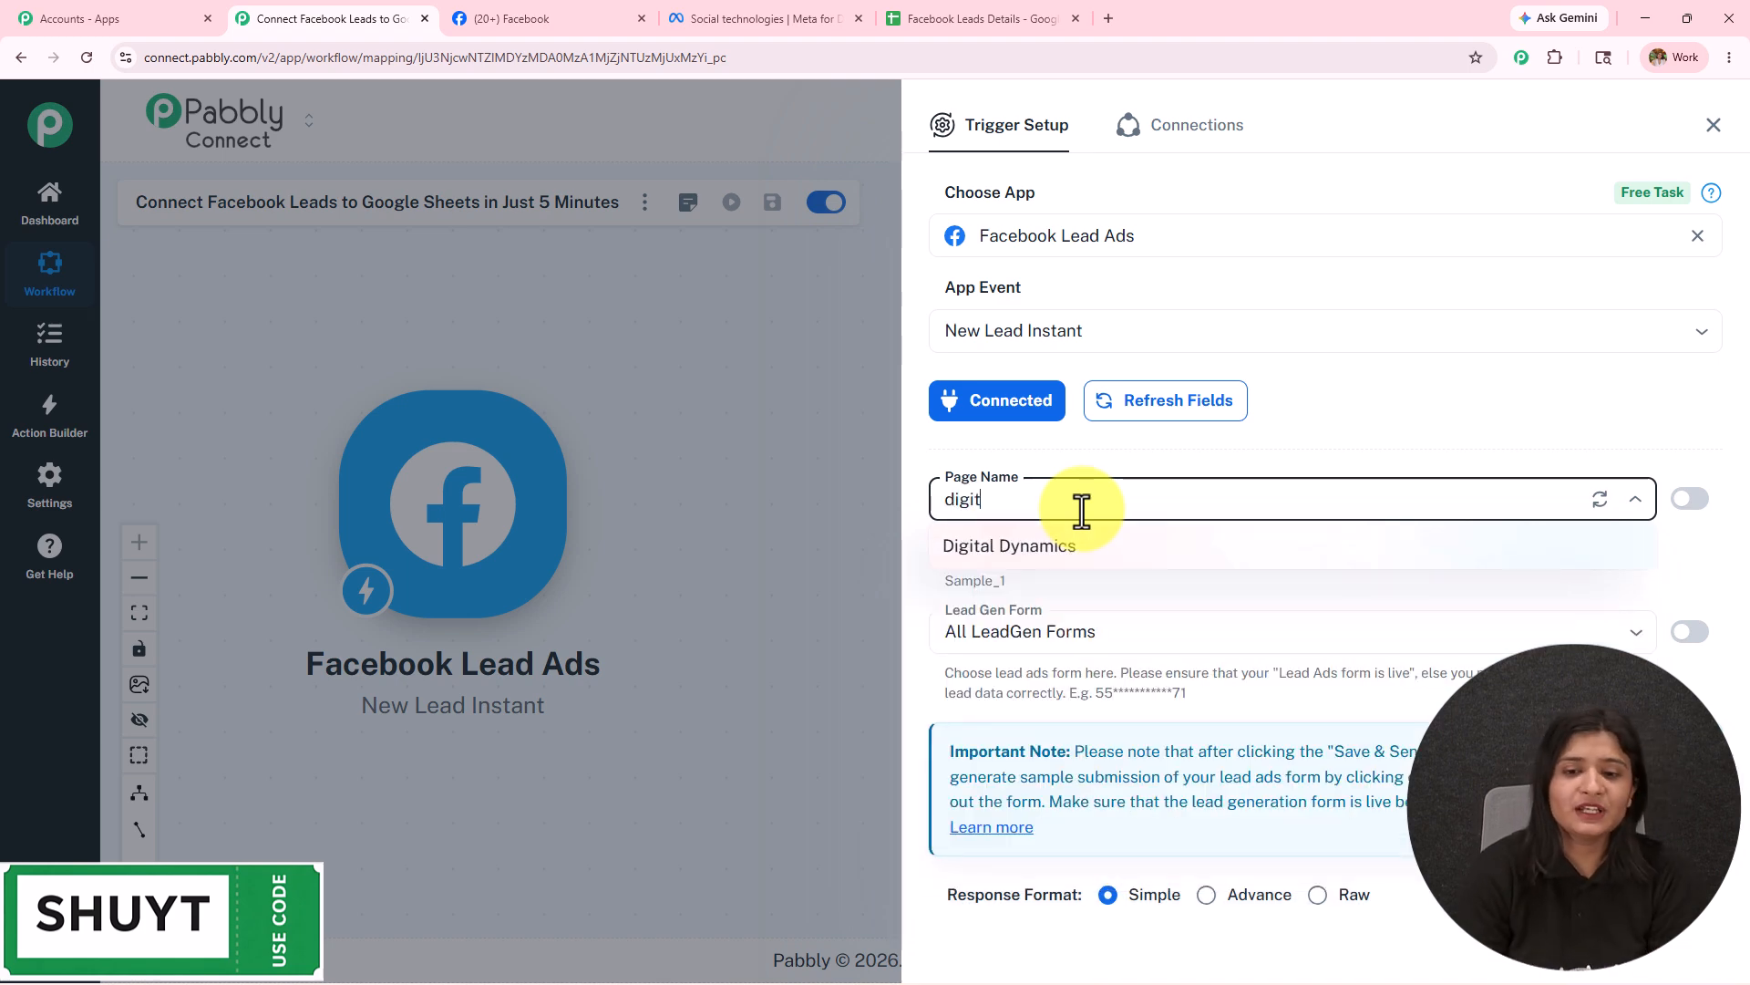
click(1106, 552)
scroll(1106, 547, down, 1)
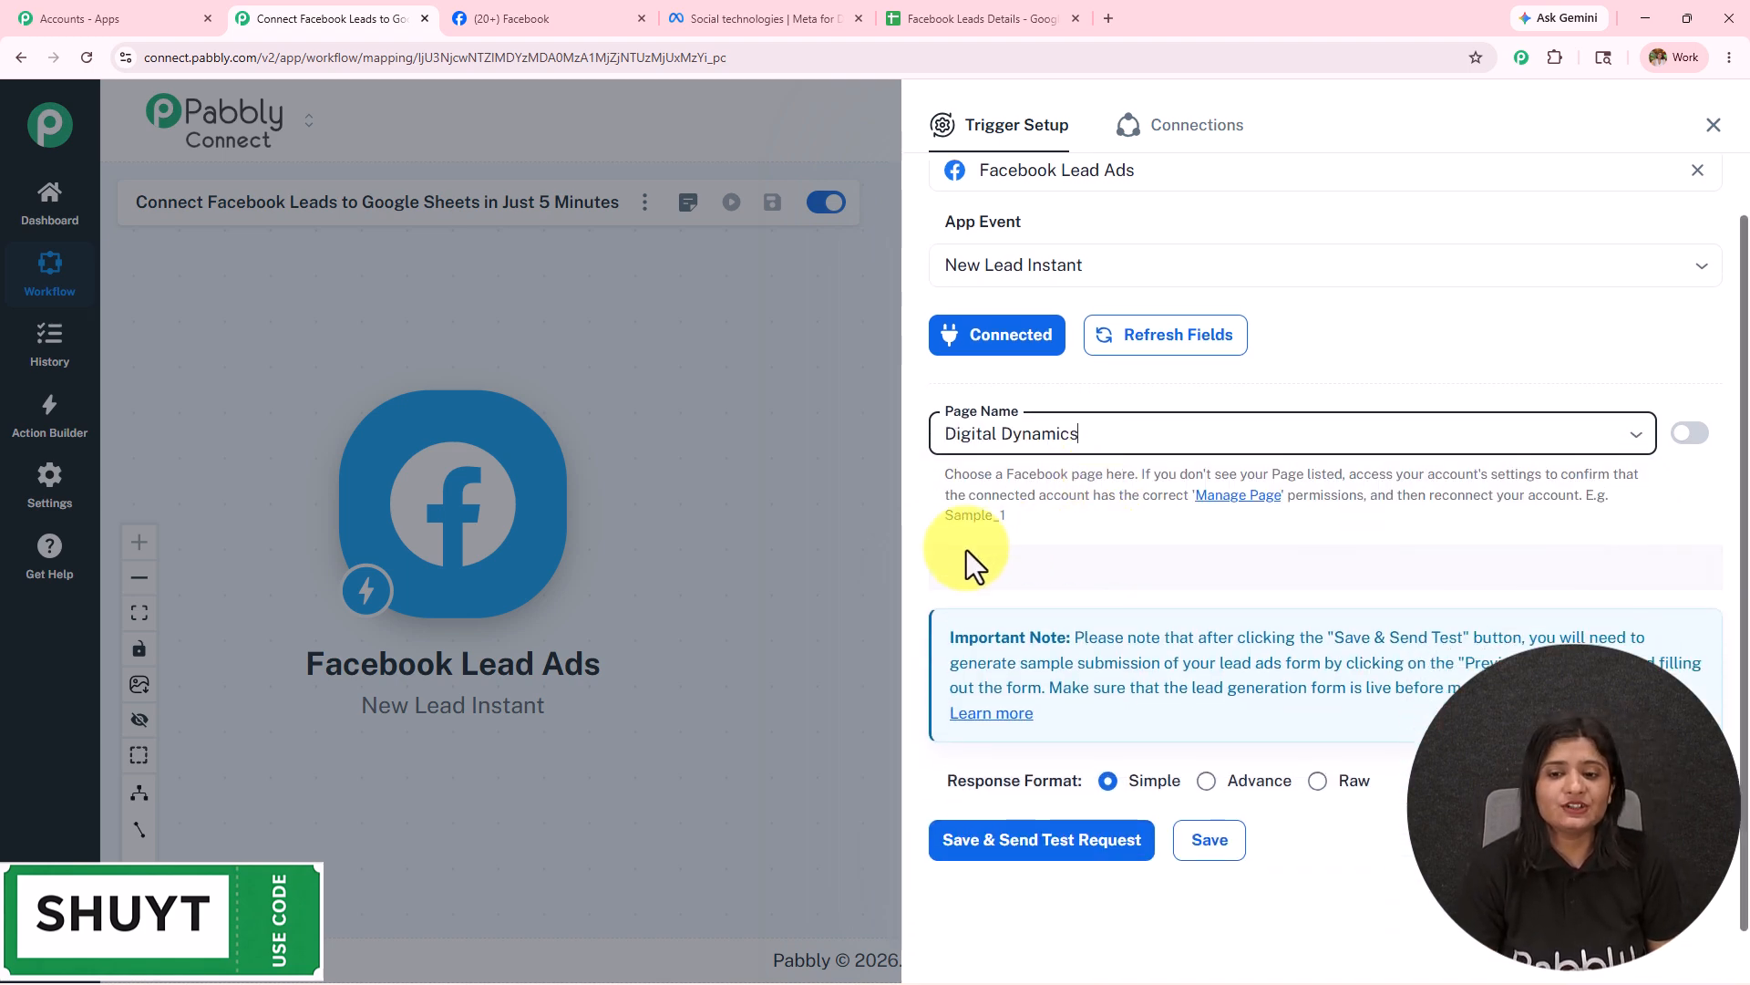
Open the Lead Ads Testing Tool from Meta for Developers' developer tools.
click(832, 5)
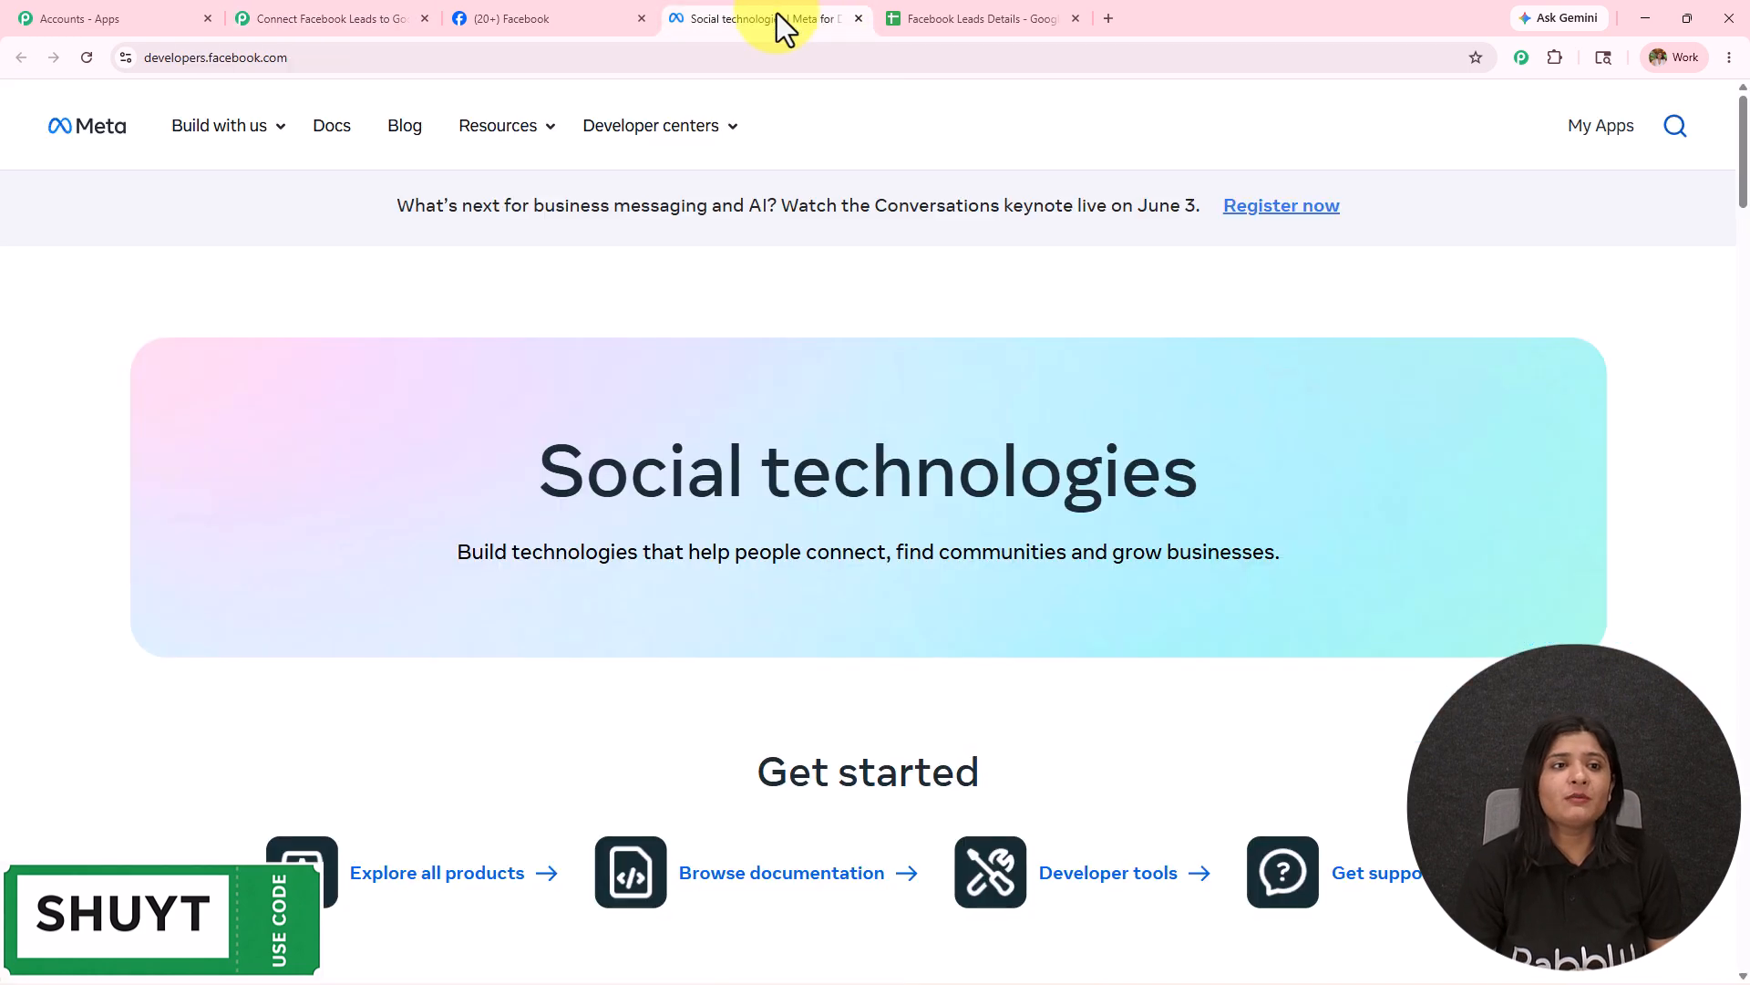
click(324, 57)
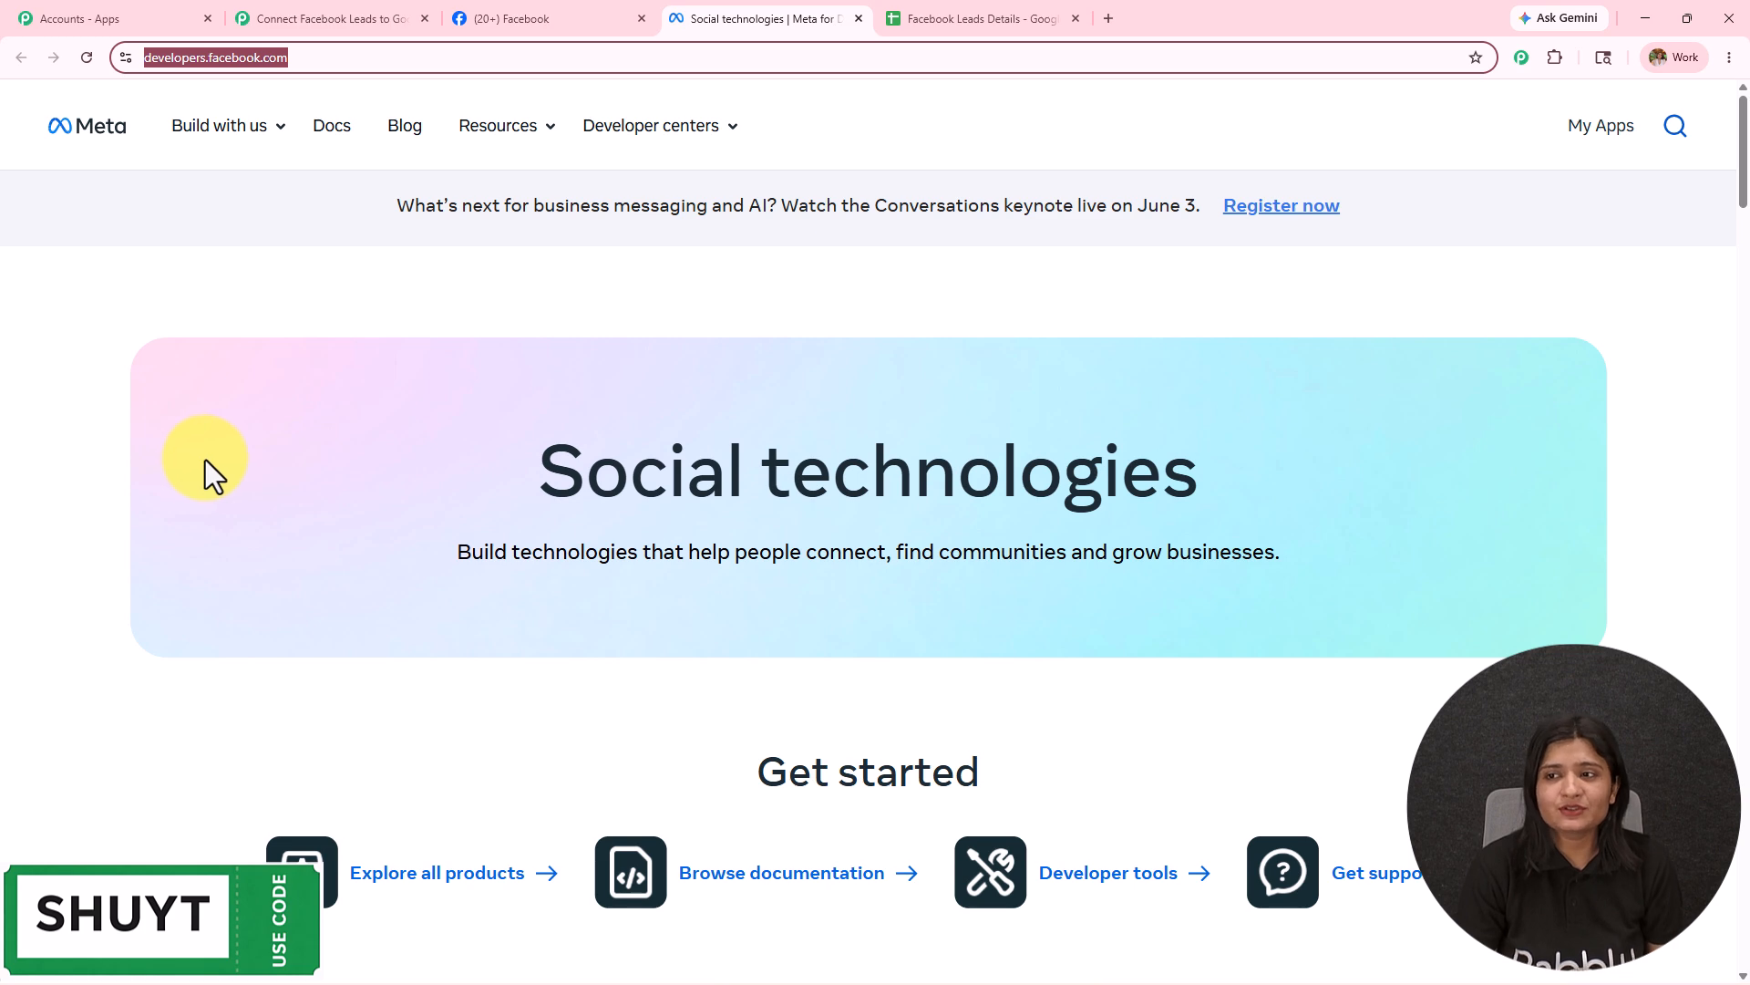
scroll(638, 502, down, 6)
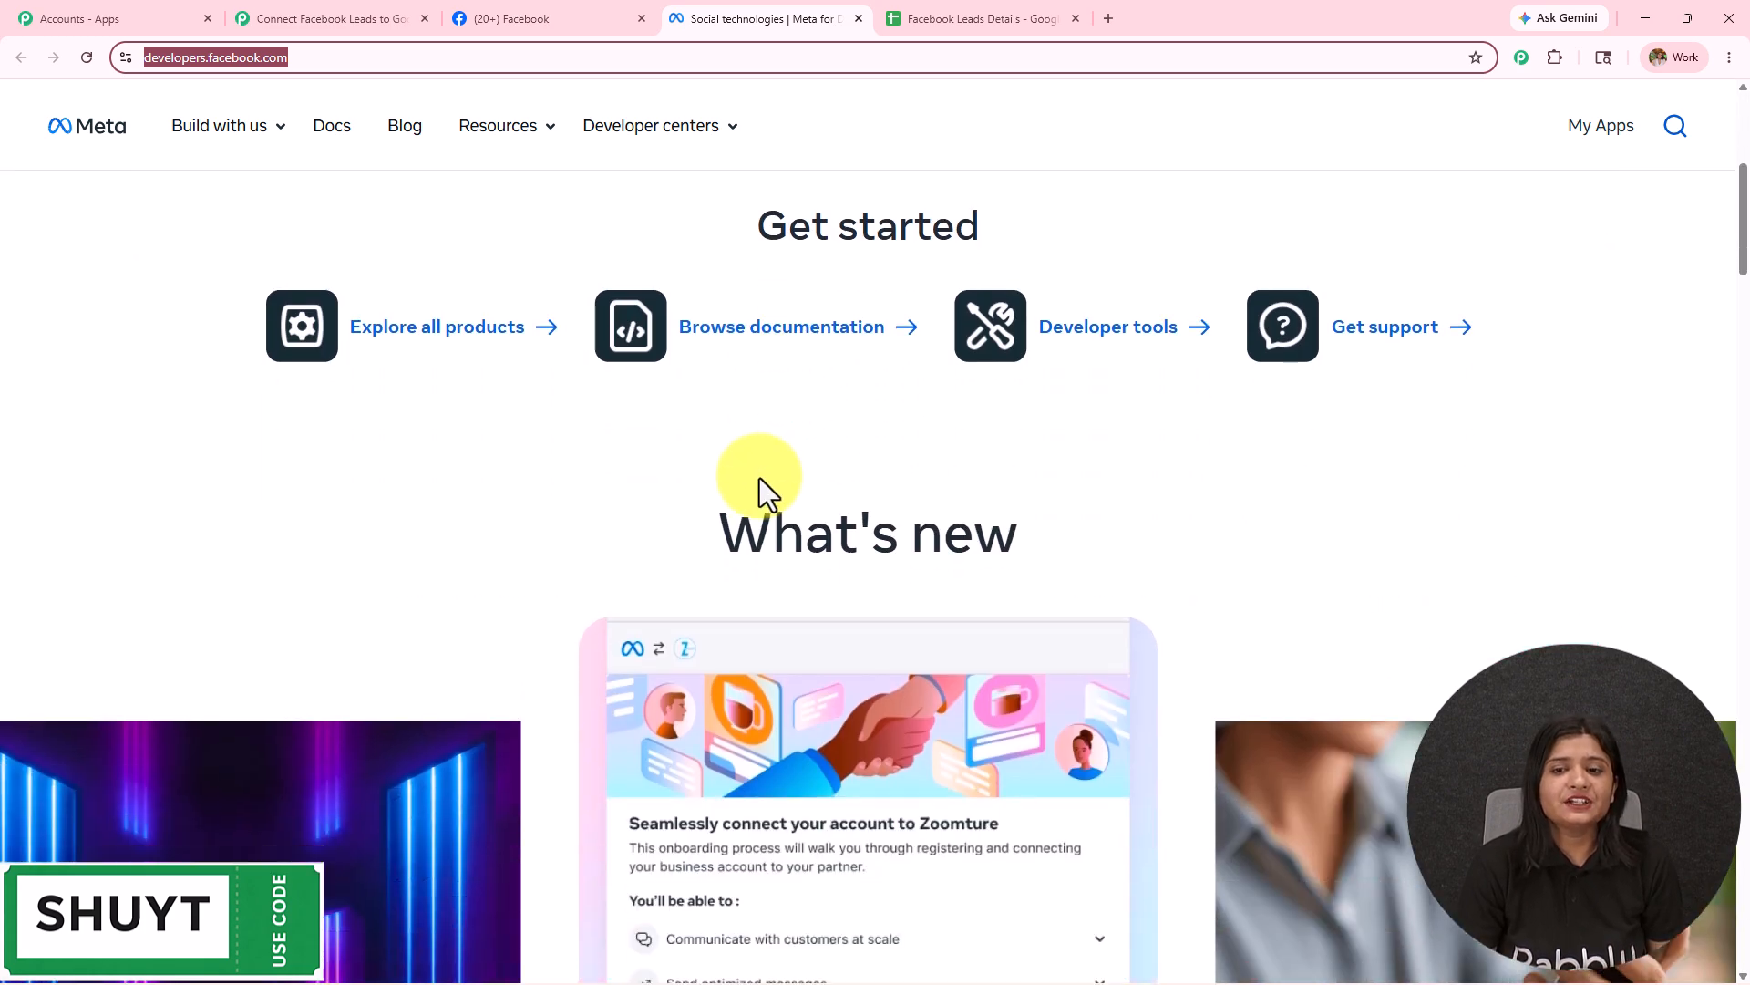
click(1099, 333)
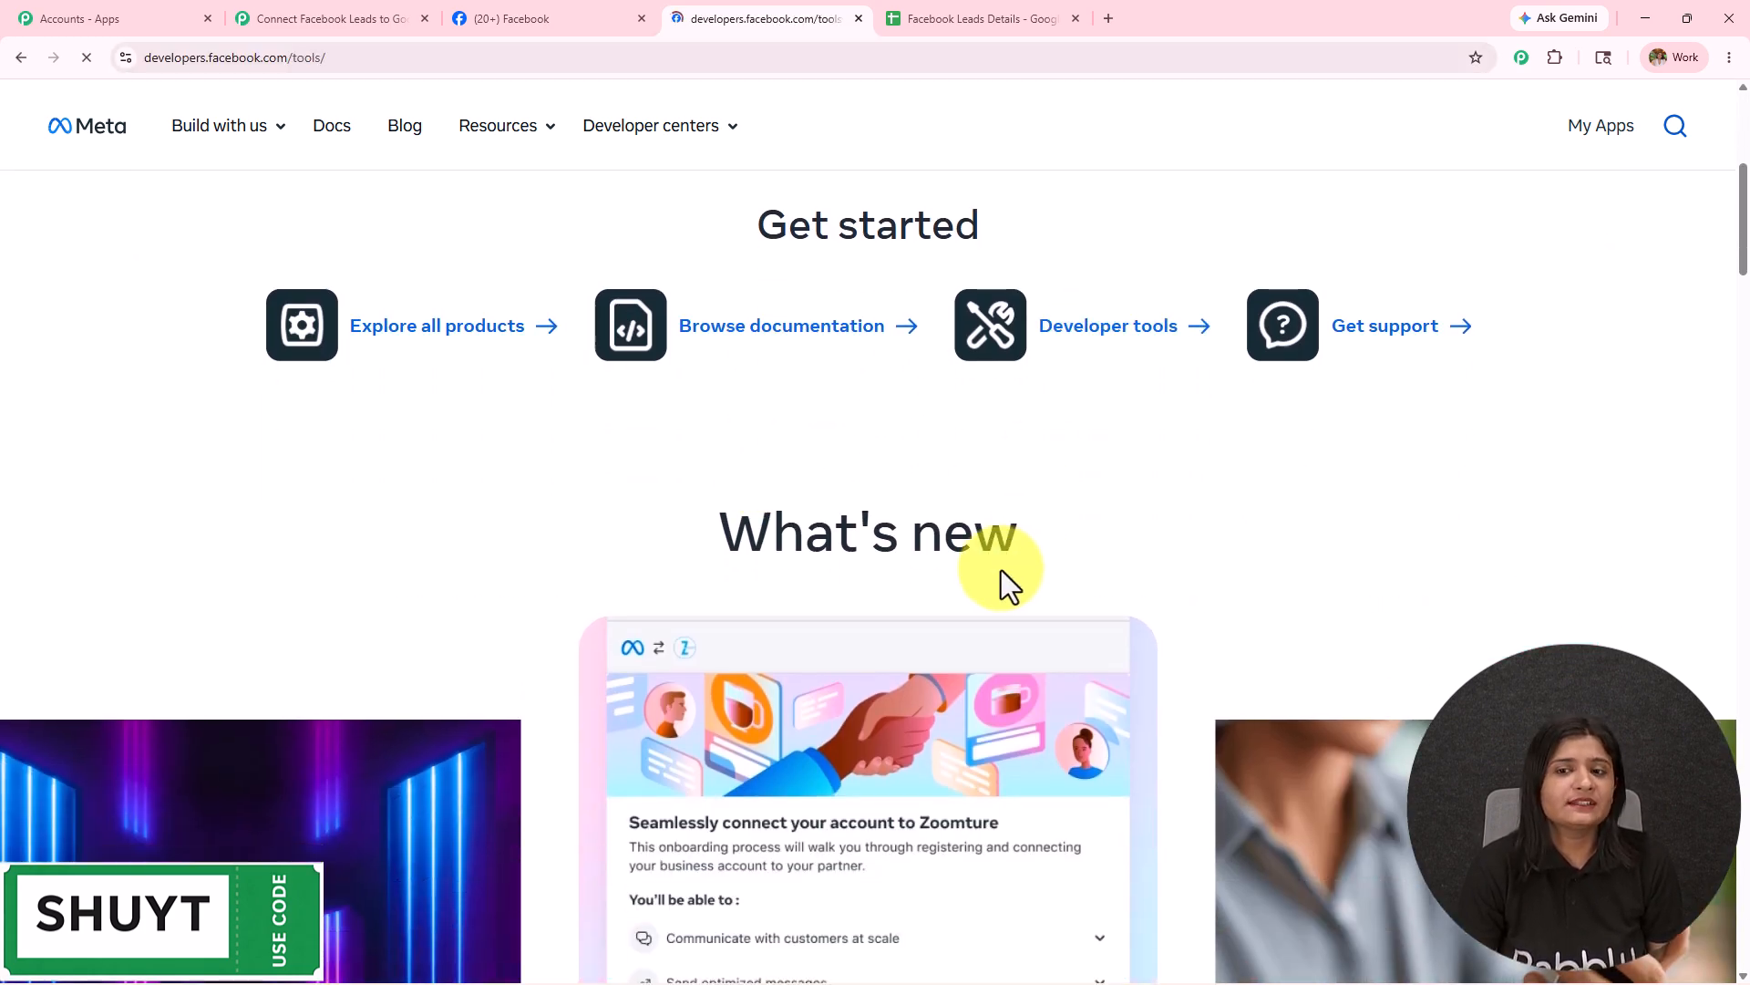
scroll(967, 597, down, 5)
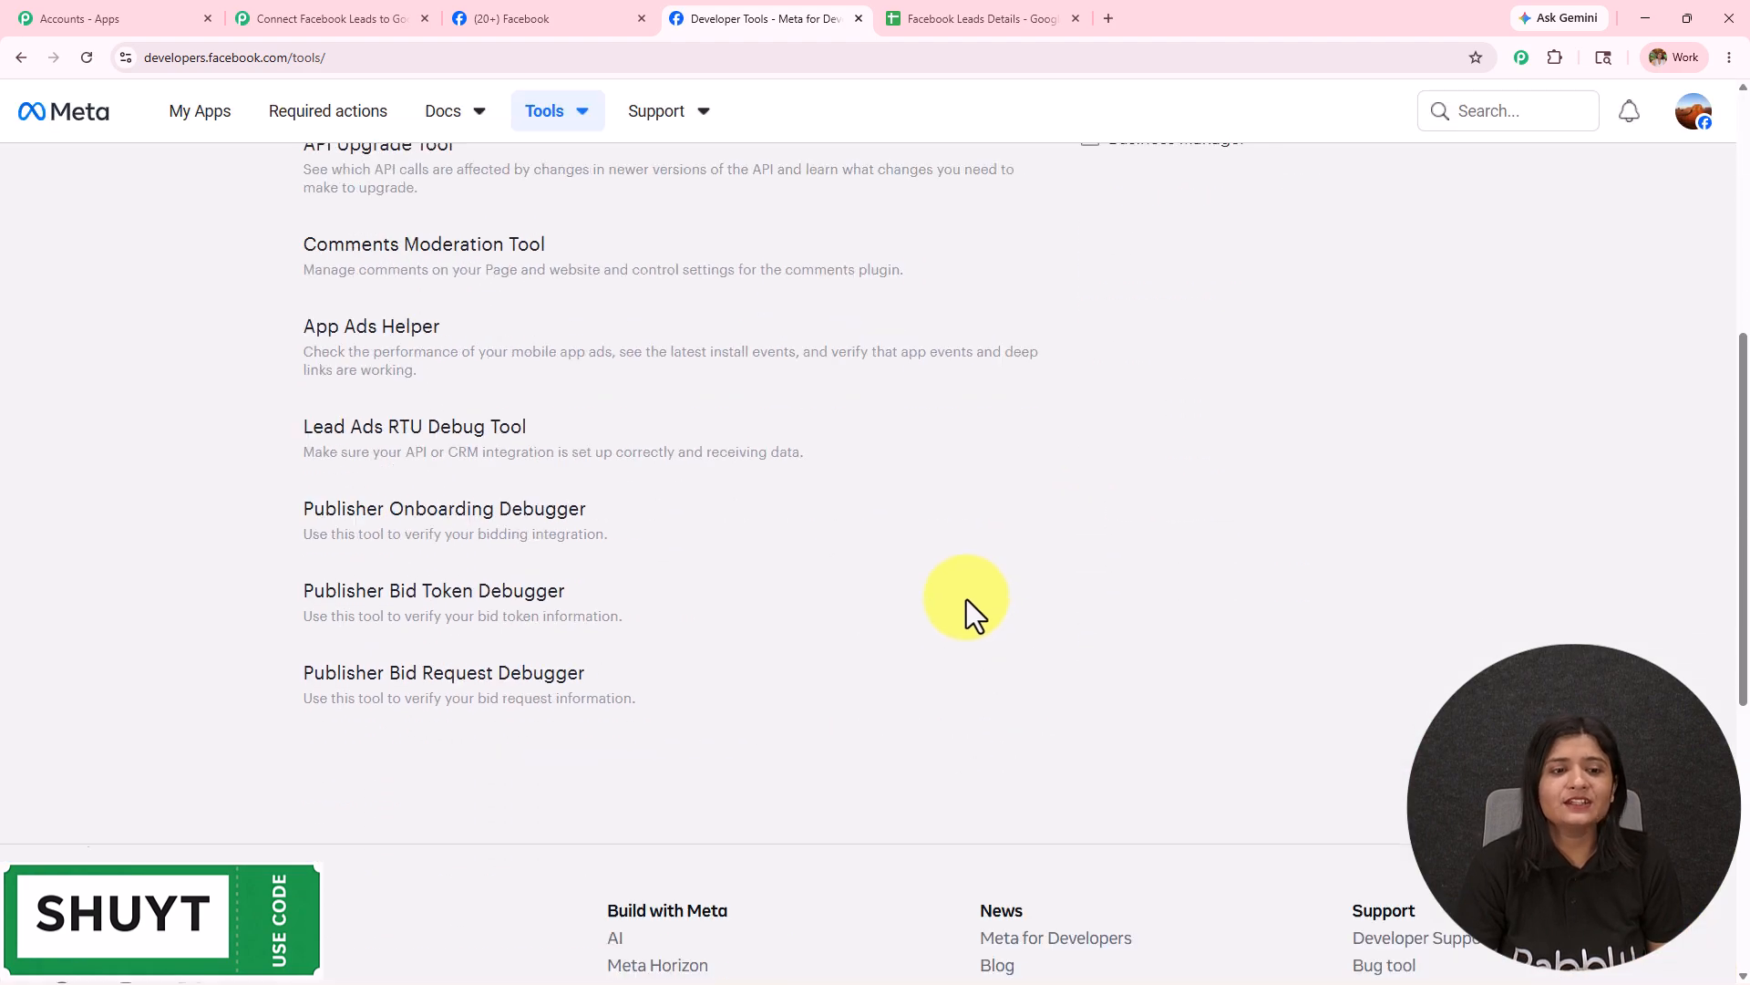
click(328, 573)
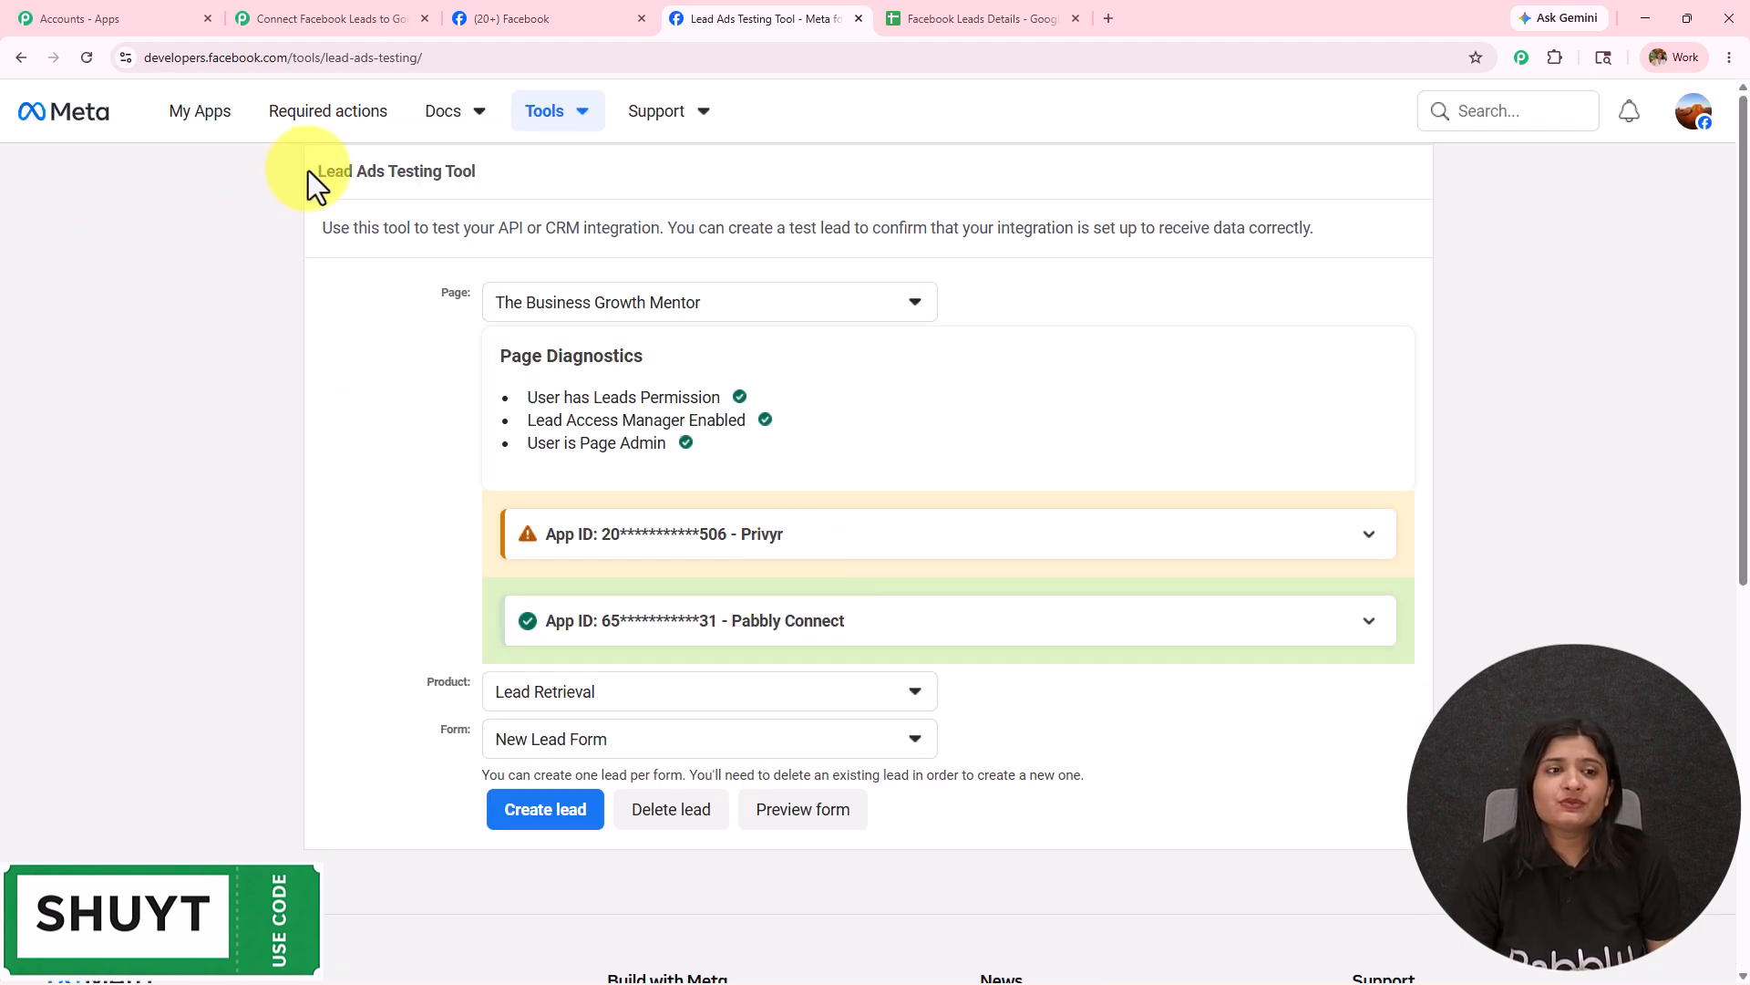
Select page Digital Dynamics and form Lead Form in the testing tool.
drag(305, 171, 571, 186)
click(722, 310)
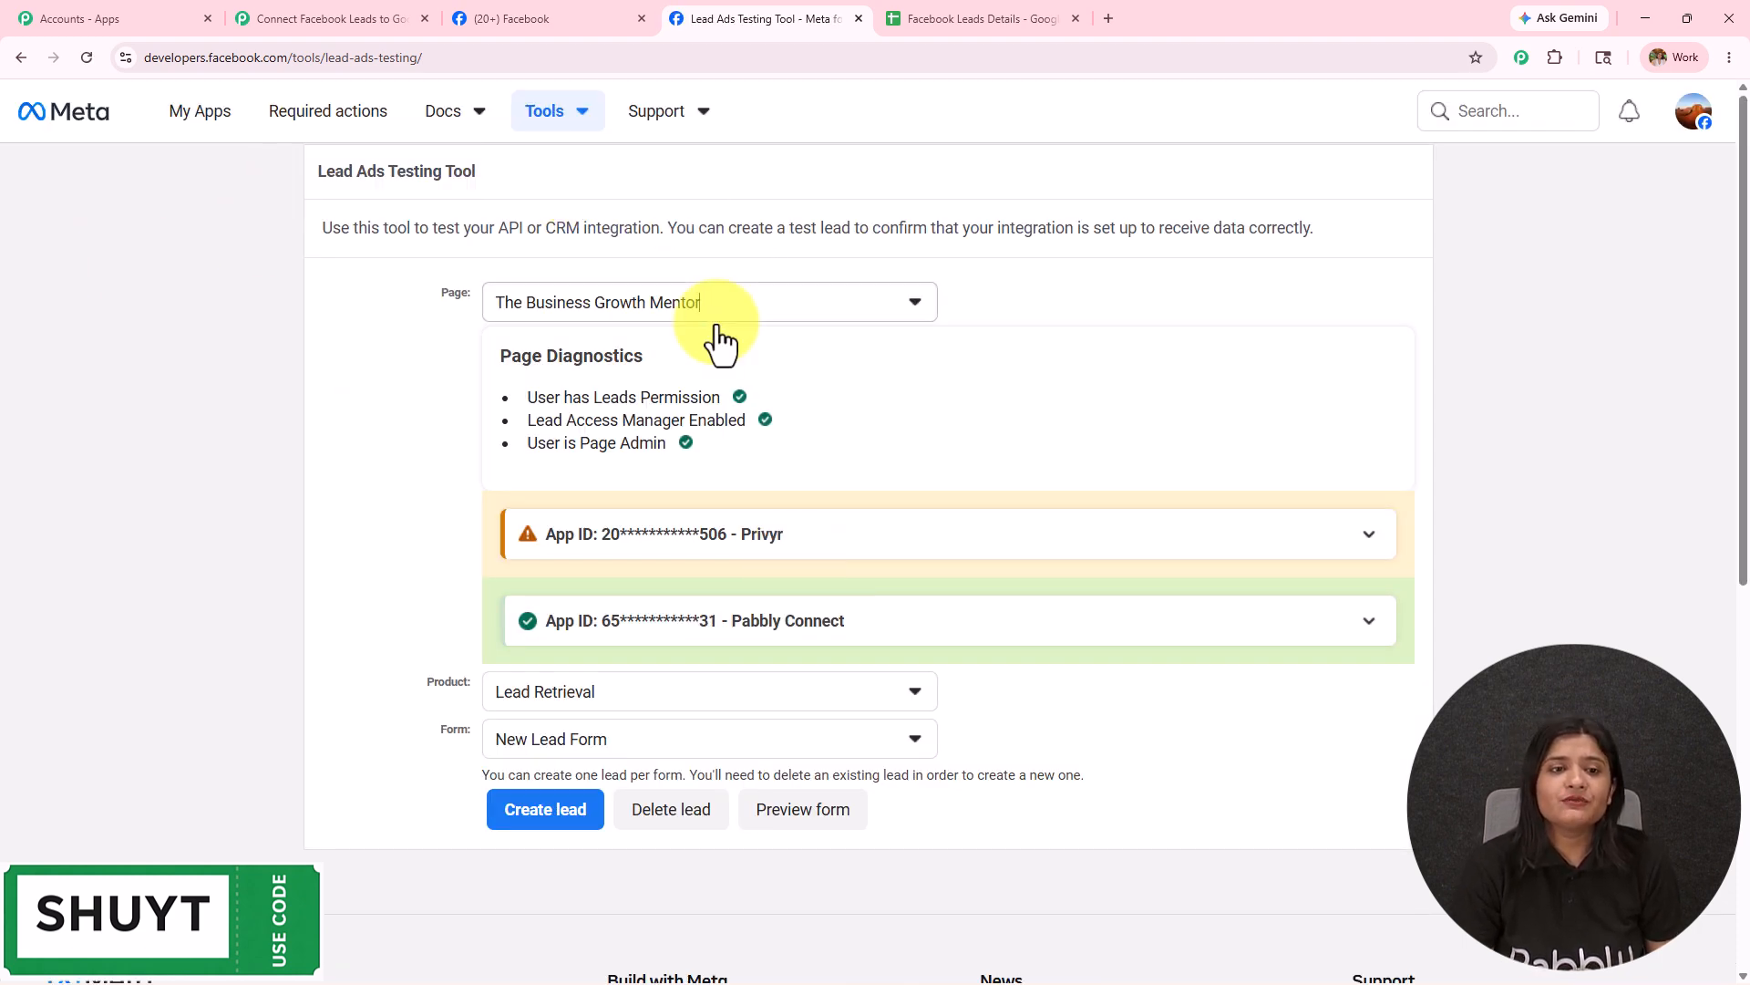
text(digit)
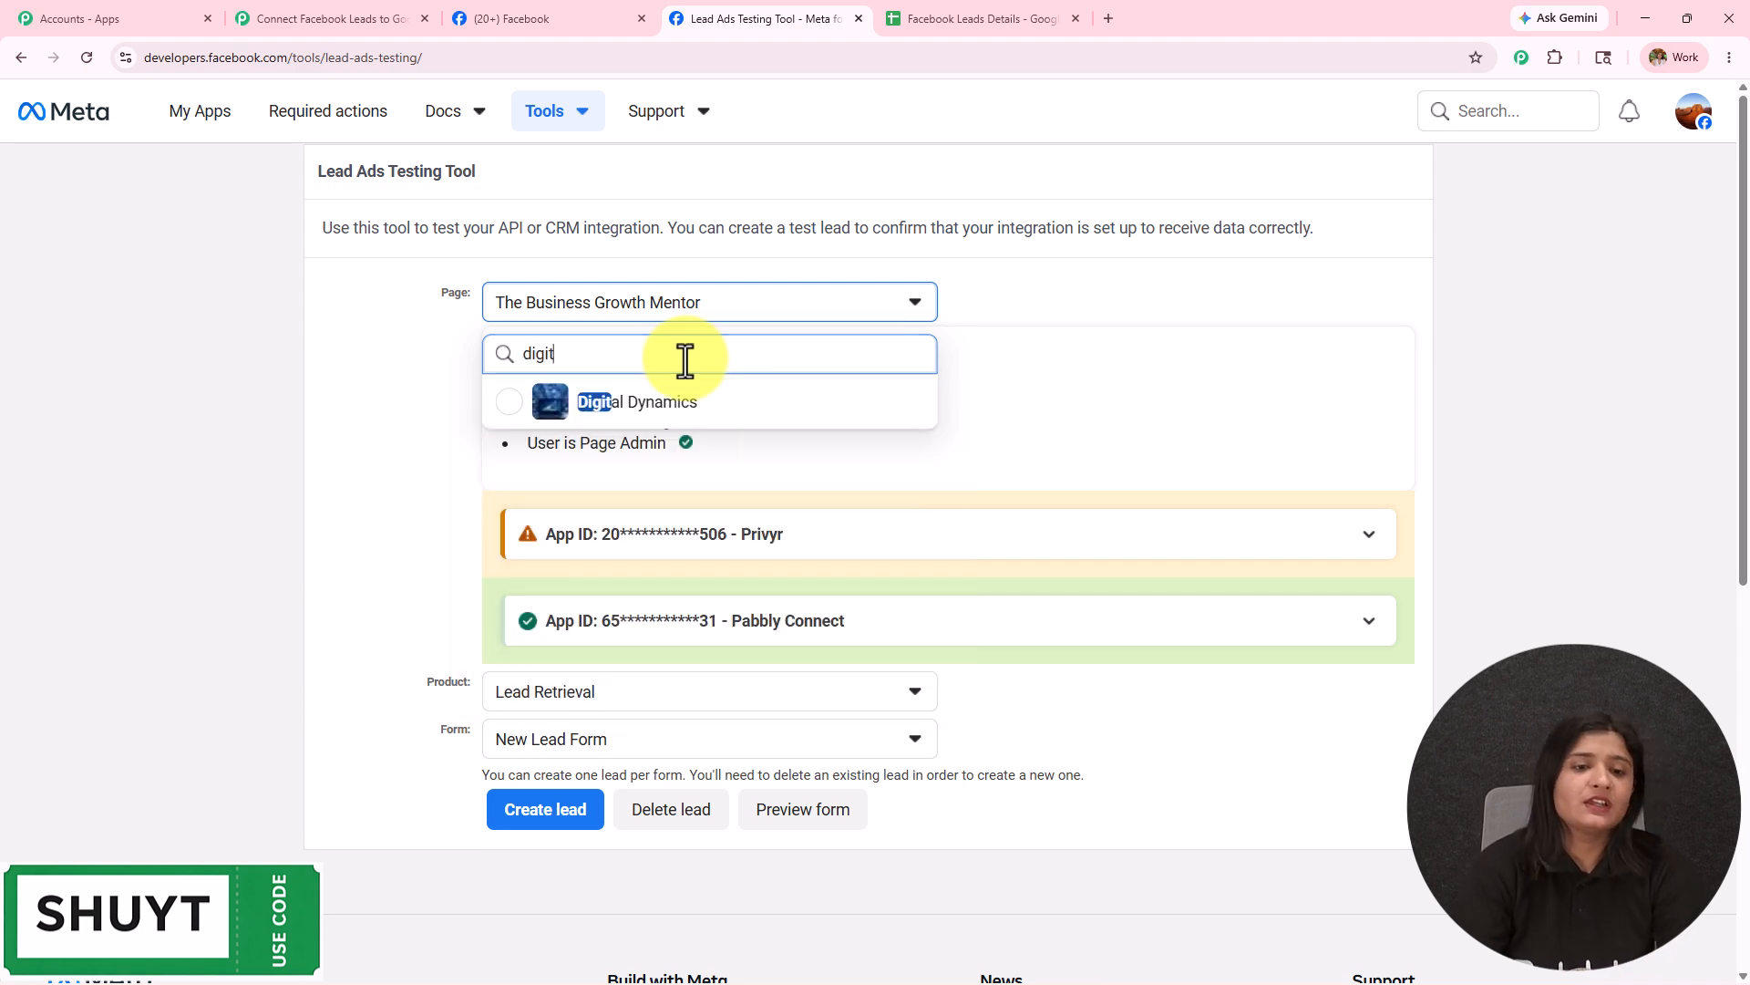
click(699, 406)
scroll(698, 407, down, 4)
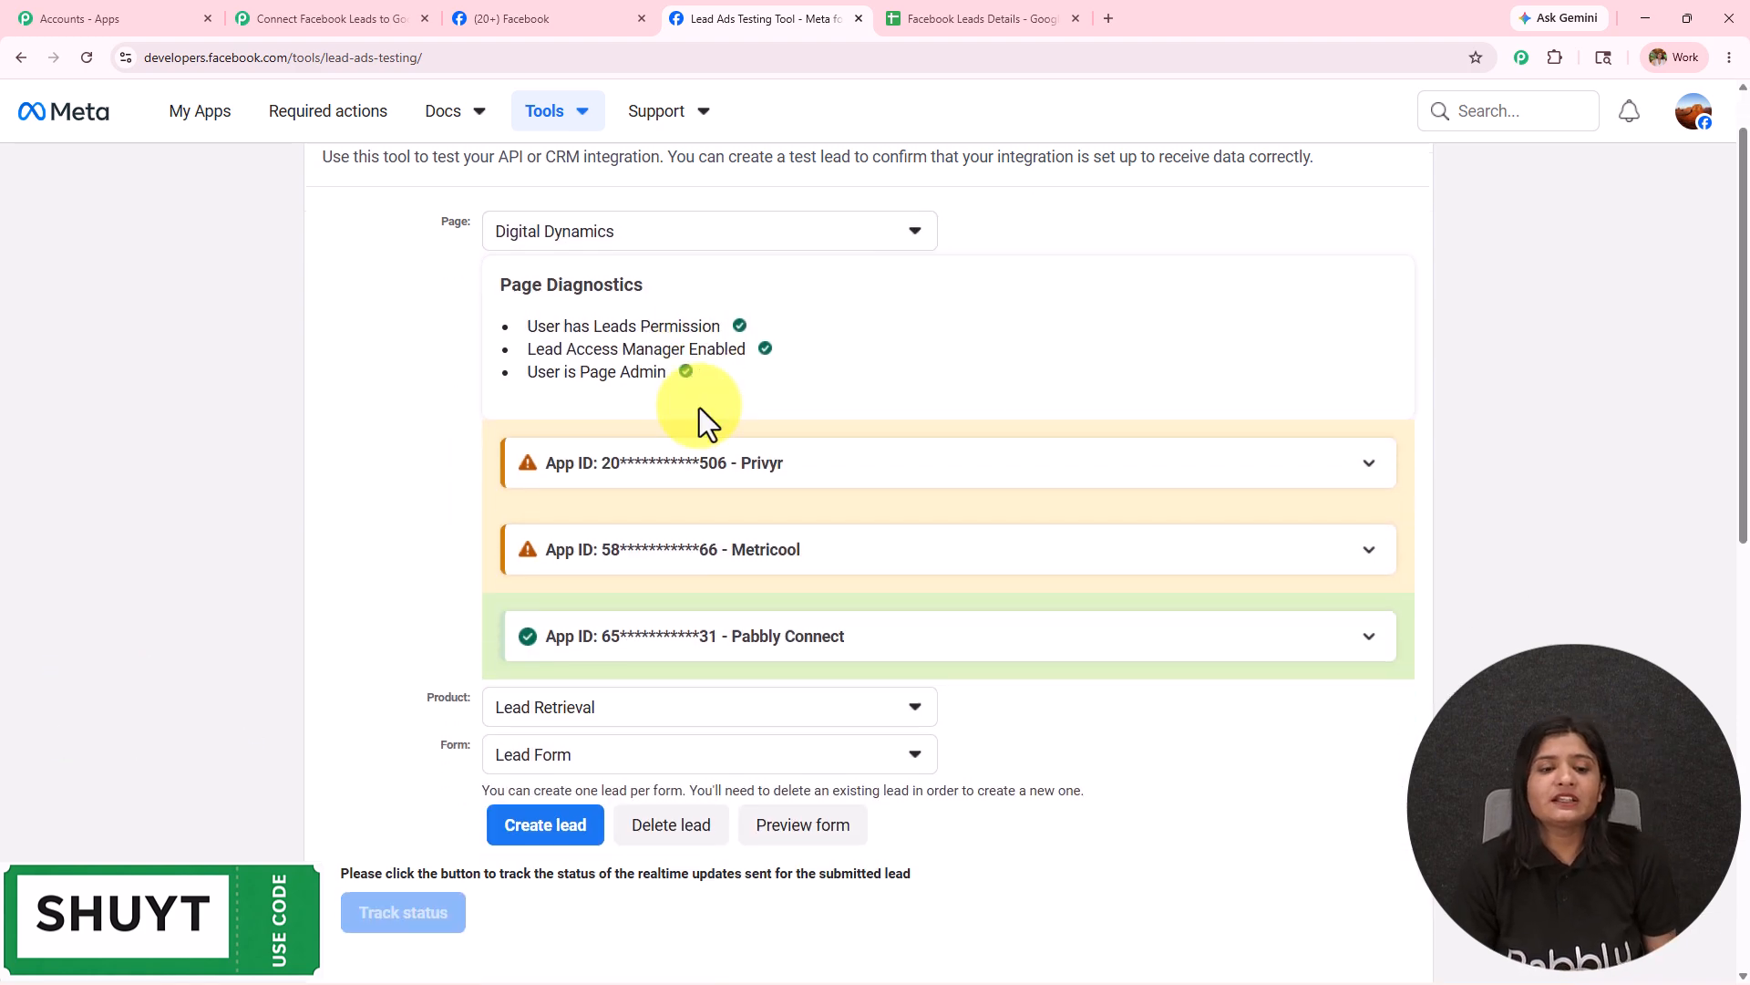
click(645, 469)
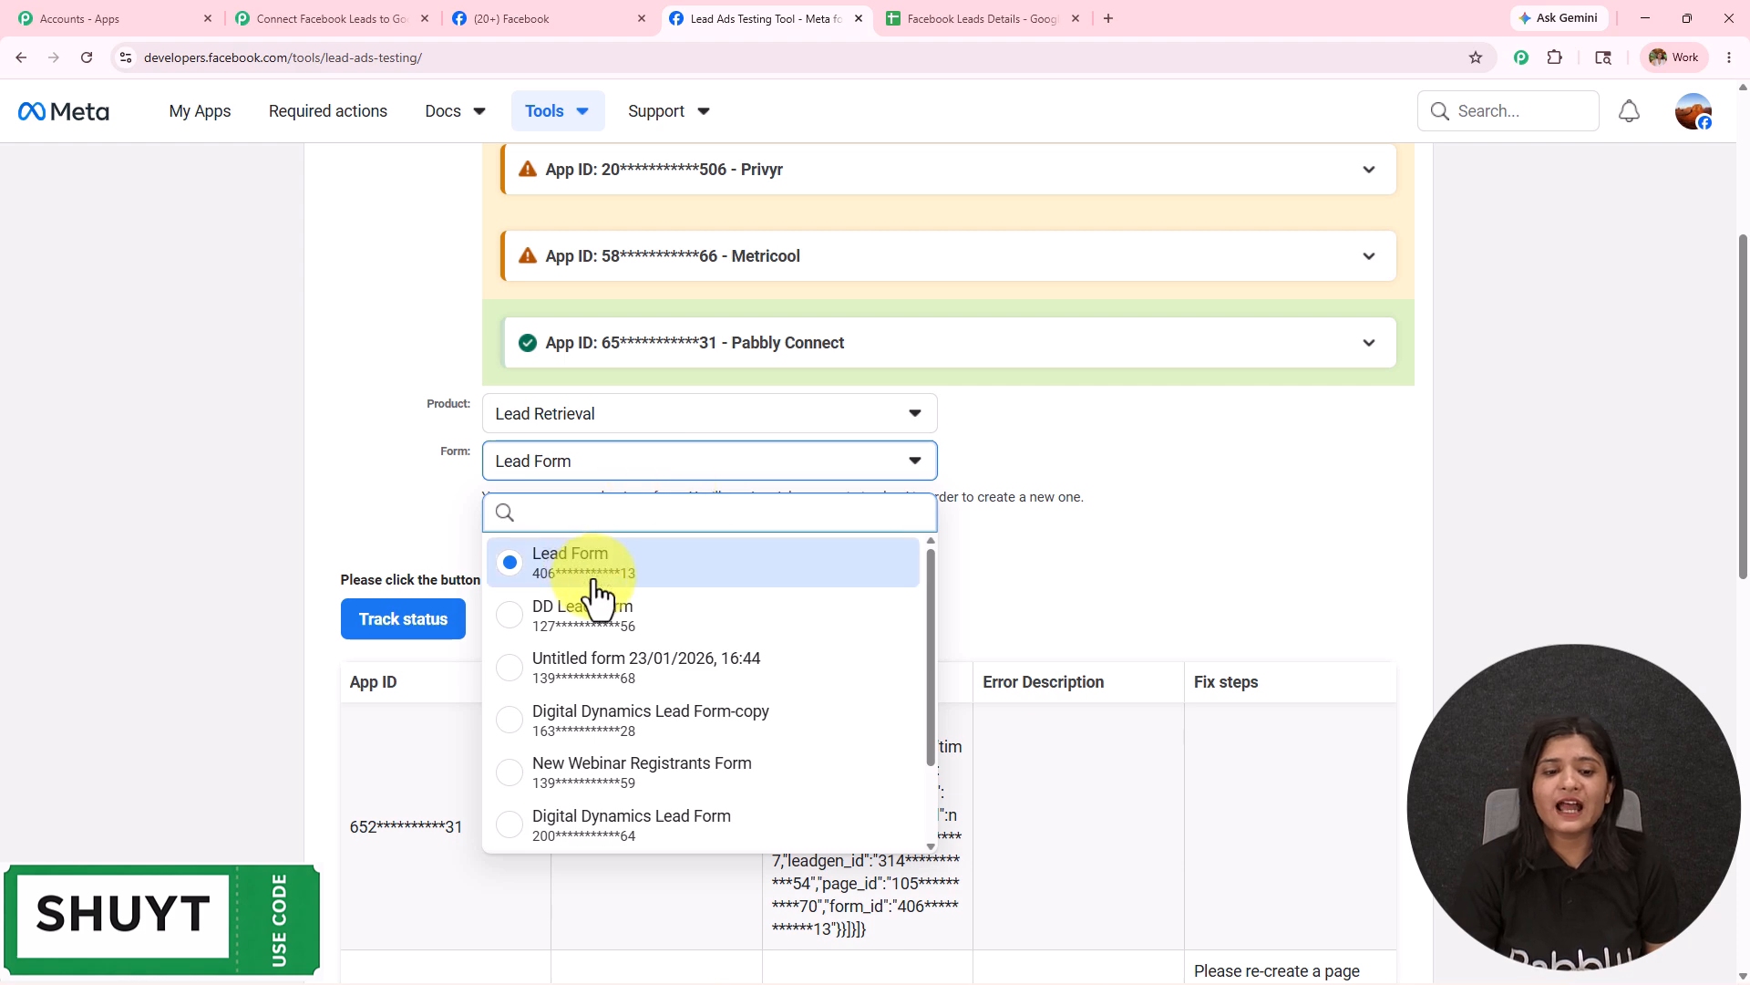
scroll(627, 825, up, 4)
scroll(575, 450, down, 4)
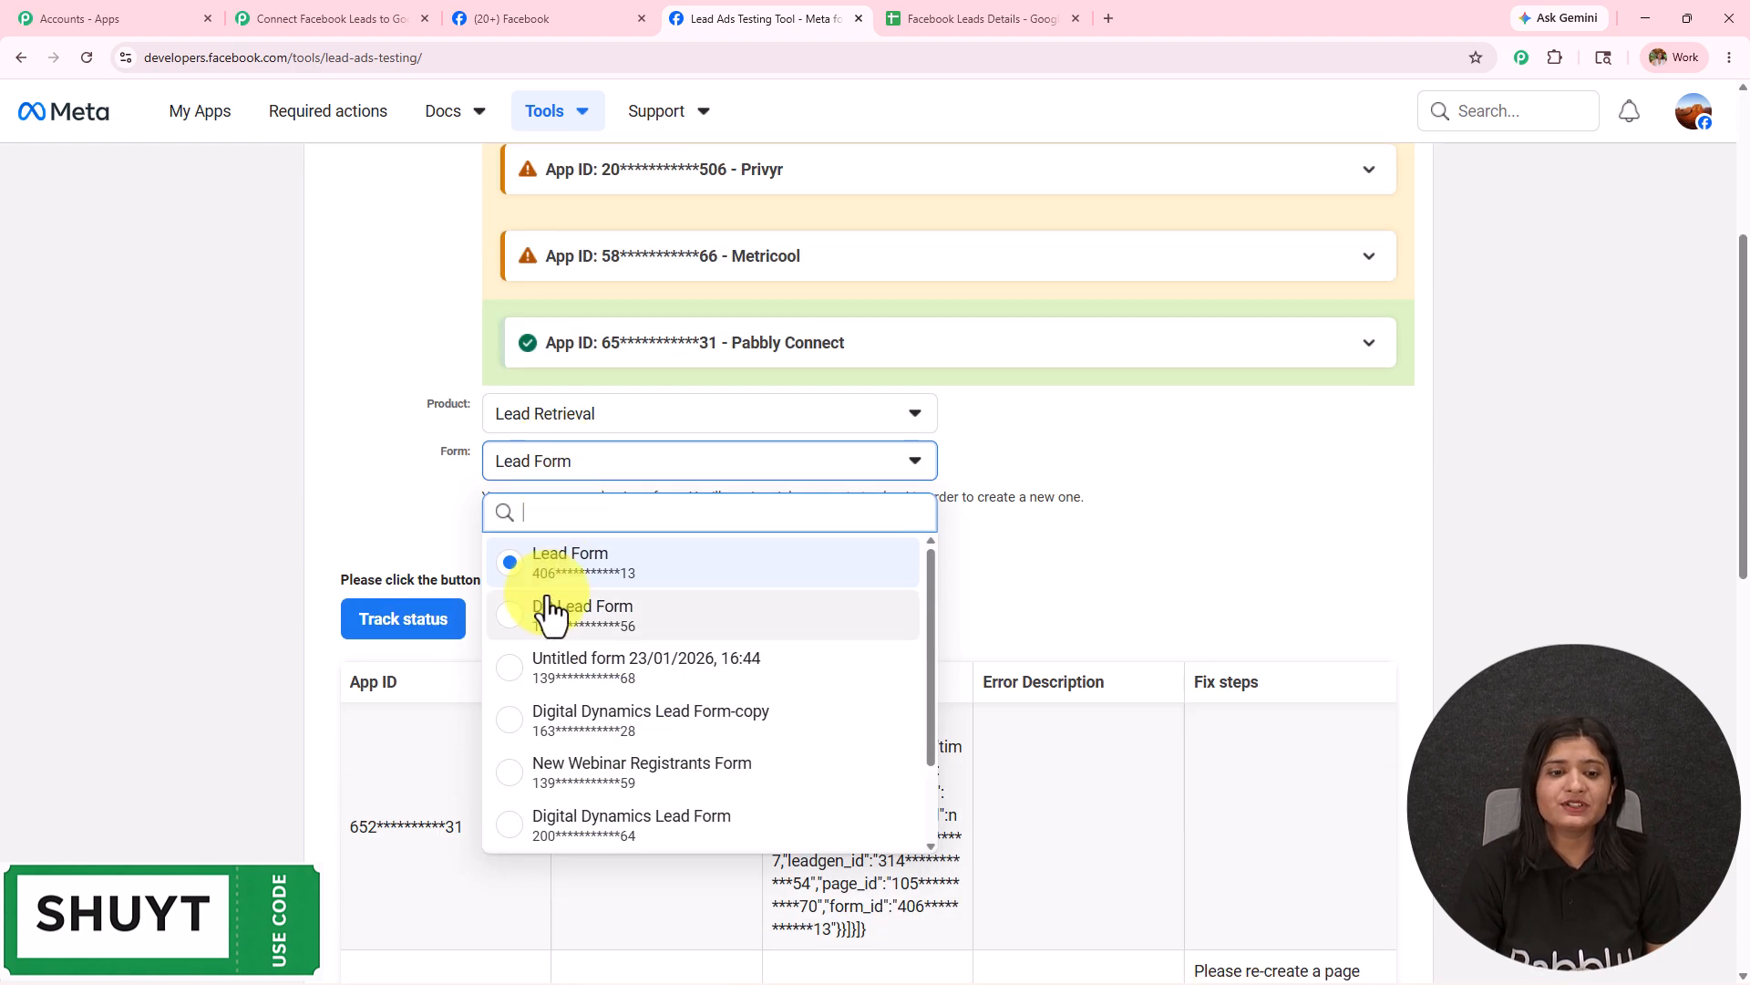
click(563, 584)
scroll(637, 496, up, 4)
scroll(636, 496, down, 4)
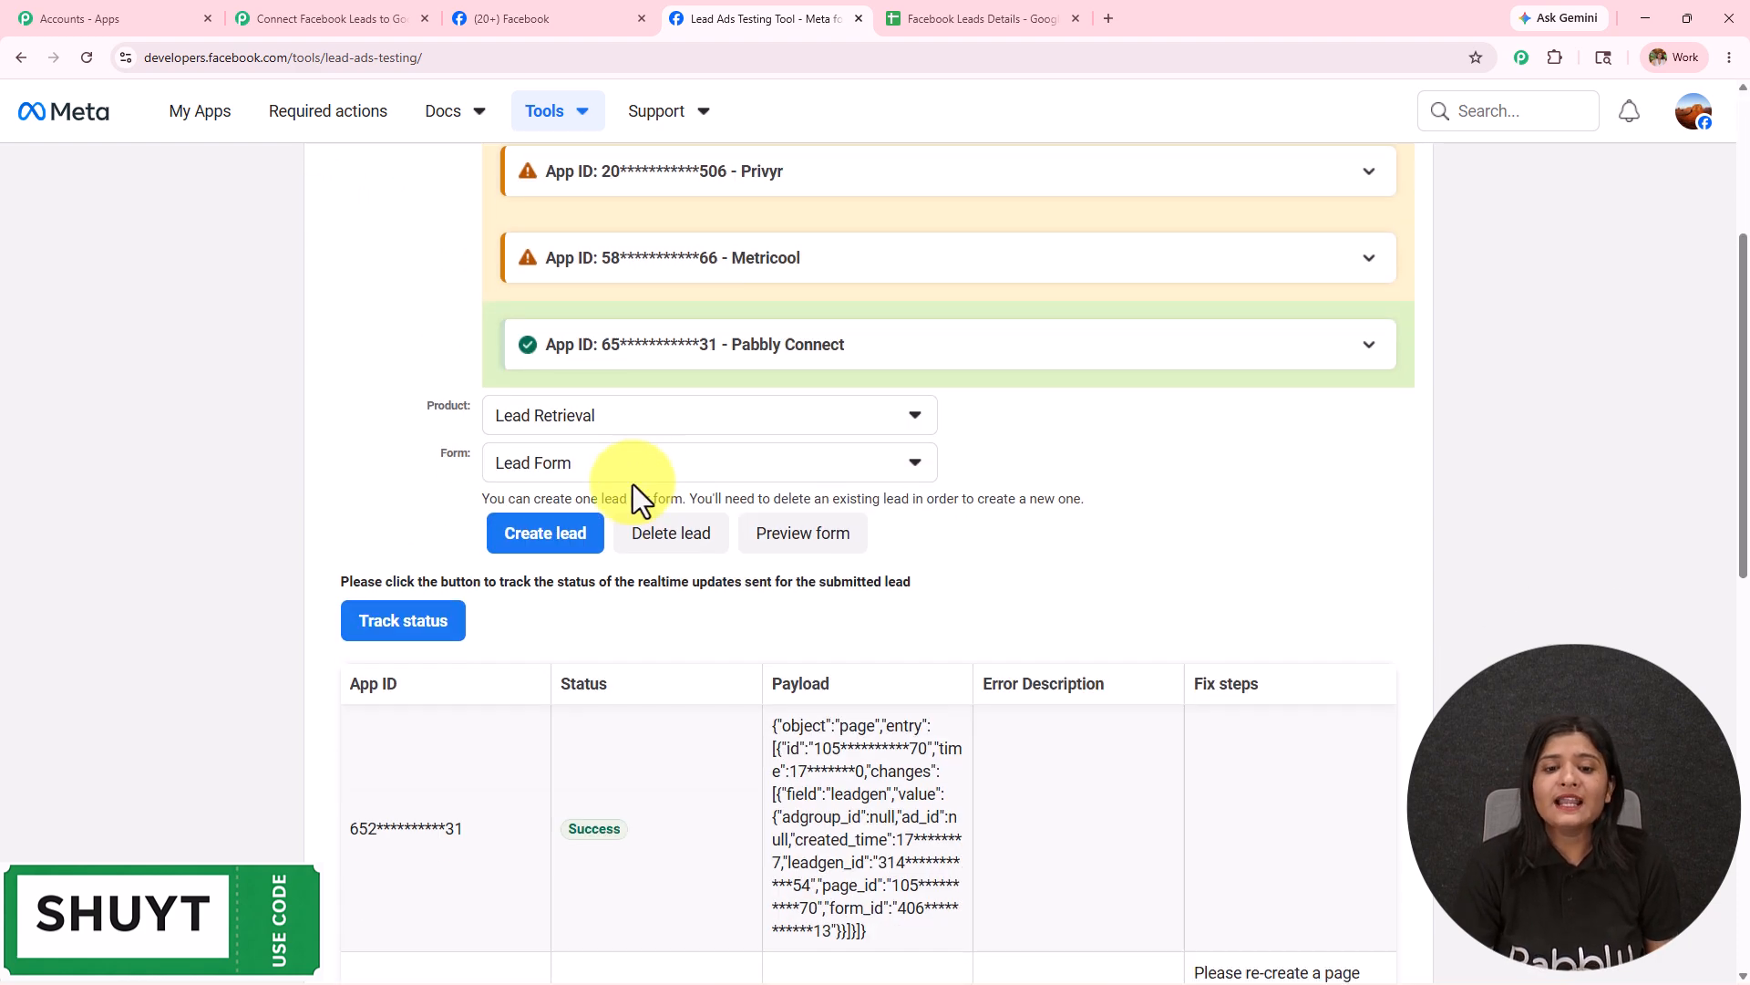
click(378, 17)
Set the trigger's Lead Gen Form to Lead Form and send a test request.
click(1199, 566)
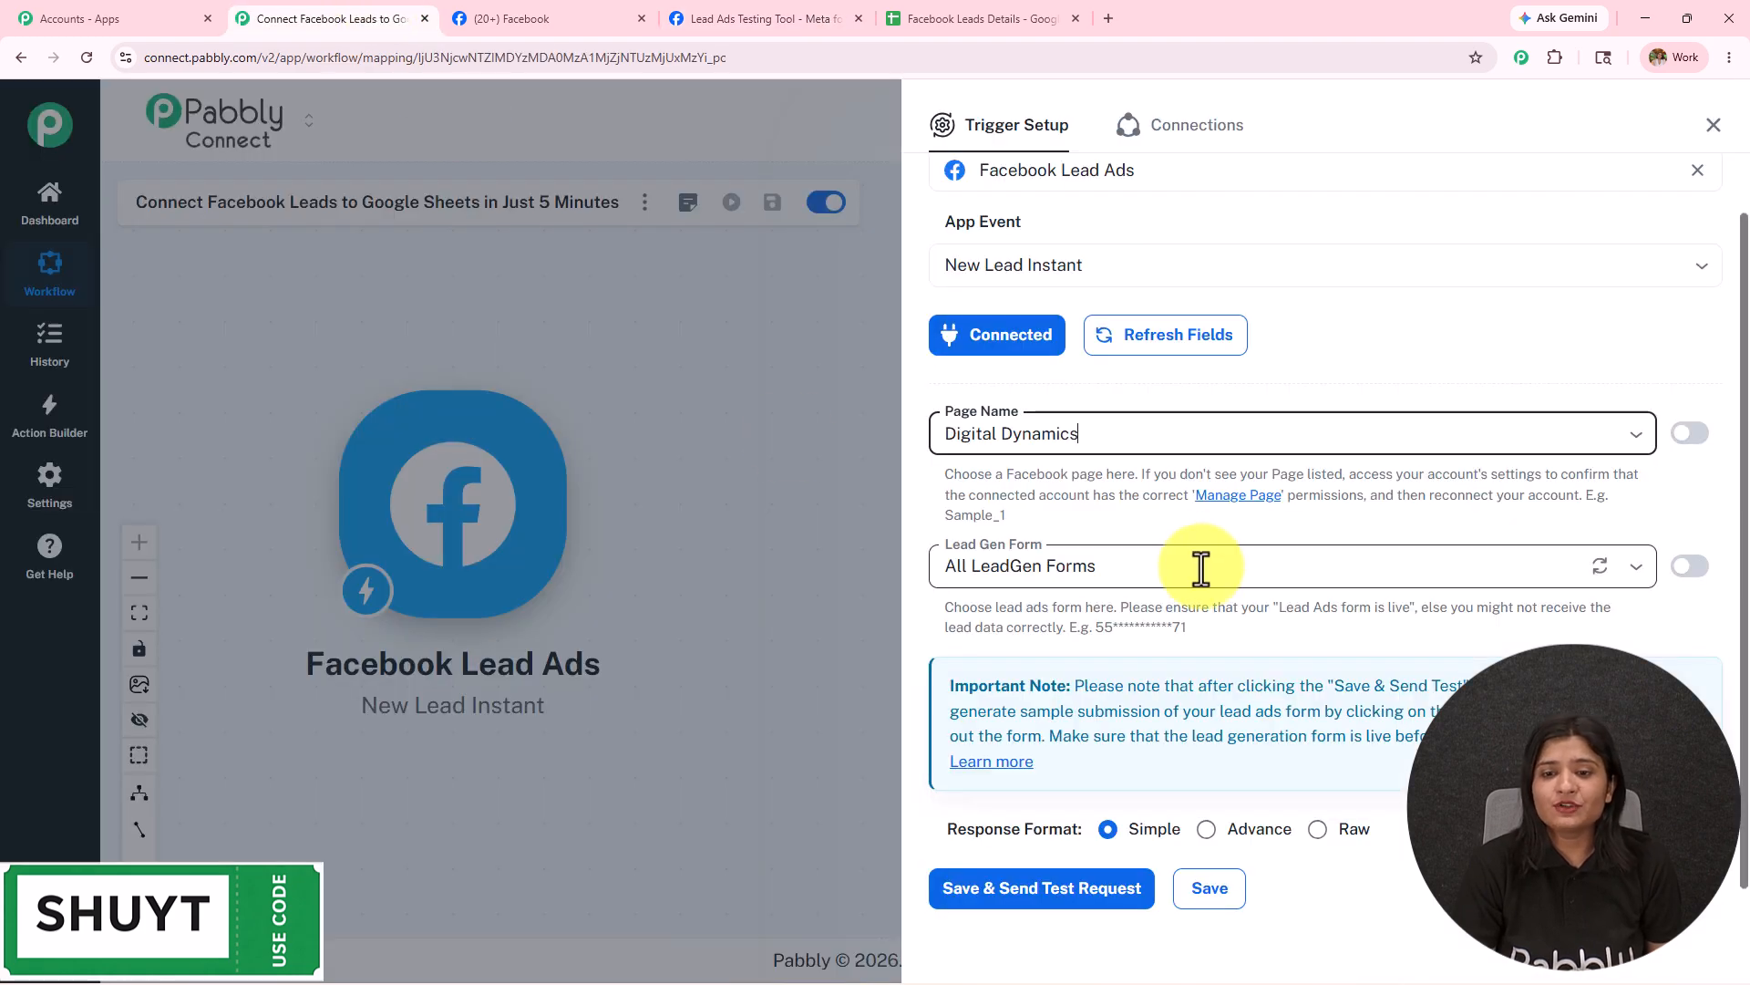
click(1047, 656)
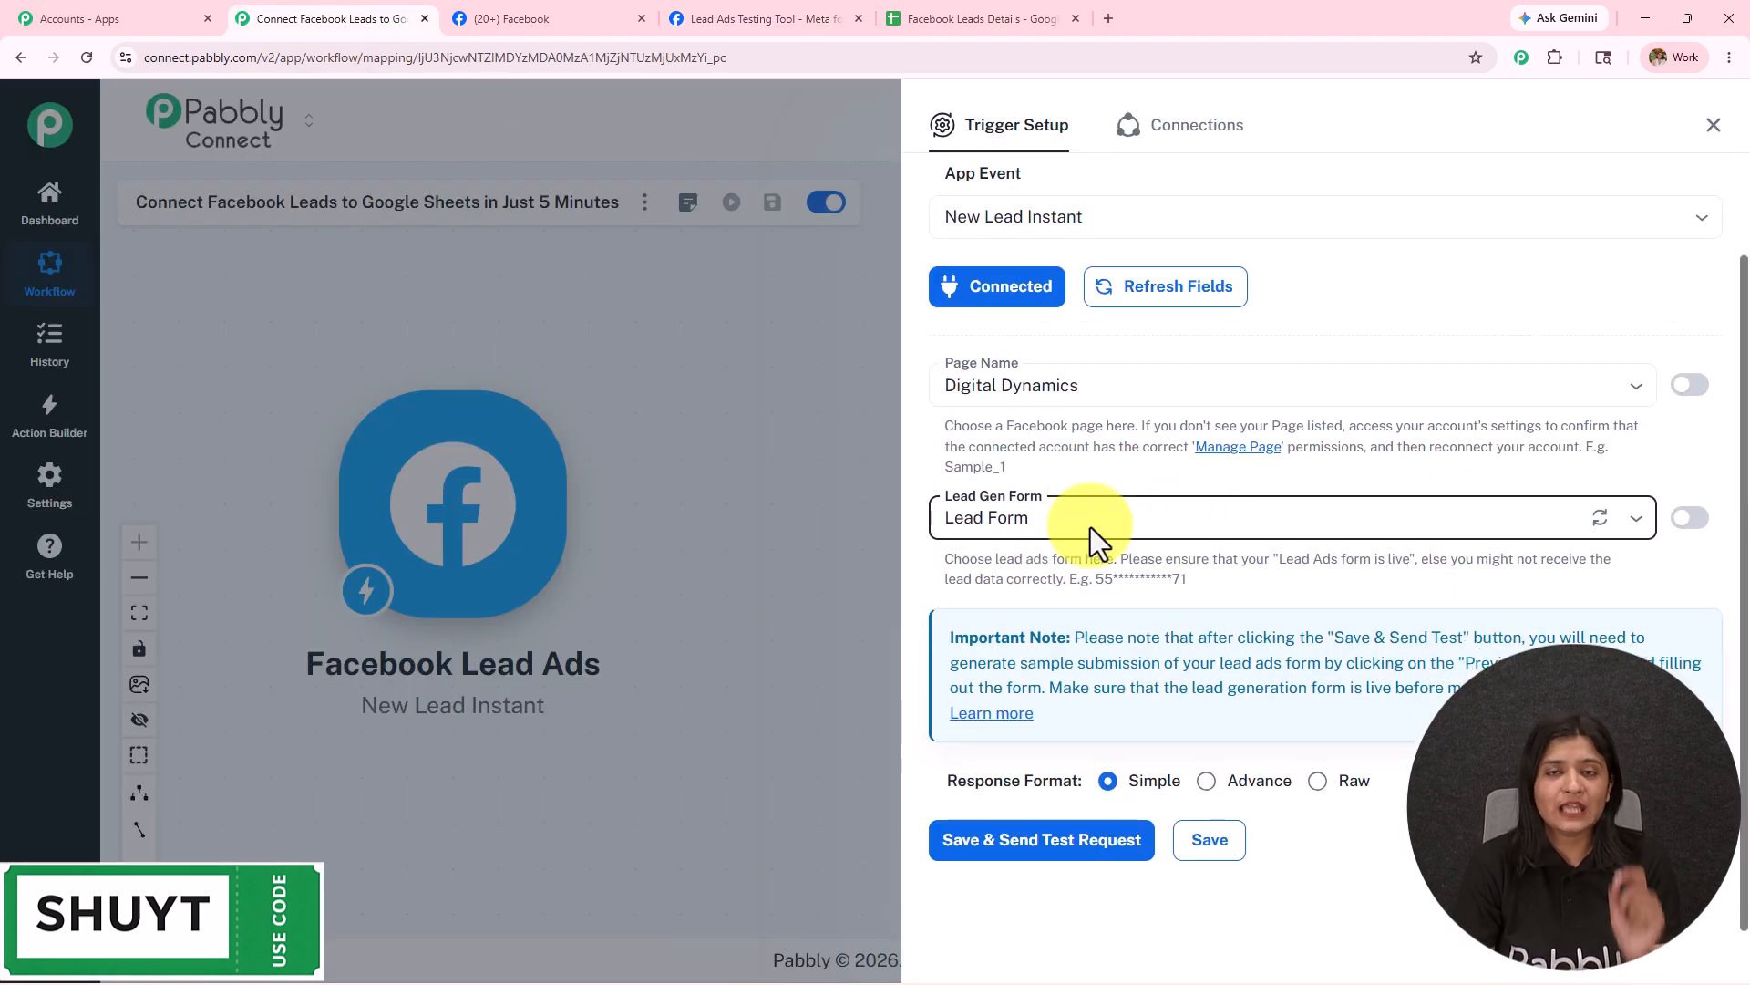
click(1030, 529)
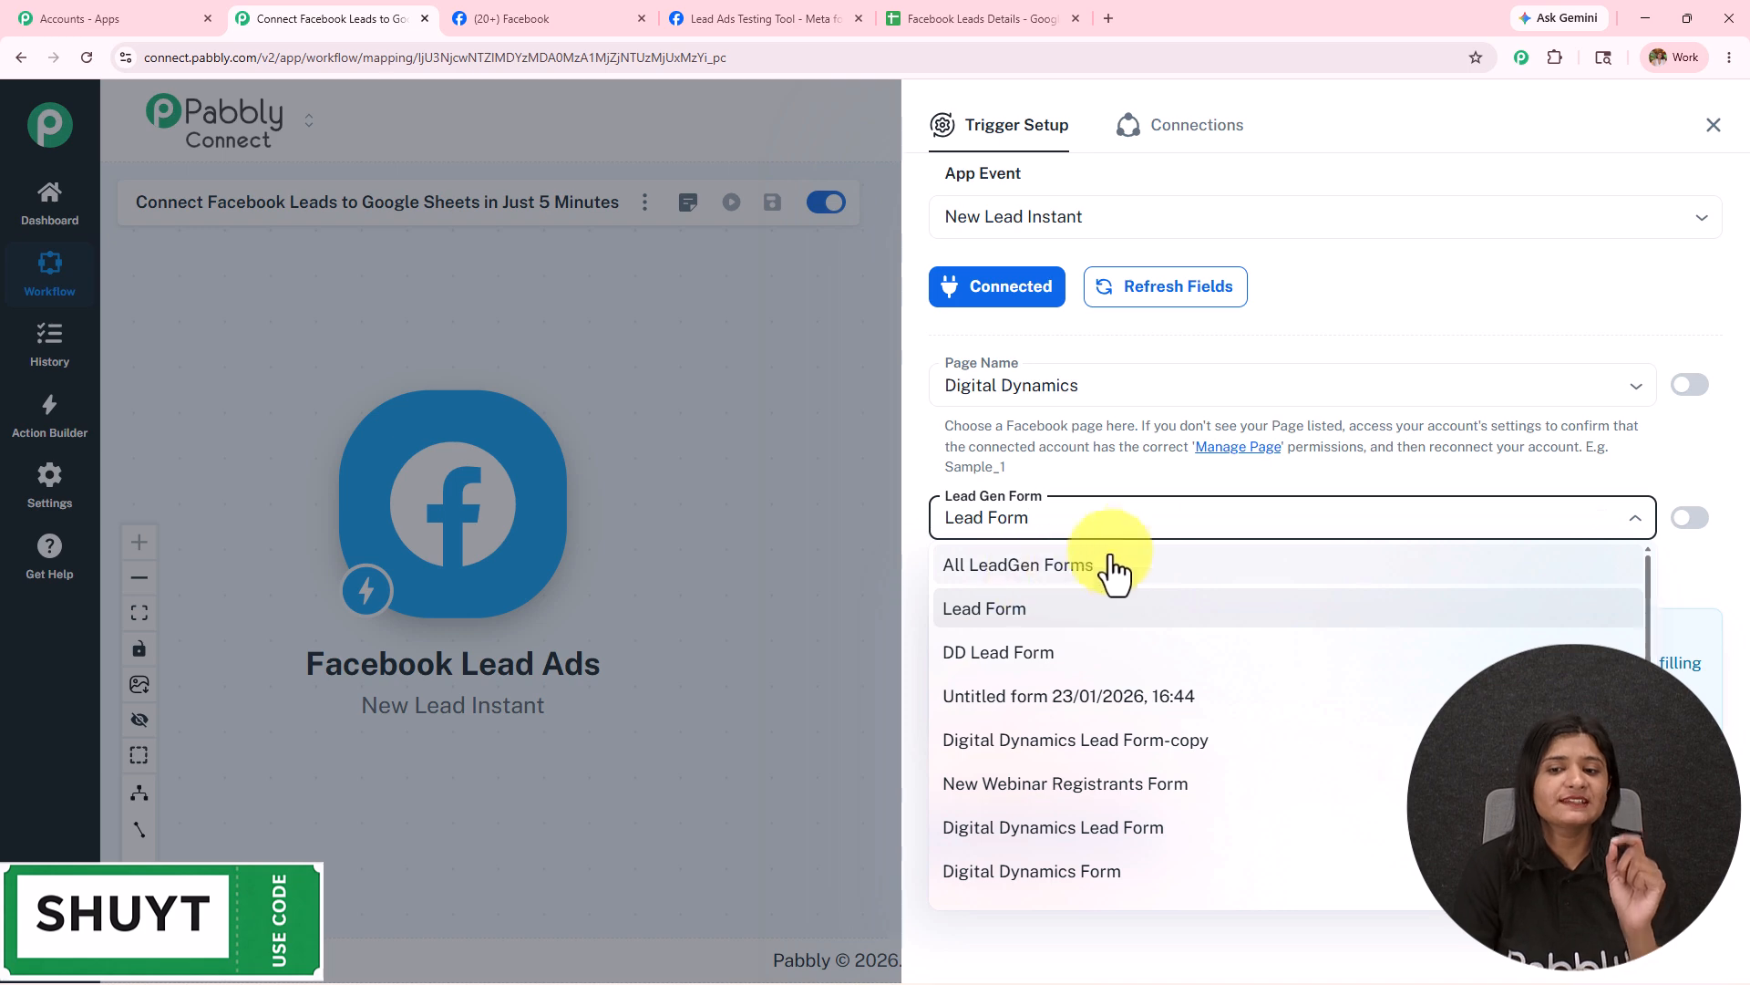
click(1088, 620)
click(1040, 841)
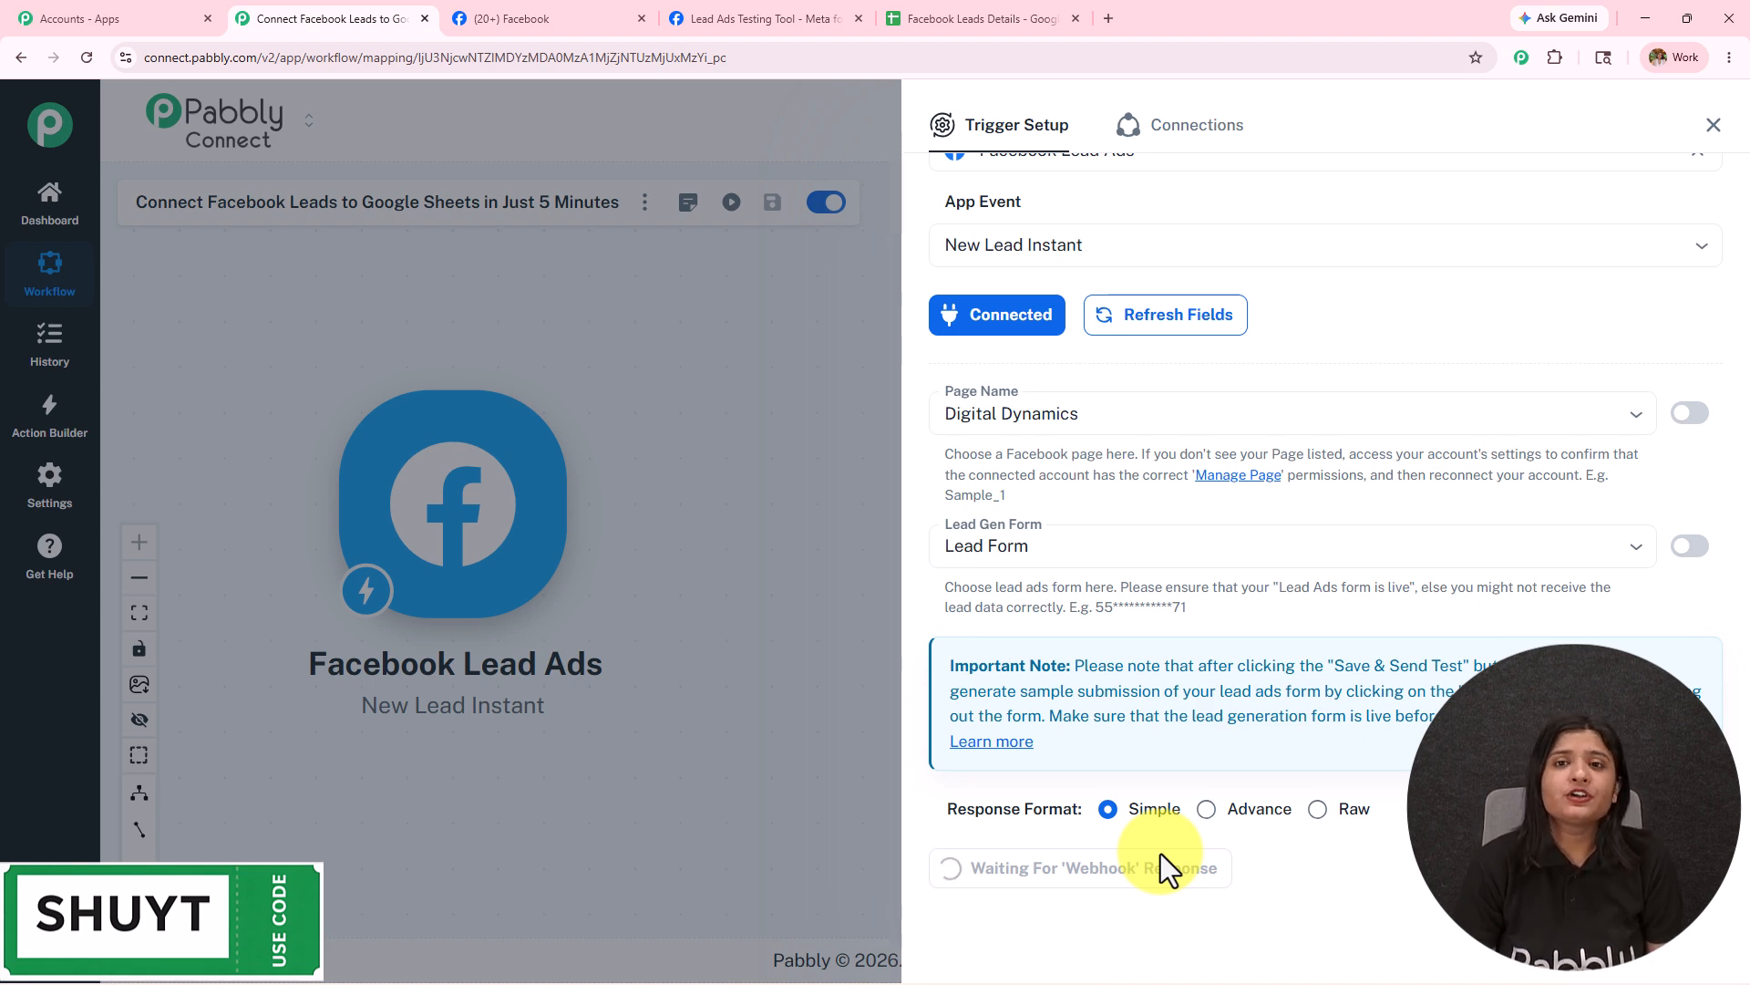
click(780, 18)
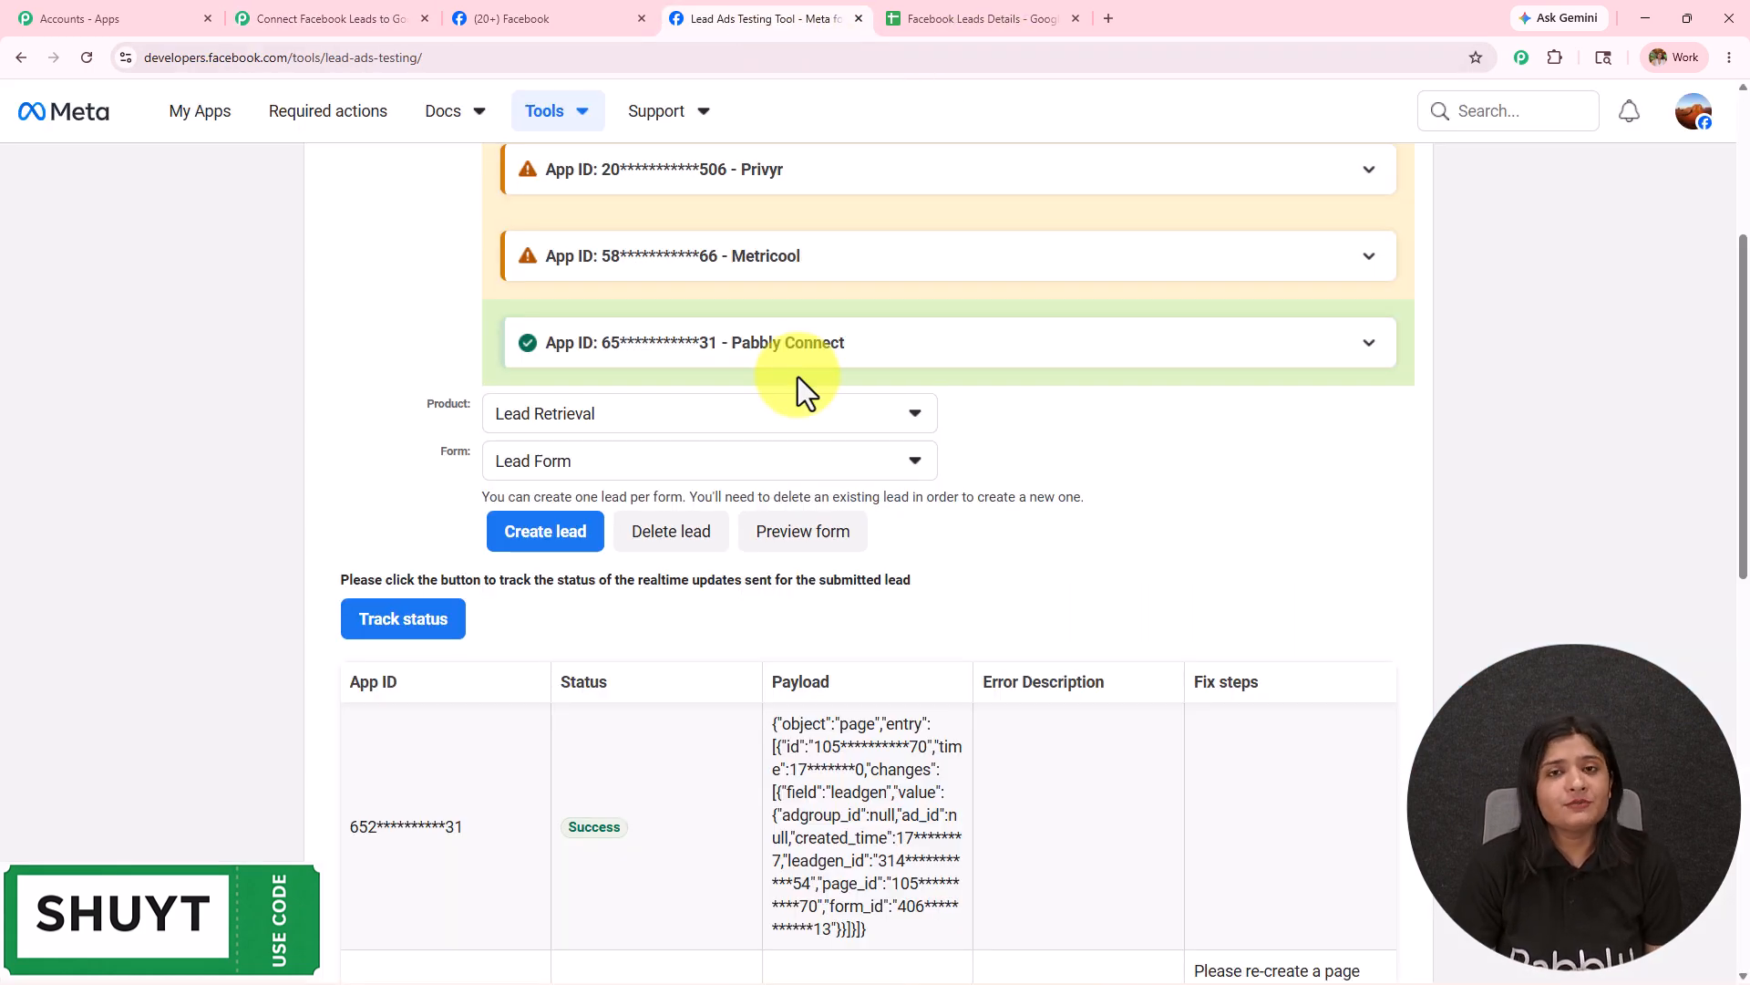
Delete the existing test lead and reload the testing tool page.
scroll(803, 390, up, 4)
scroll(803, 390, down, 5)
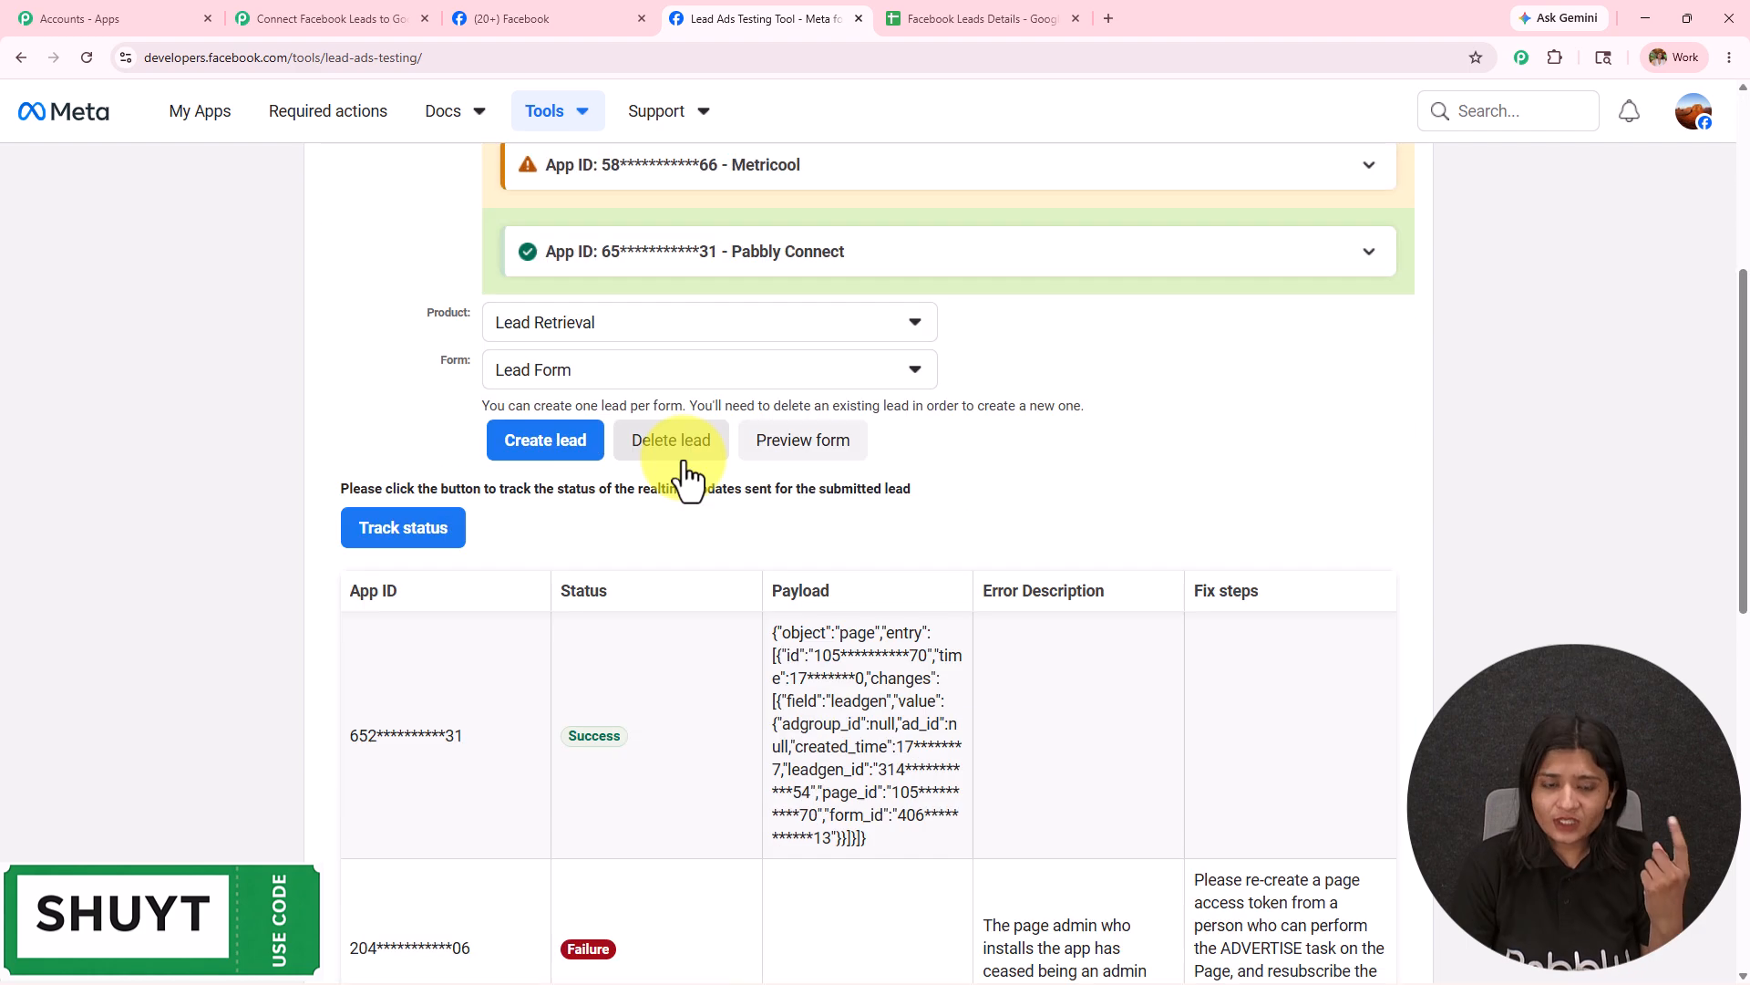
click(690, 475)
scroll(691, 513, up, 5)
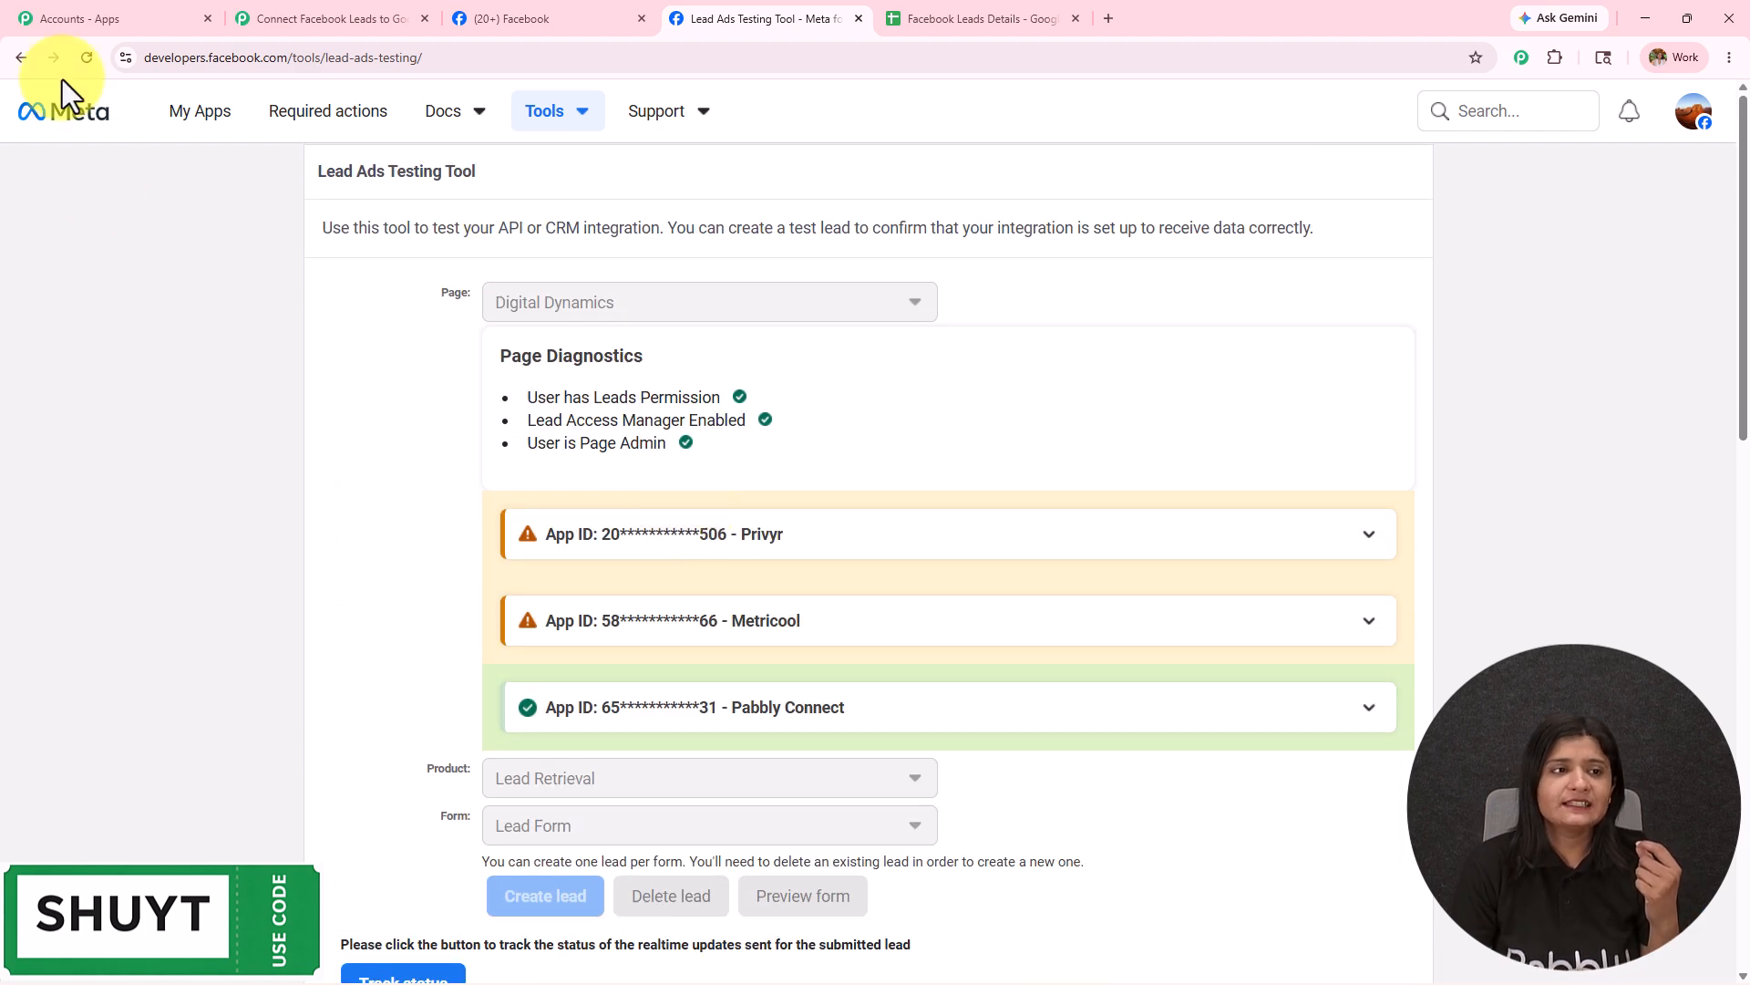
click(90, 64)
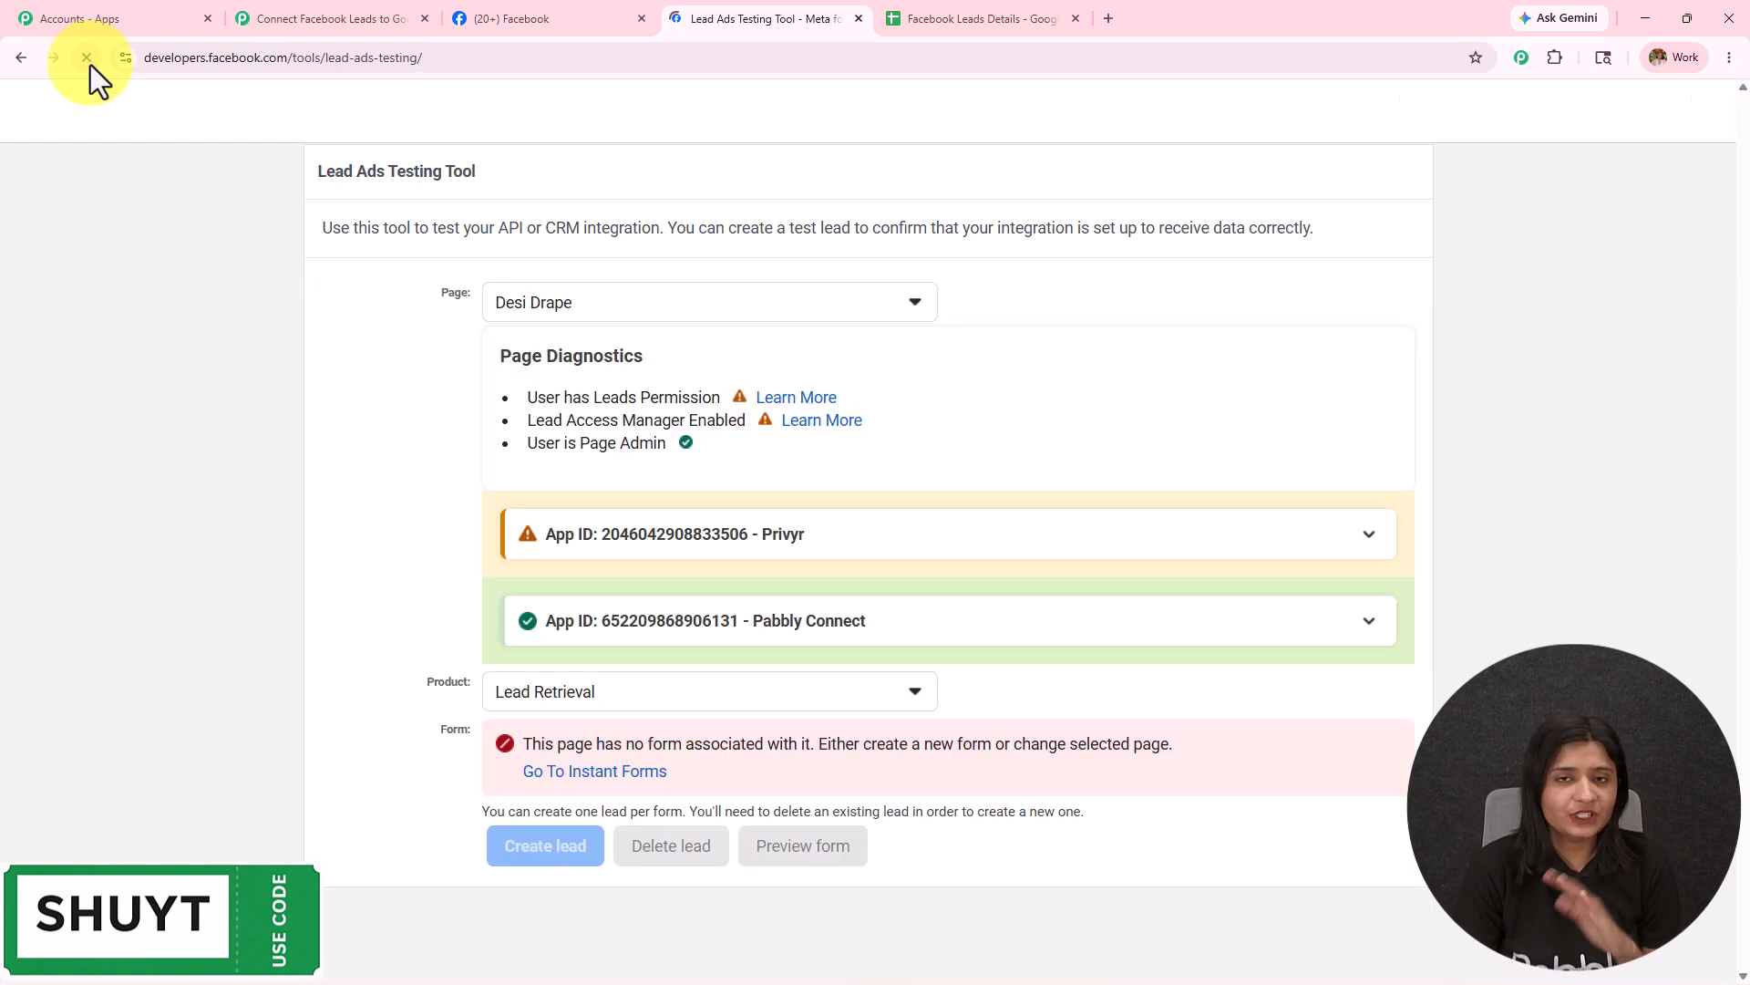
Preview Digital Dynamics' Lead Form and choose Social Media Marketing as the service interest.
click(573, 310)
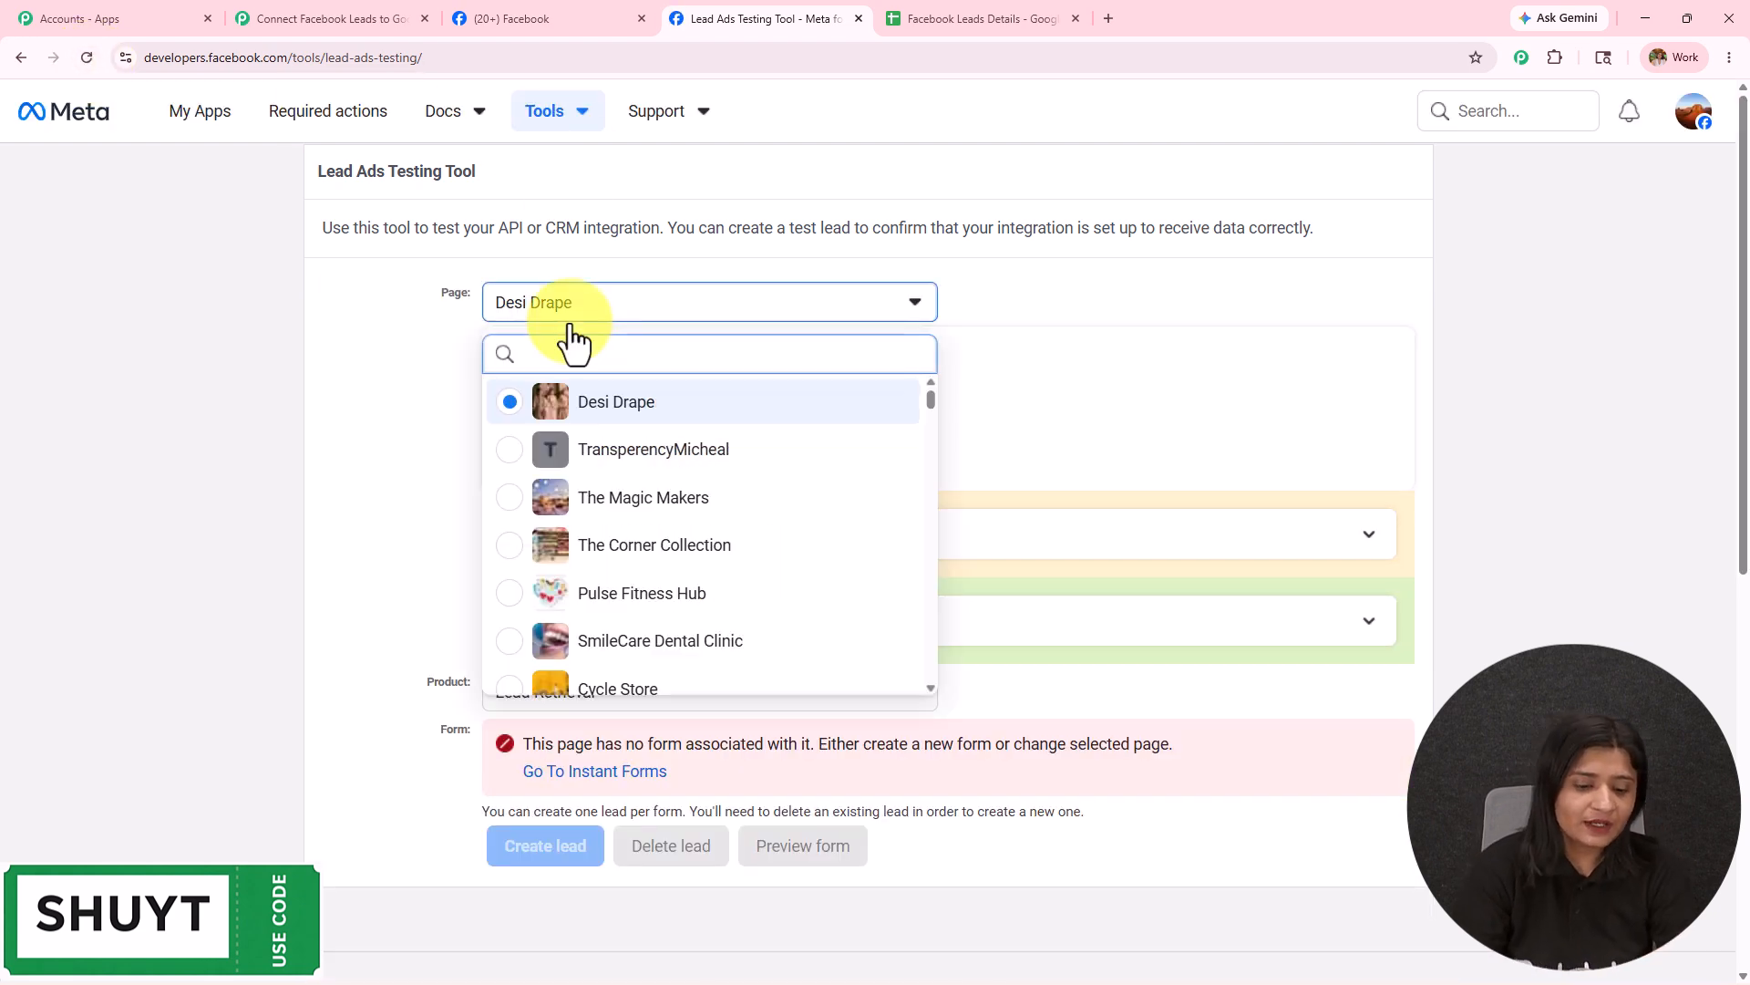
text(digi)
click(598, 402)
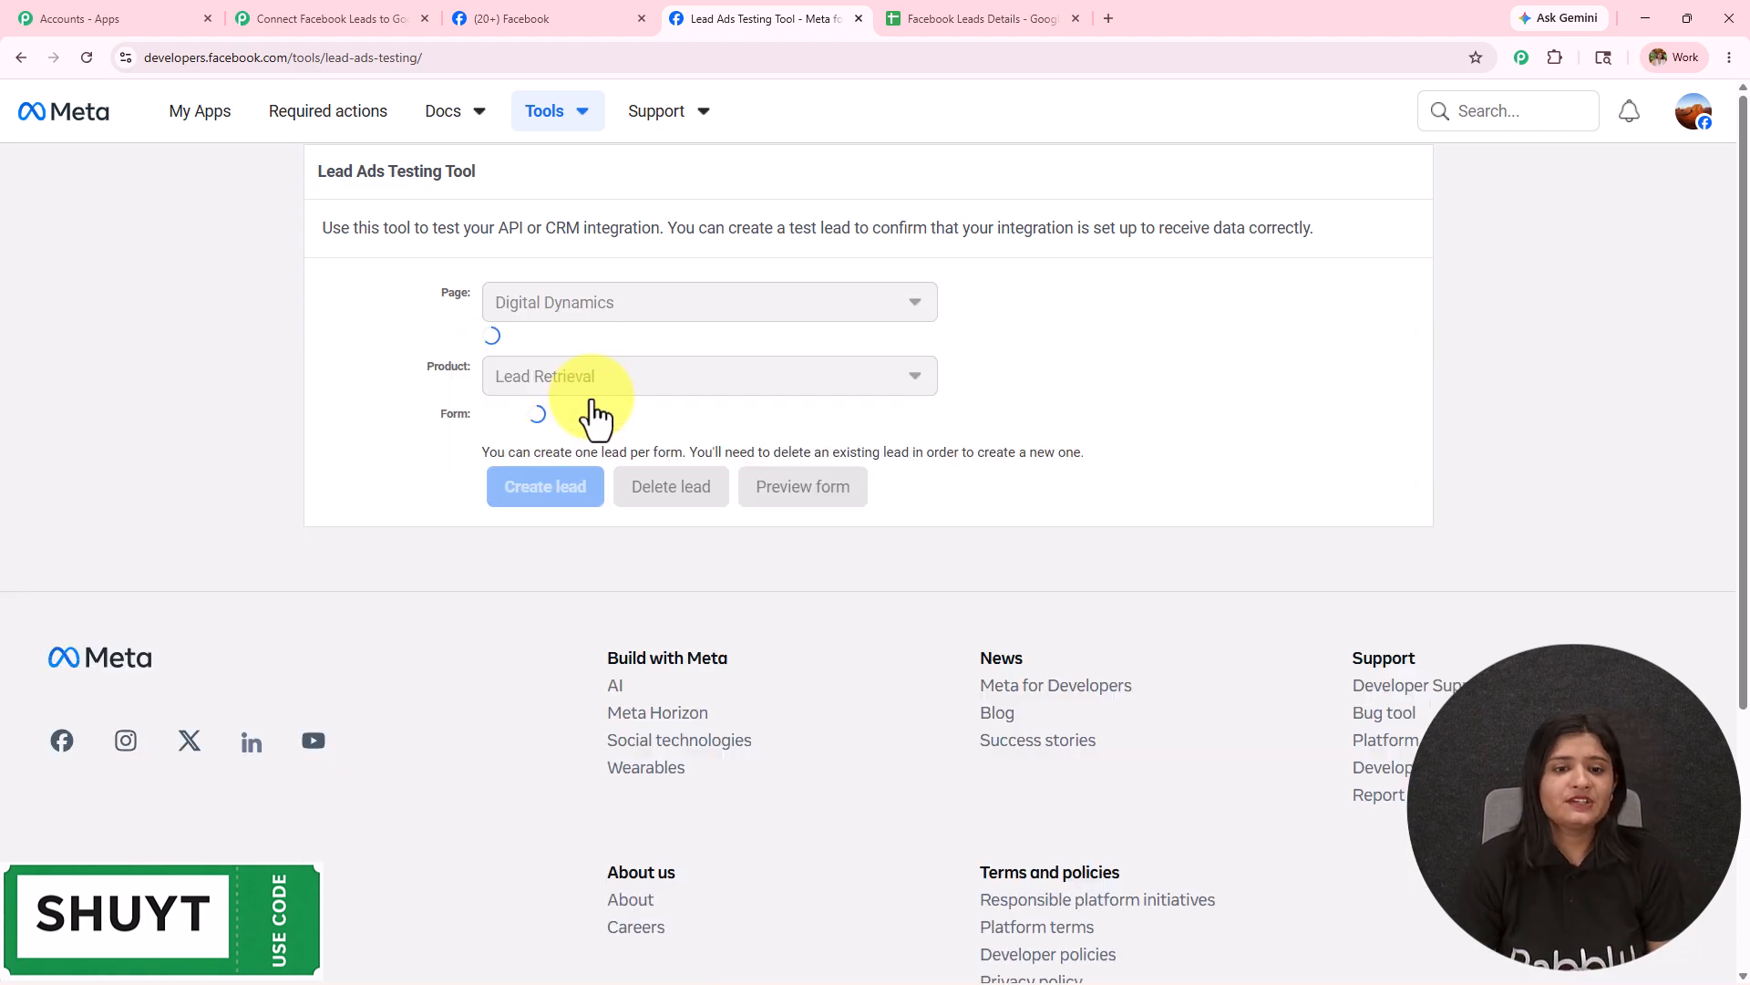
scroll(820, 520, down, 5)
click(593, 369)
click(577, 493)
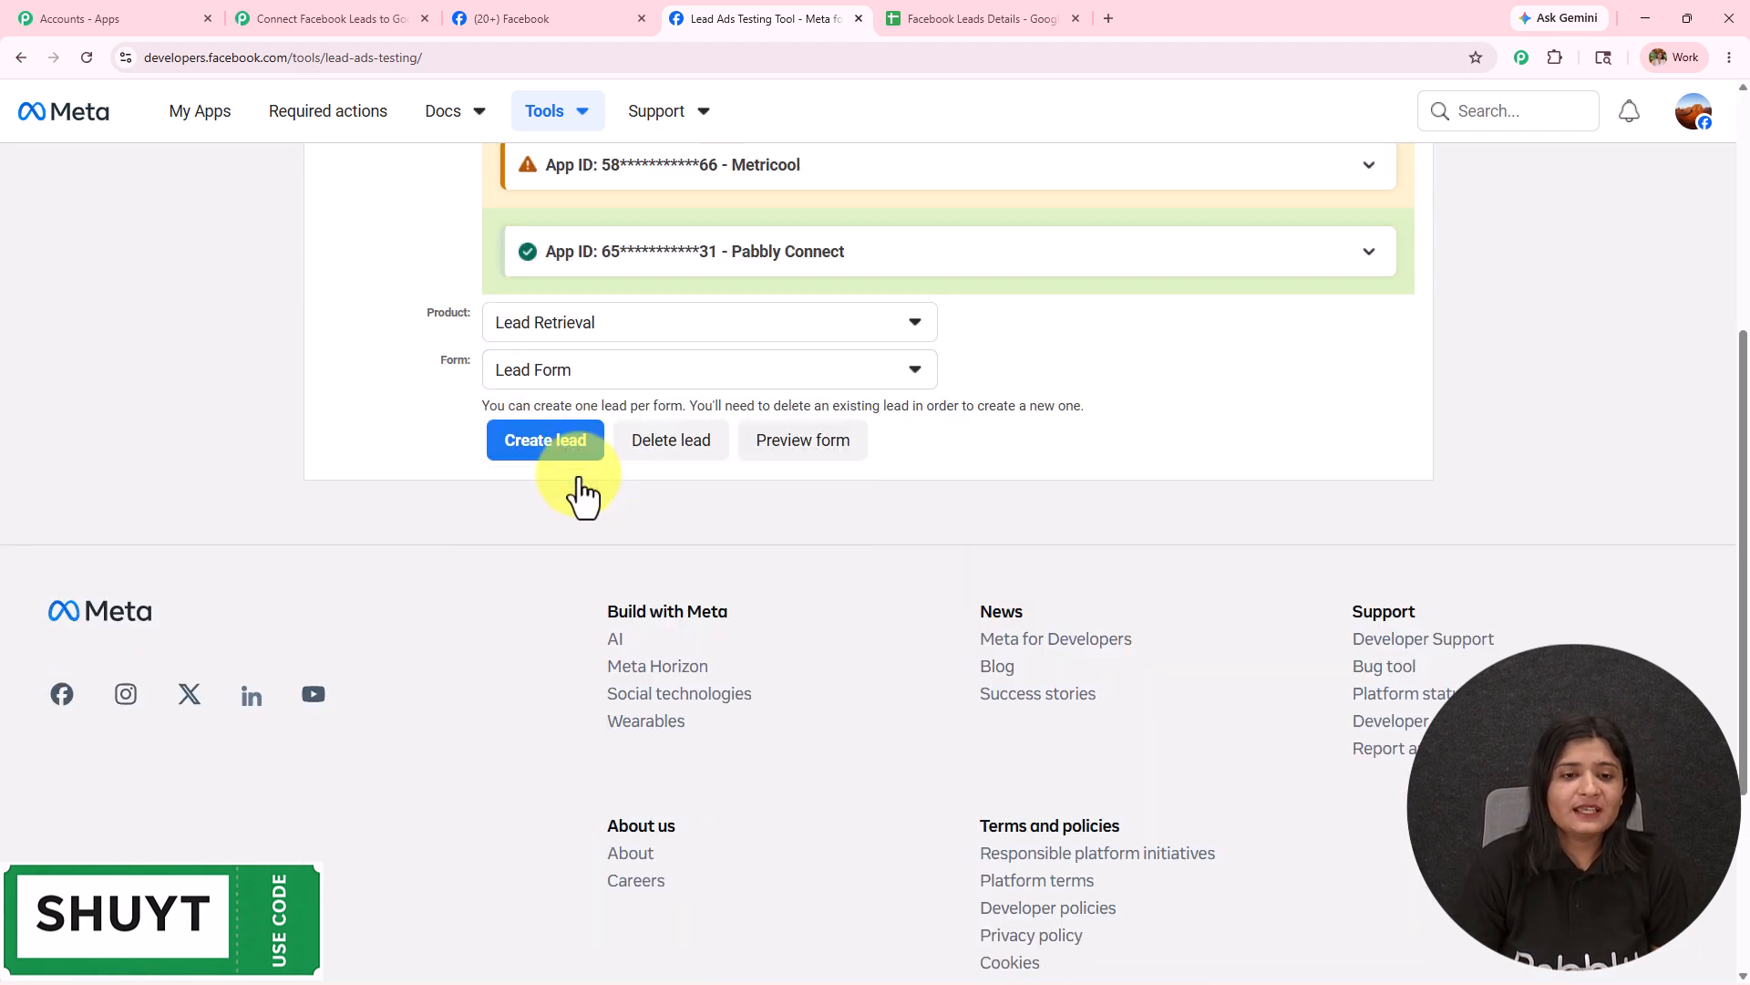
click(798, 474)
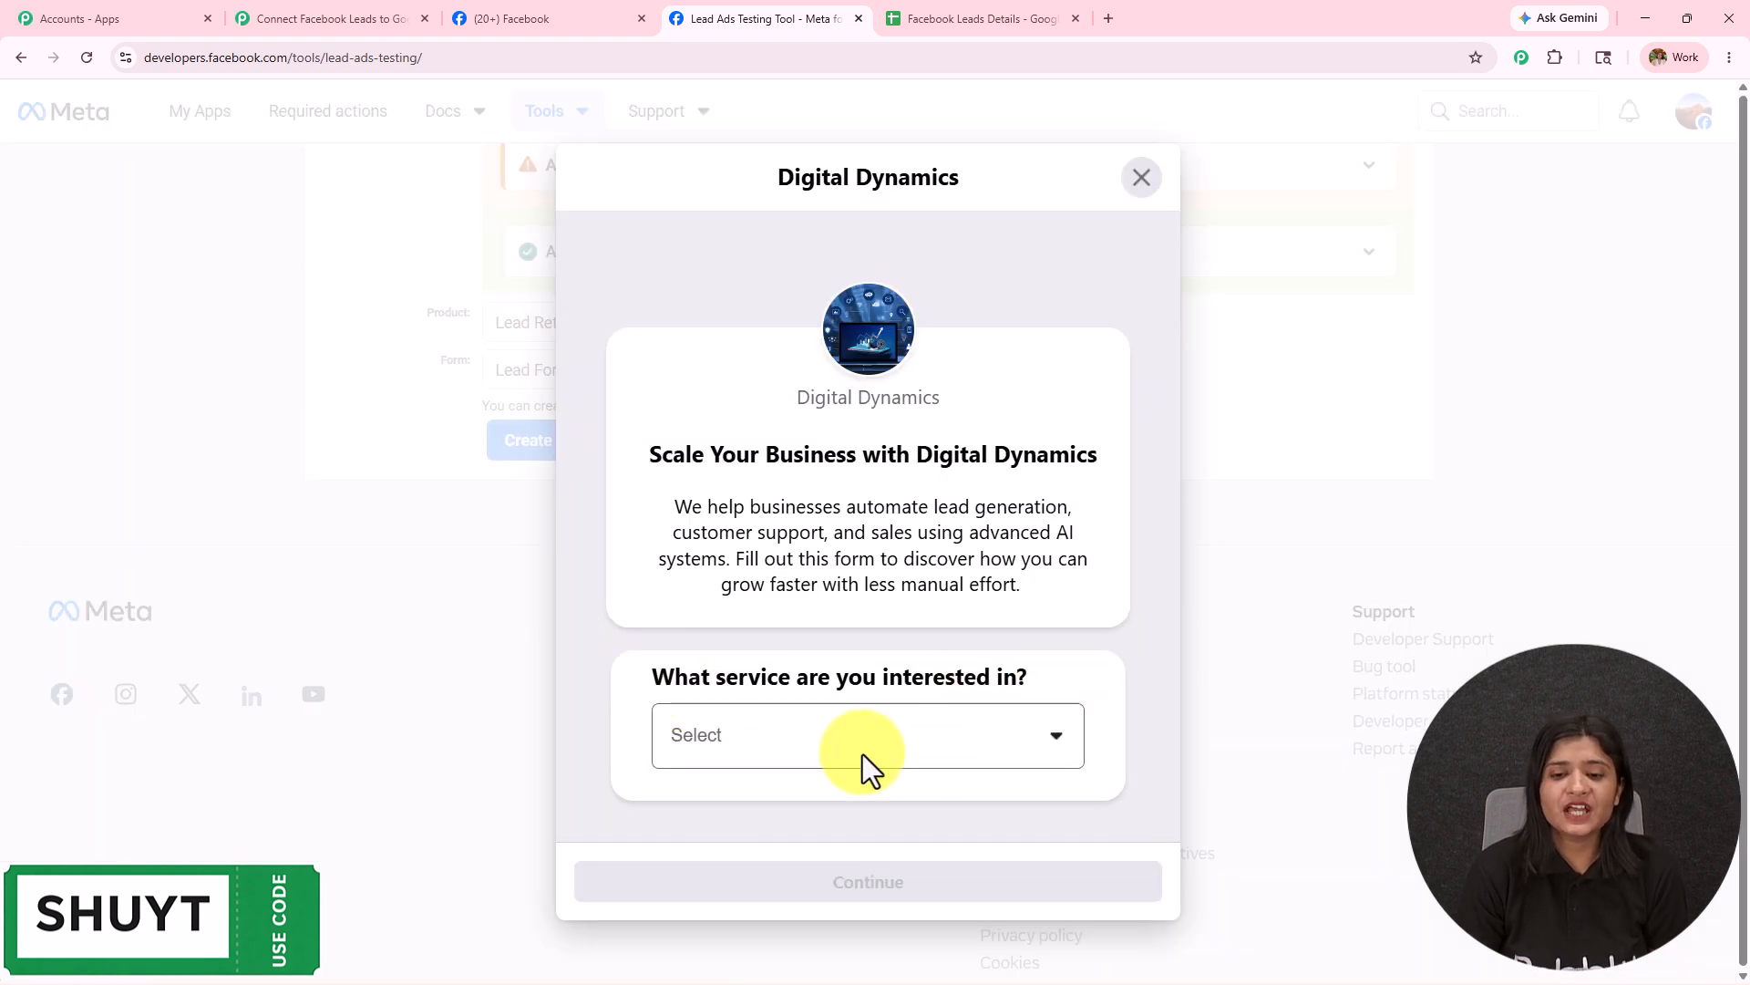
click(928, 751)
click(835, 798)
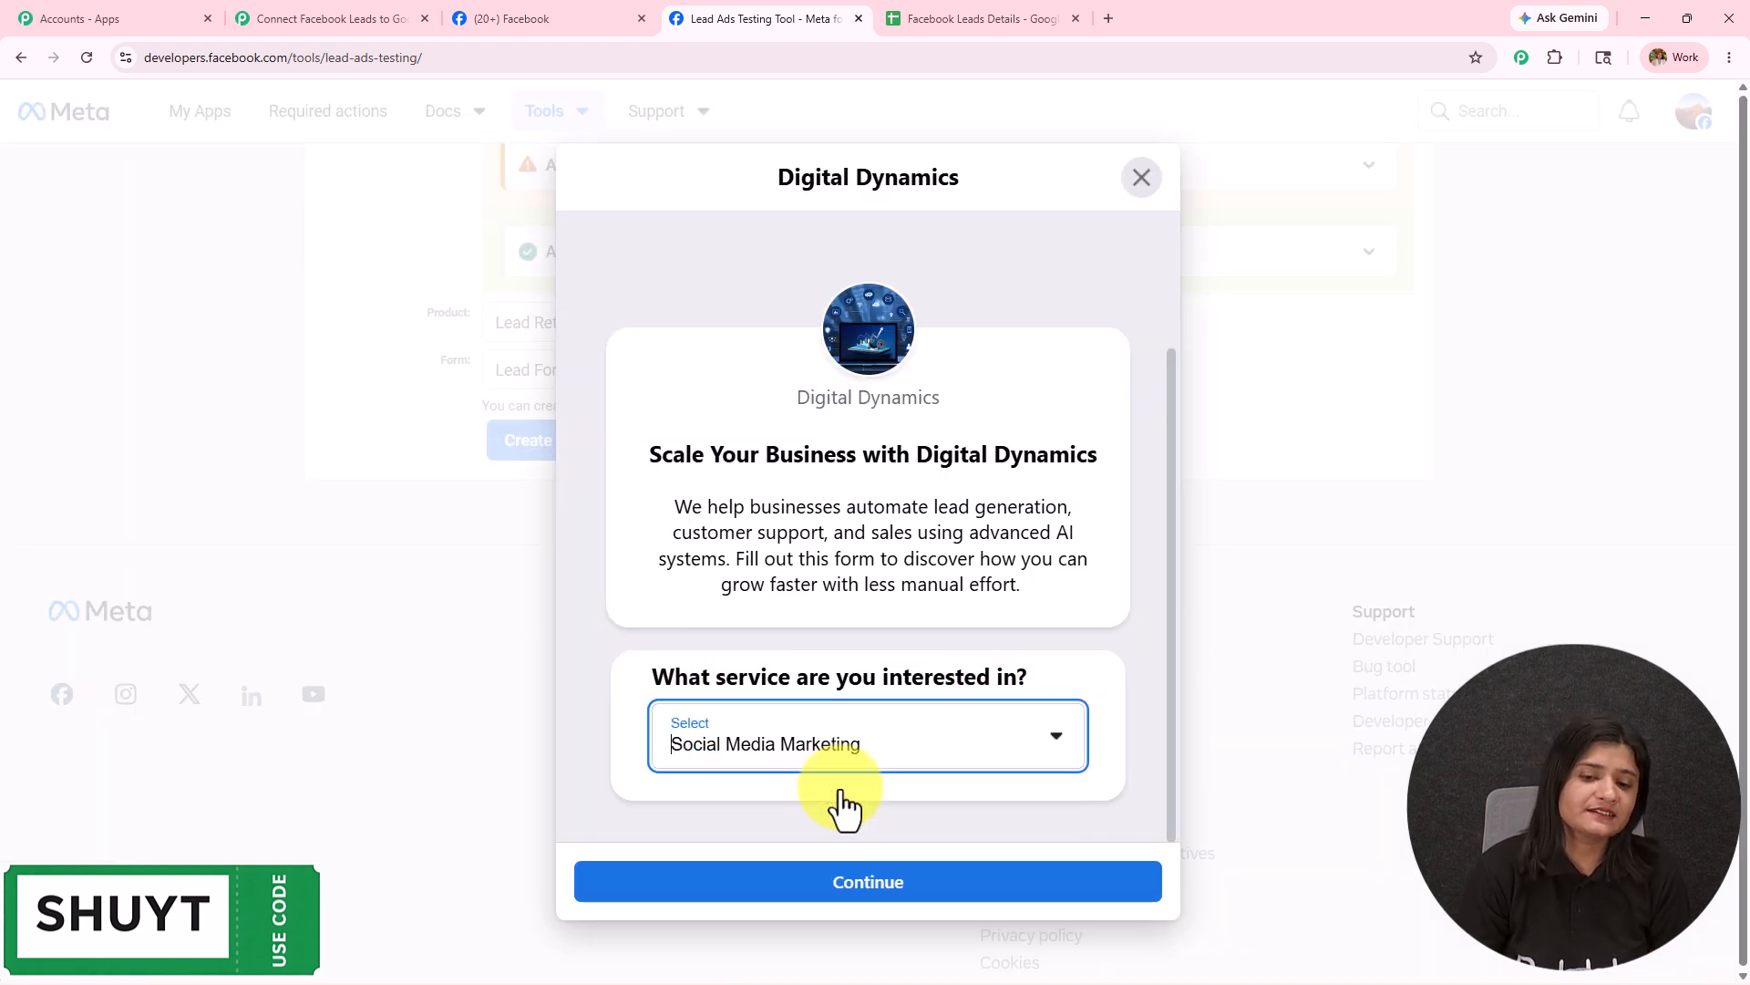
click(825, 882)
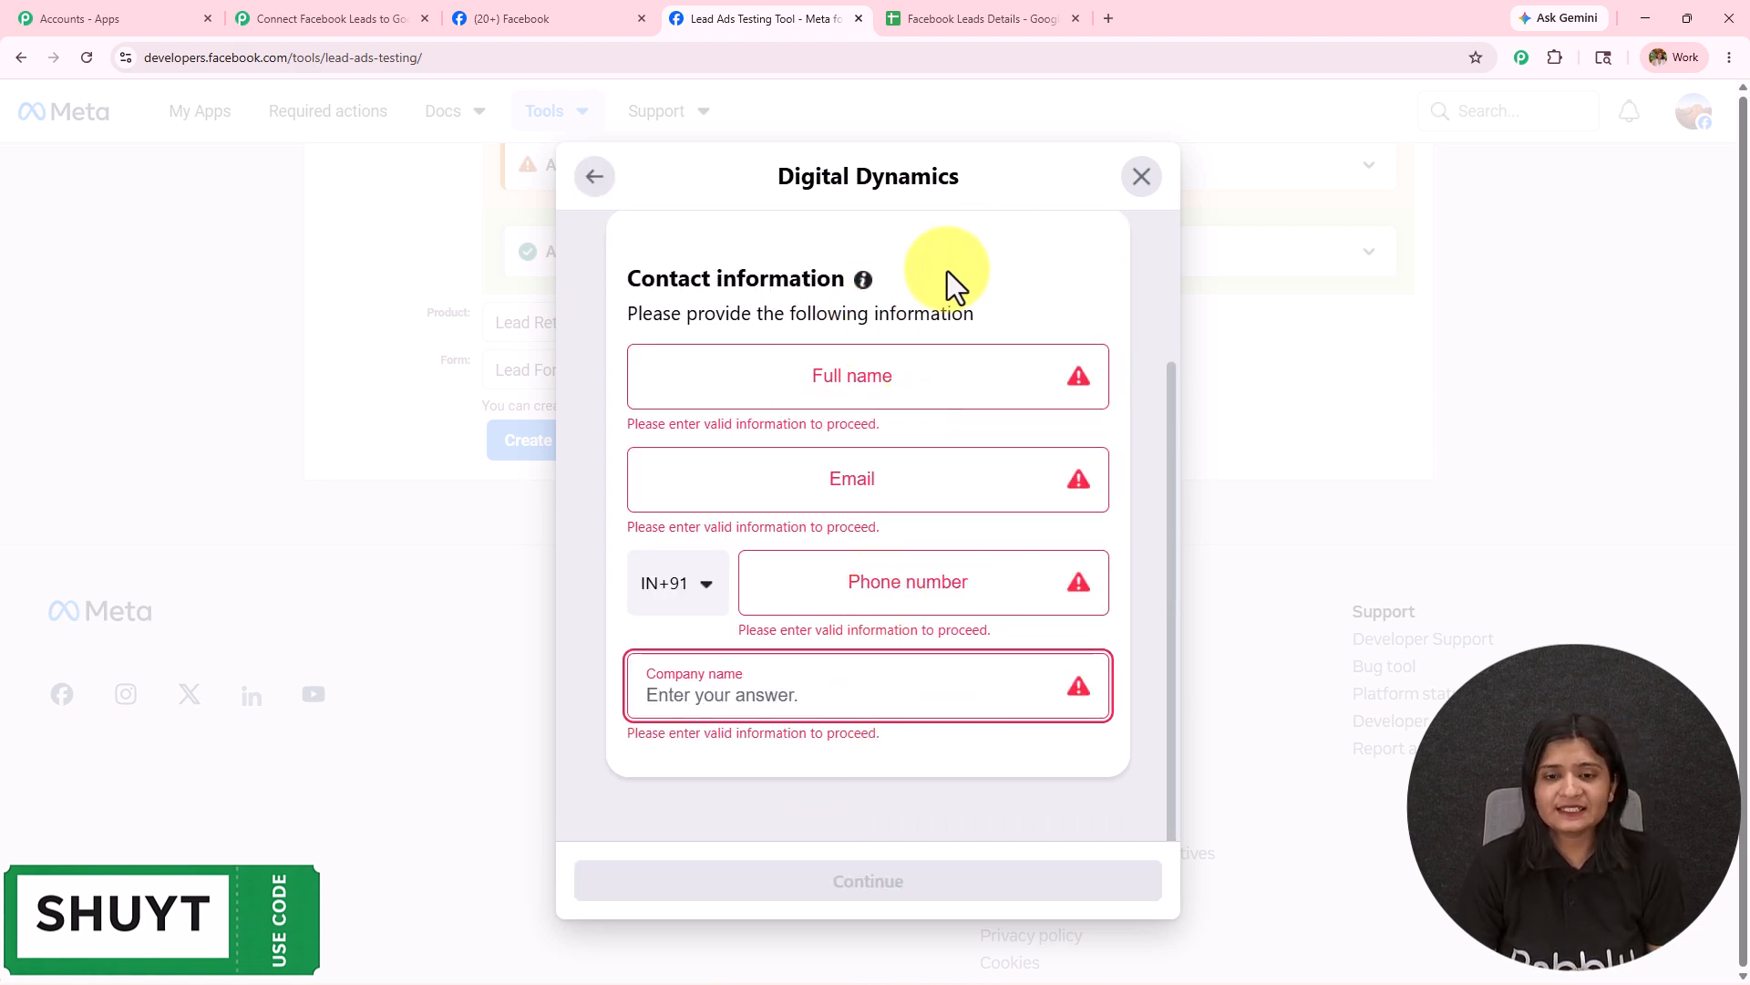
Fill in the test lead's full name, e-mail, phone number and company name, then submit.
click(337, 16)
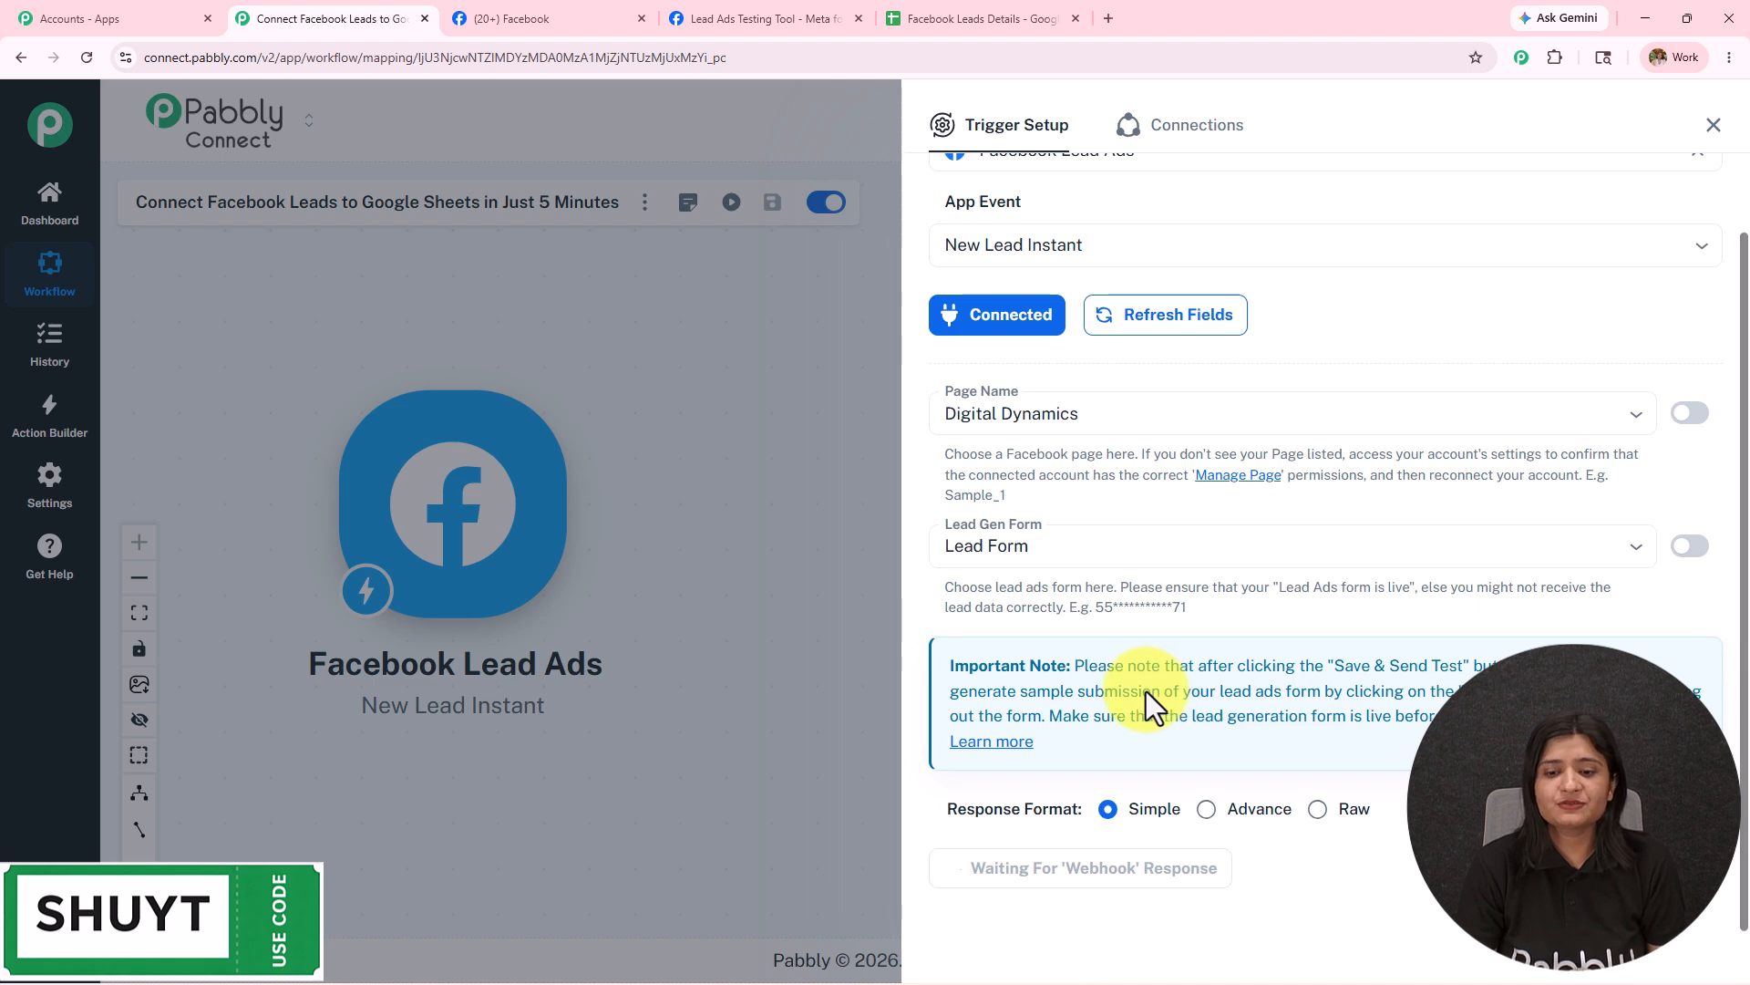
click(724, 4)
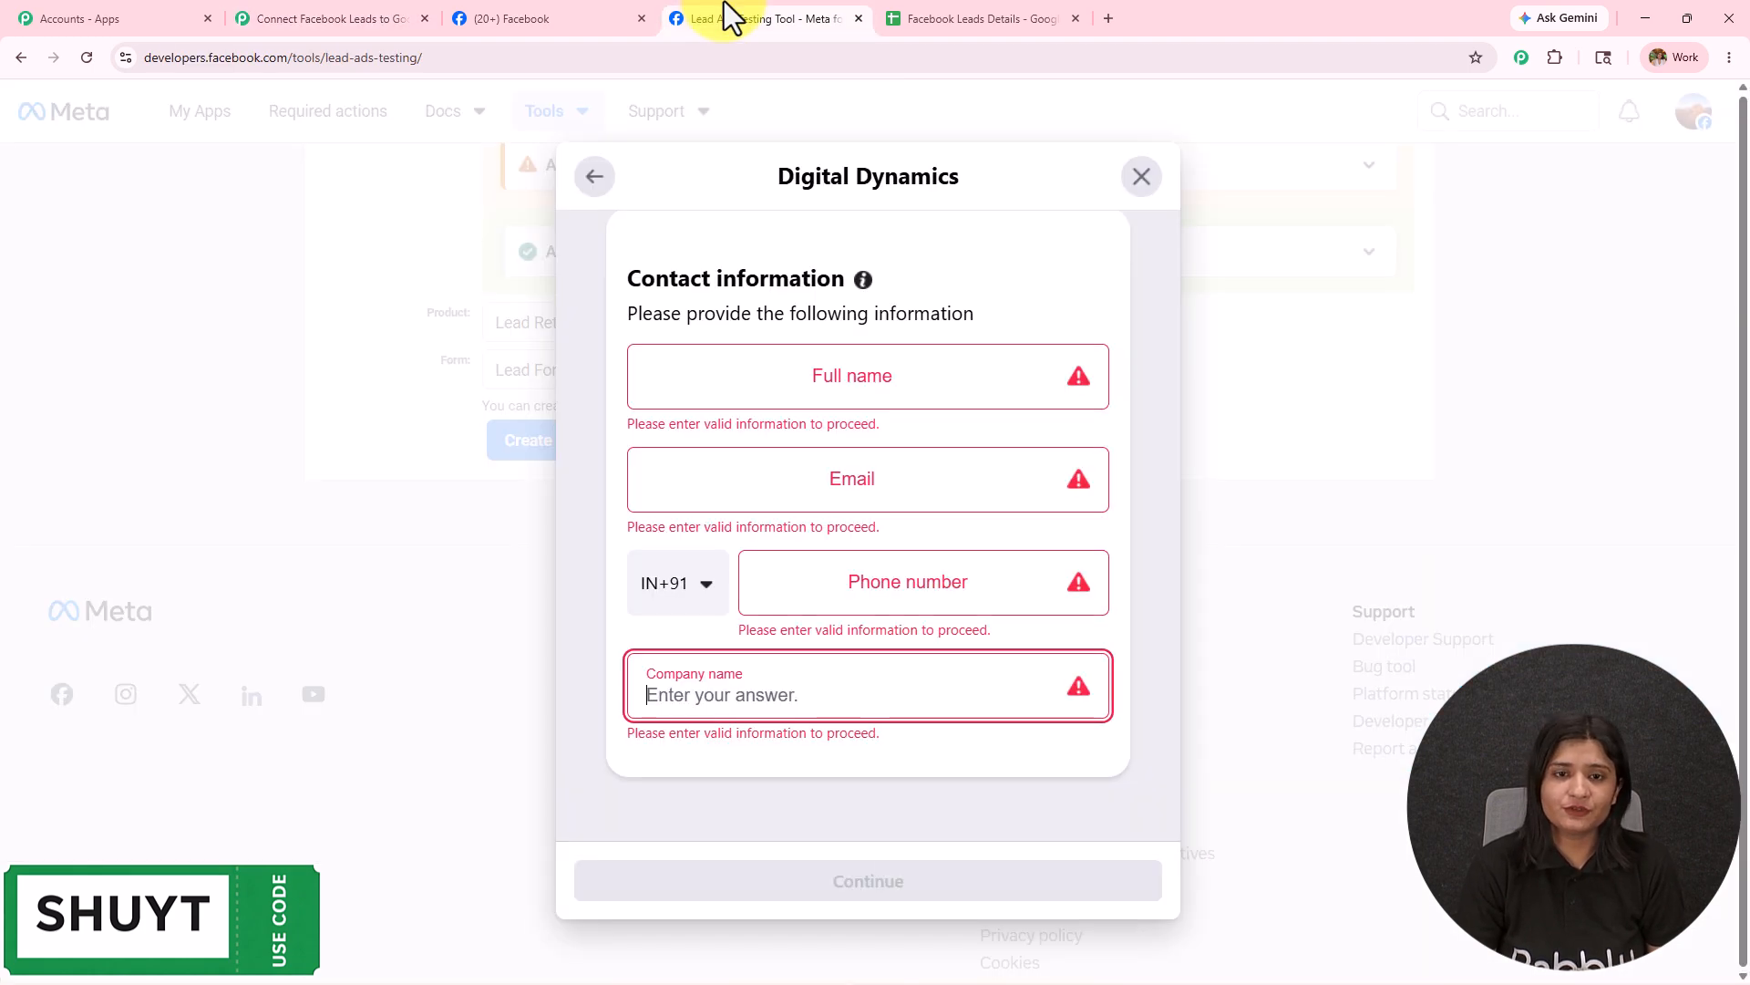
click(760, 379)
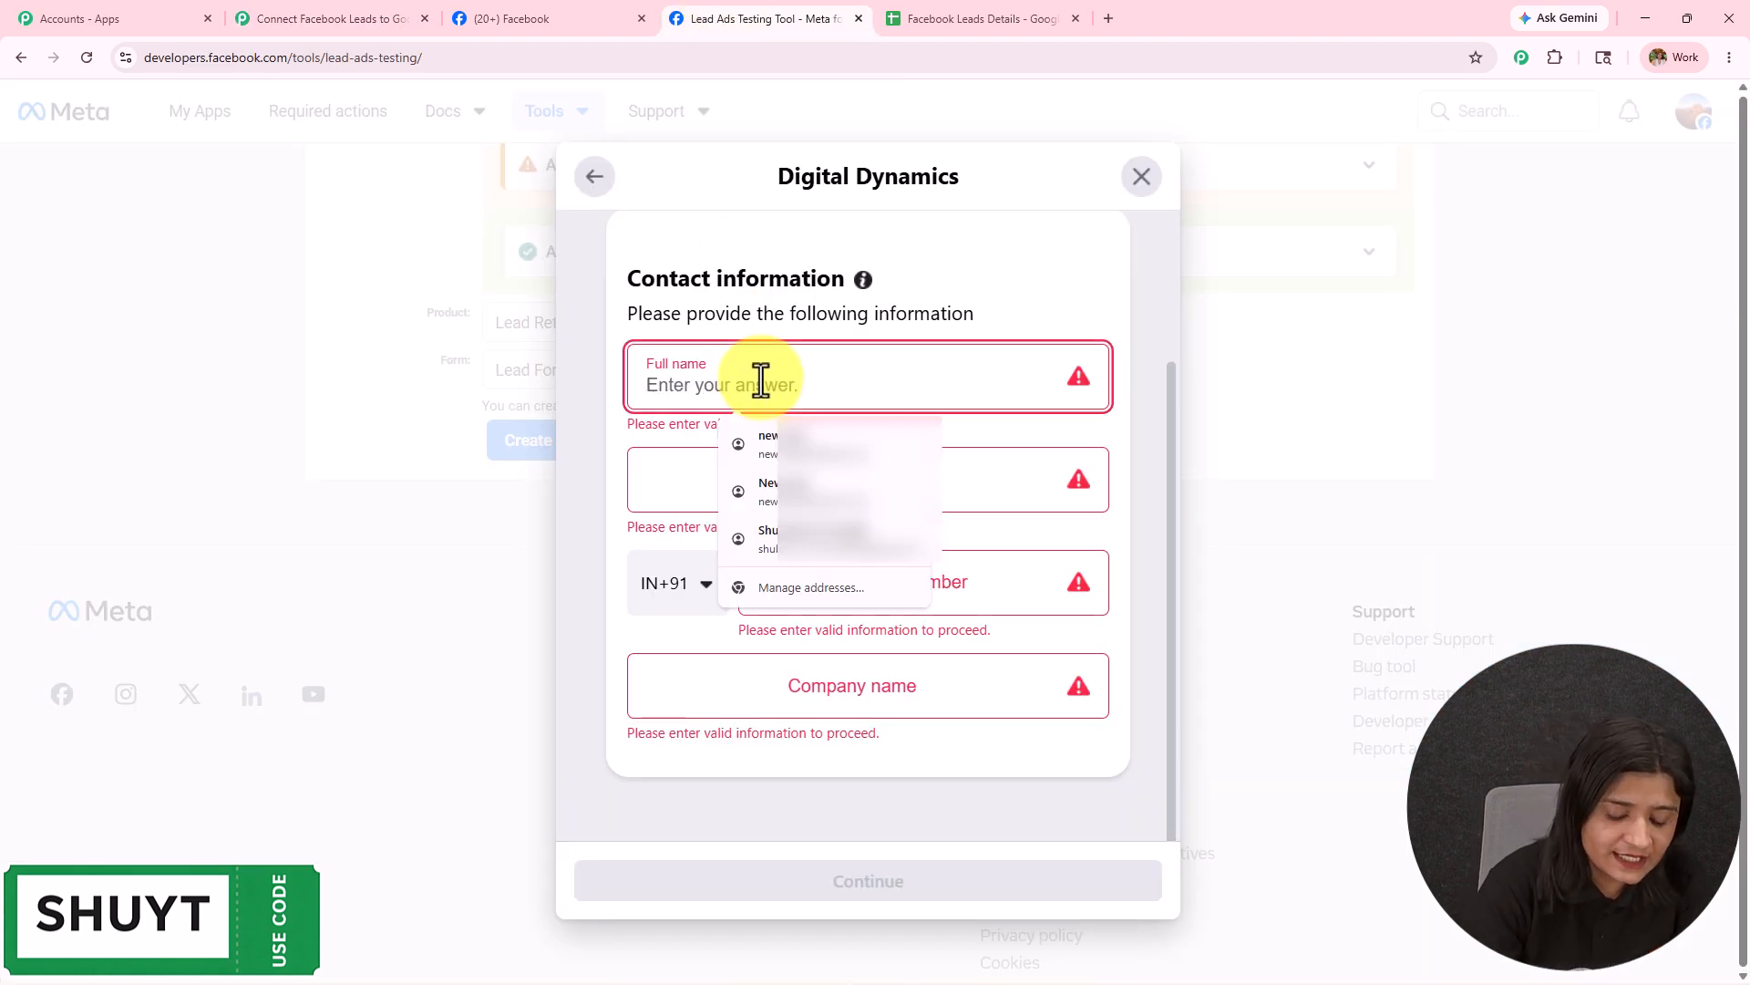
text(New LEad)
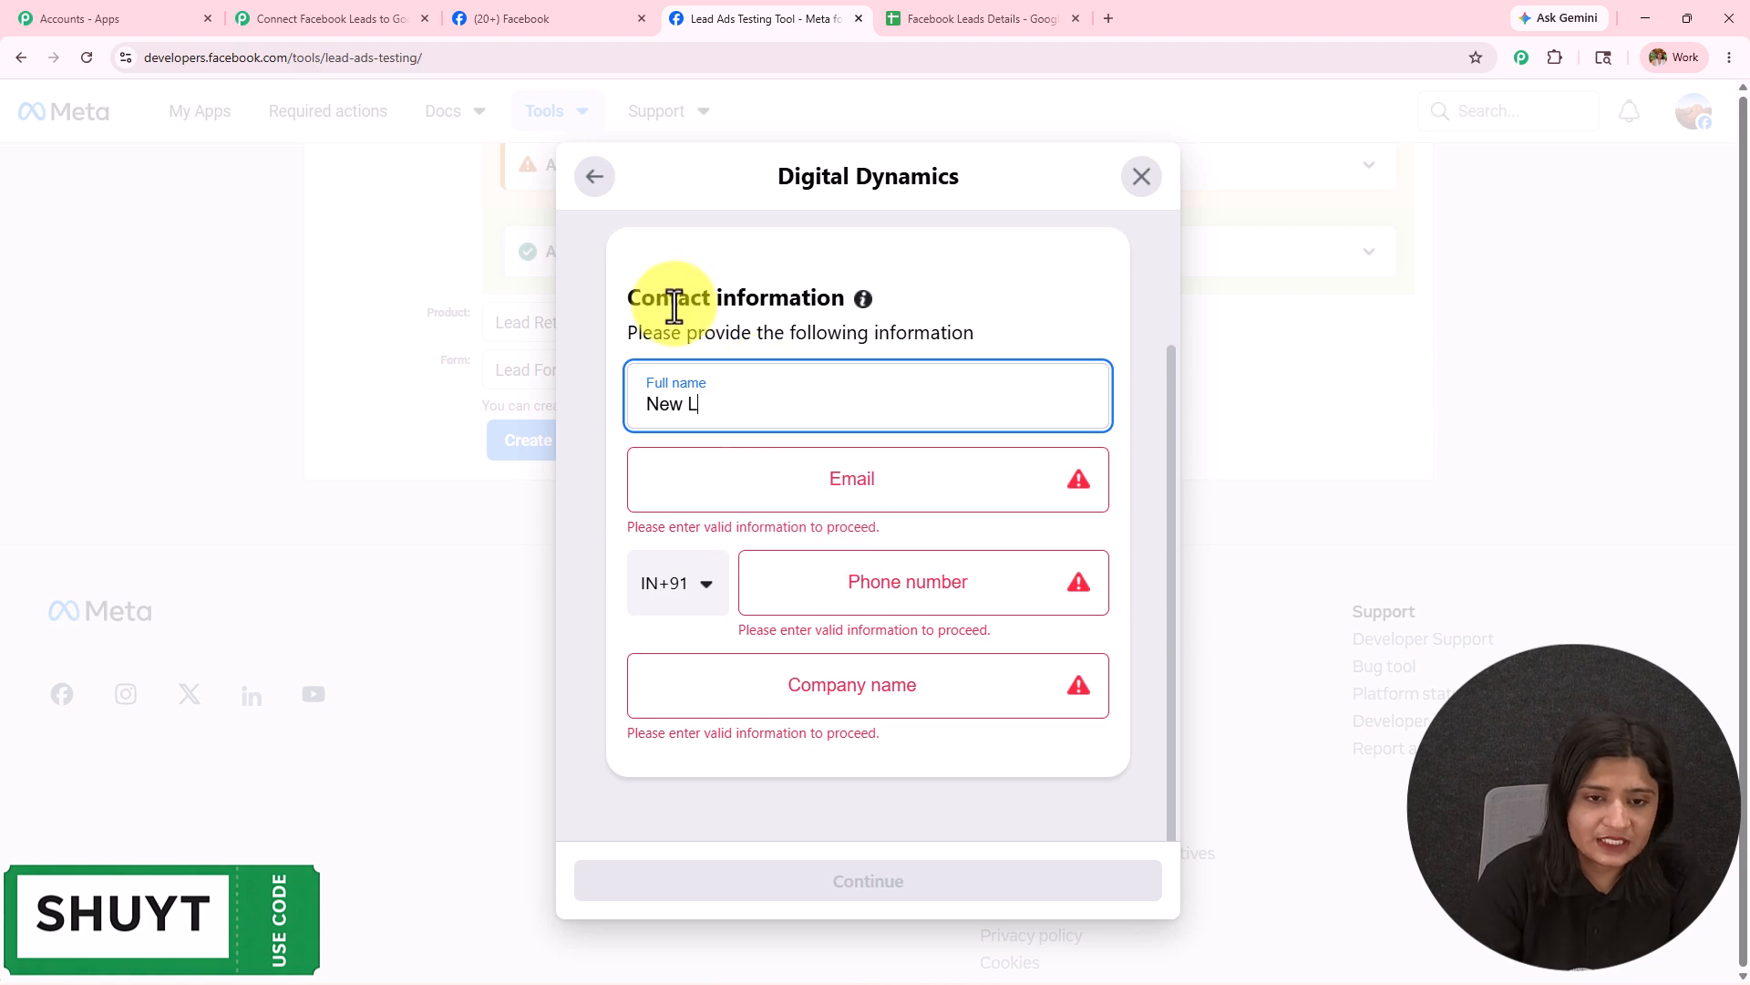
text(ead)
click(885, 472)
click(969, 570)
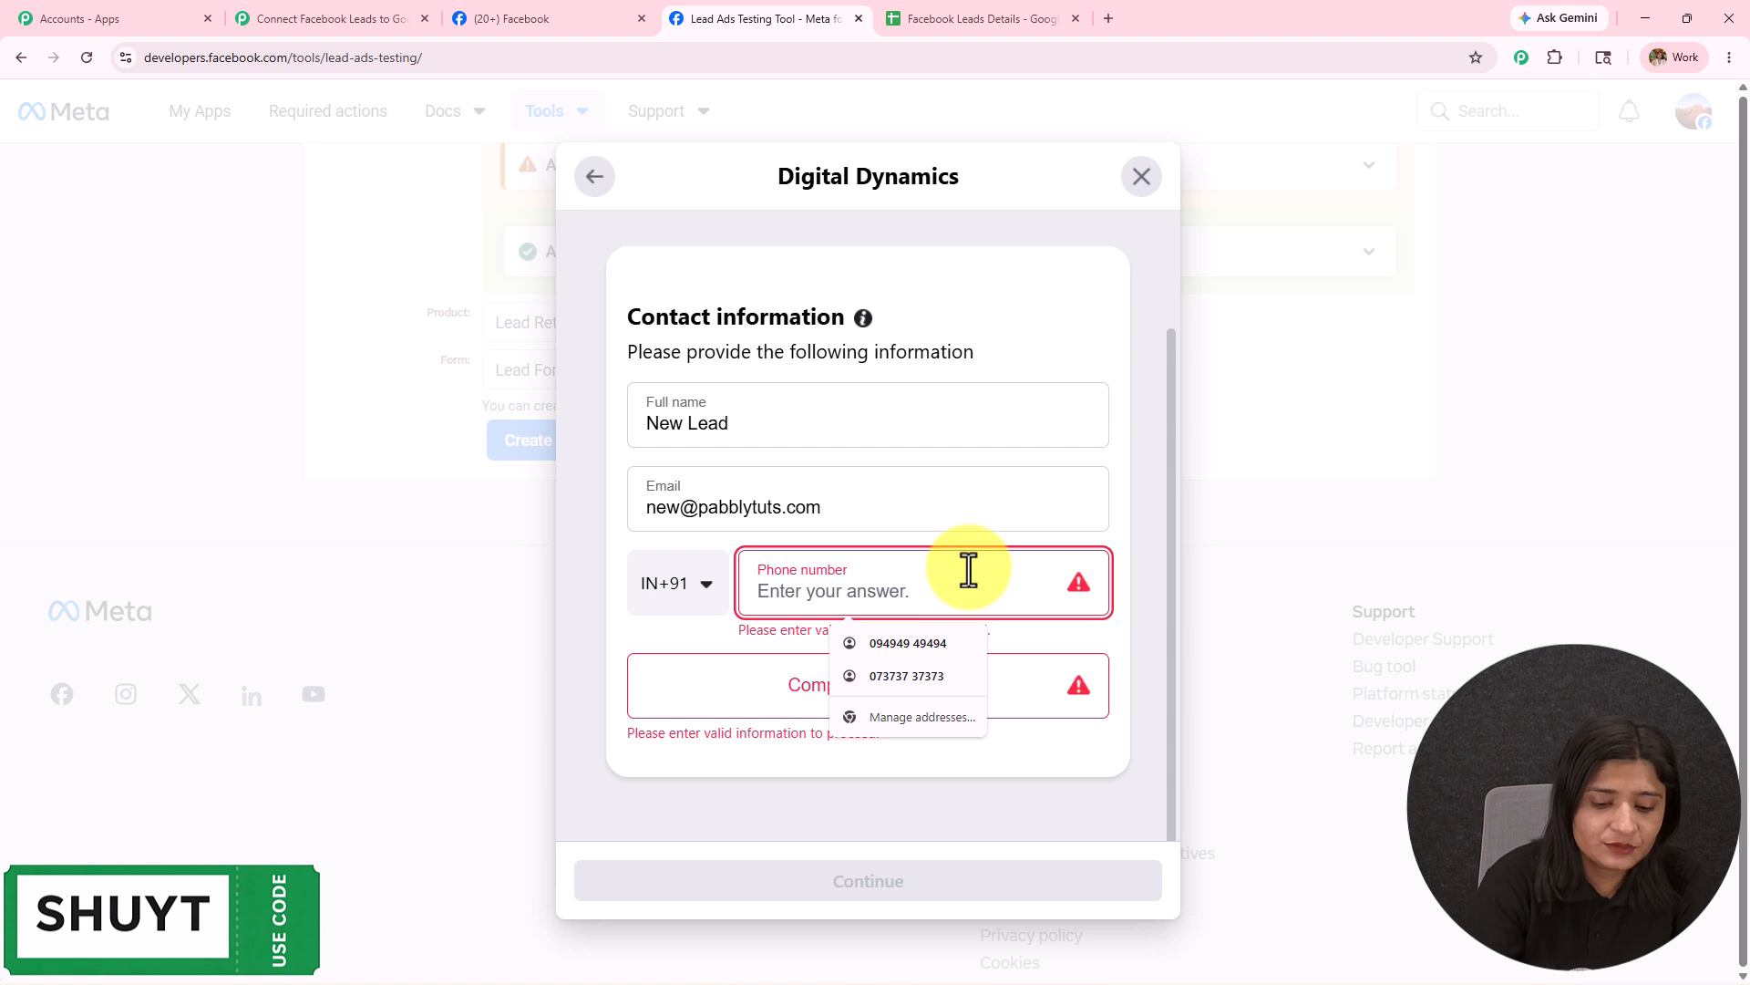
click(890, 692)
text(Pabbly)
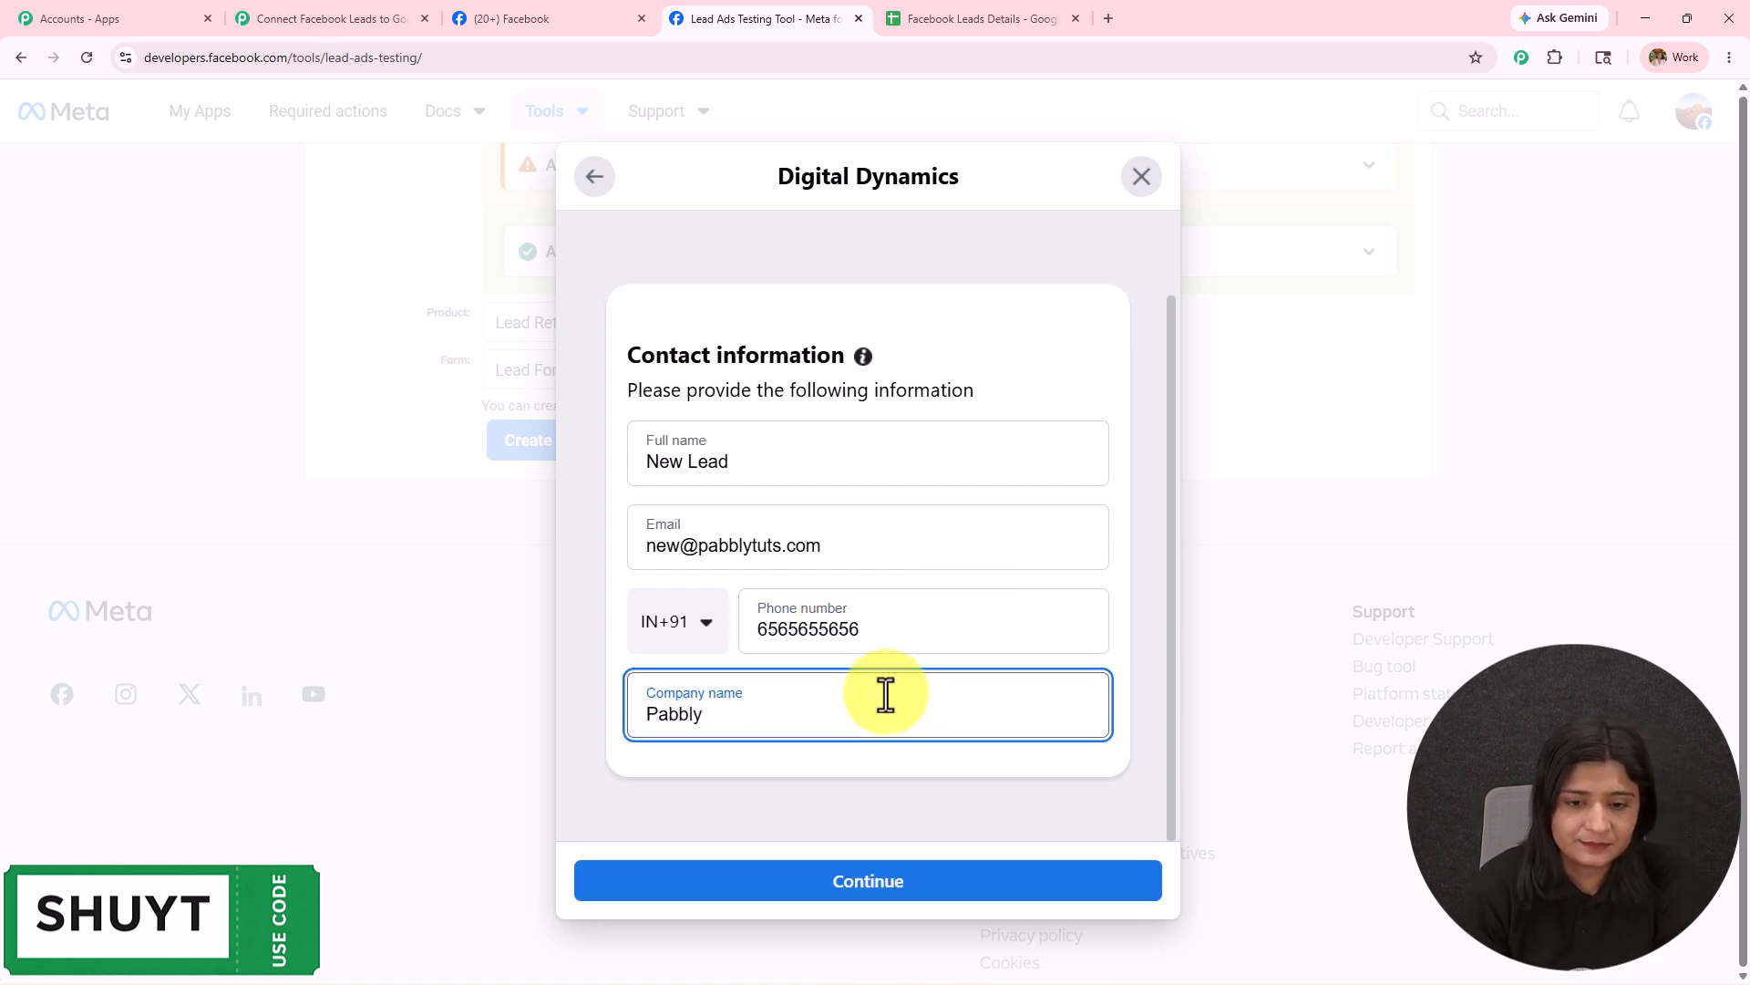
click(828, 889)
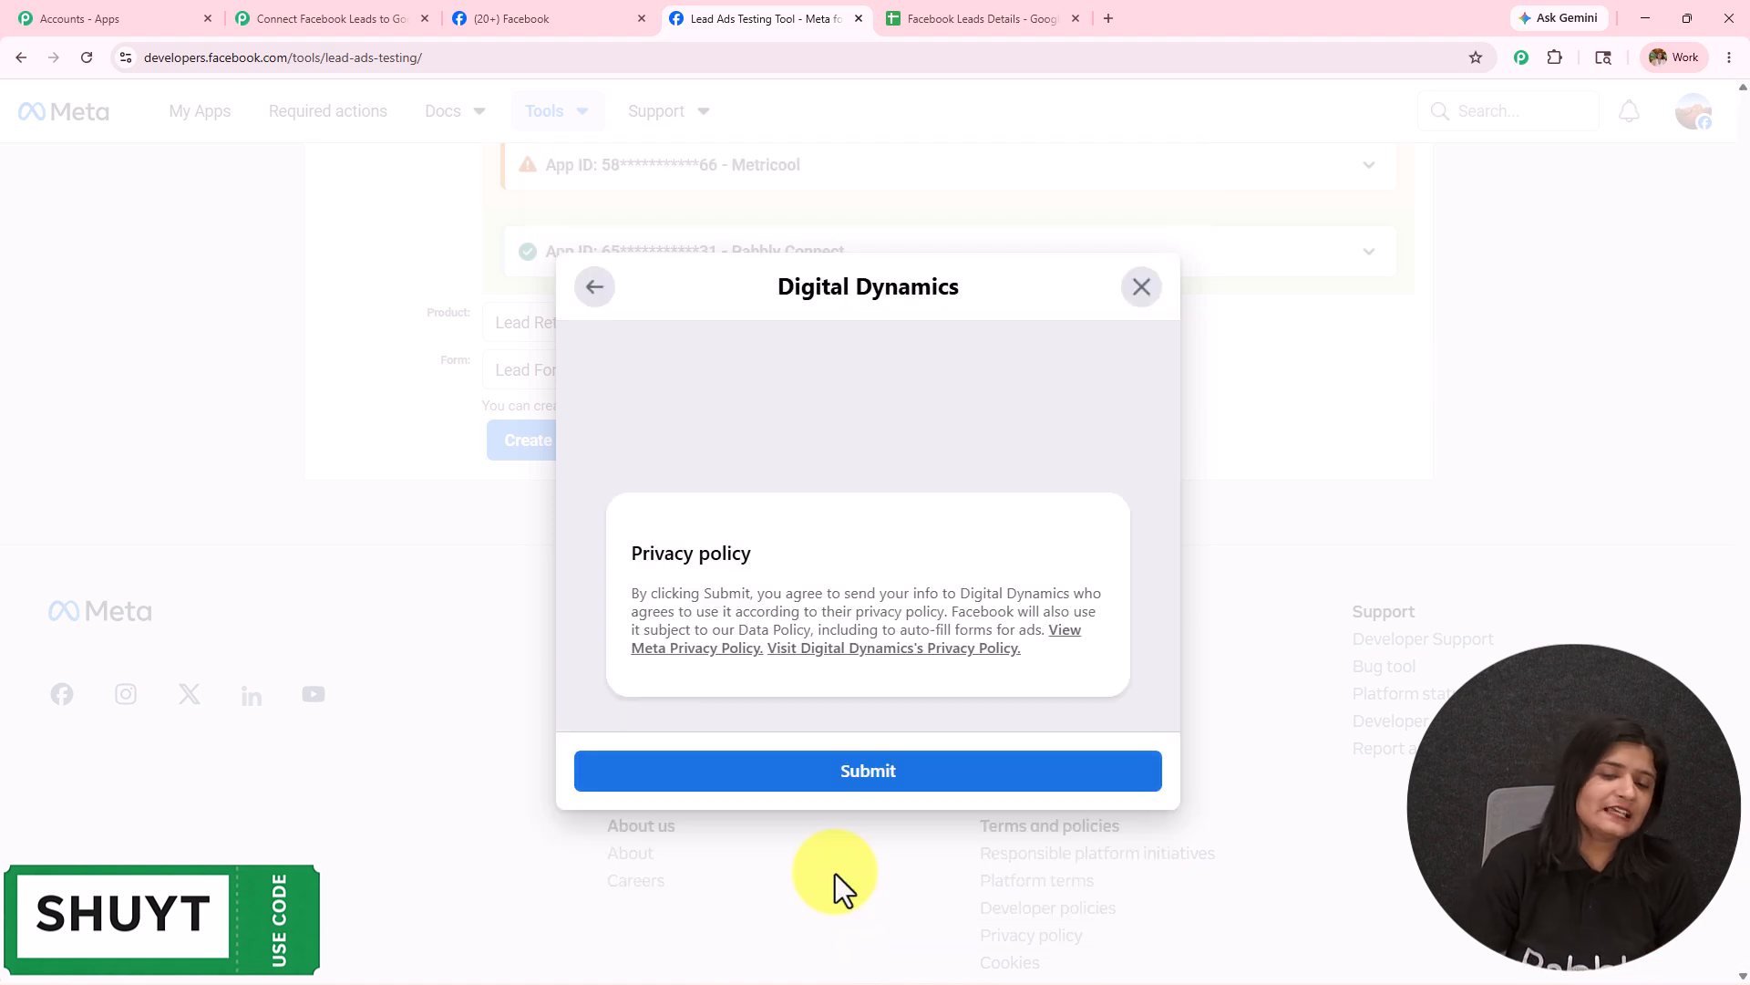
click(863, 782)
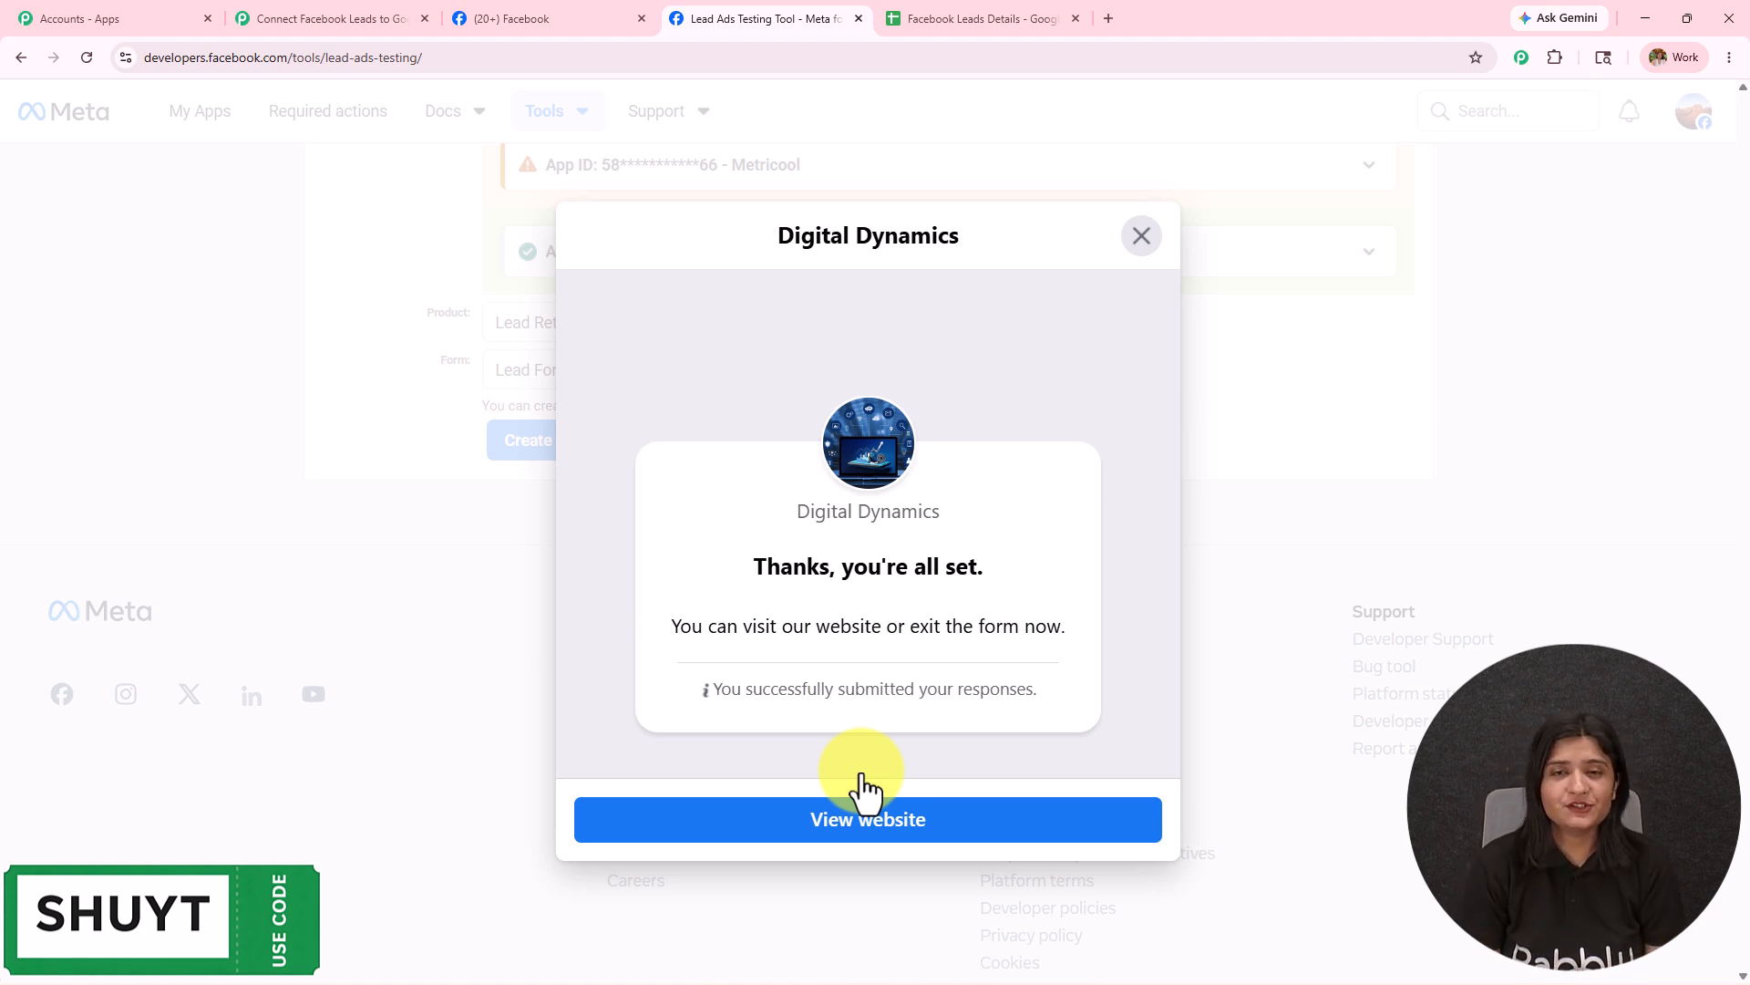
Check the captured full name, e-mail, phone and company values, then close the trigger panel.
click(301, 16)
scroll(1239, 852, down, 7)
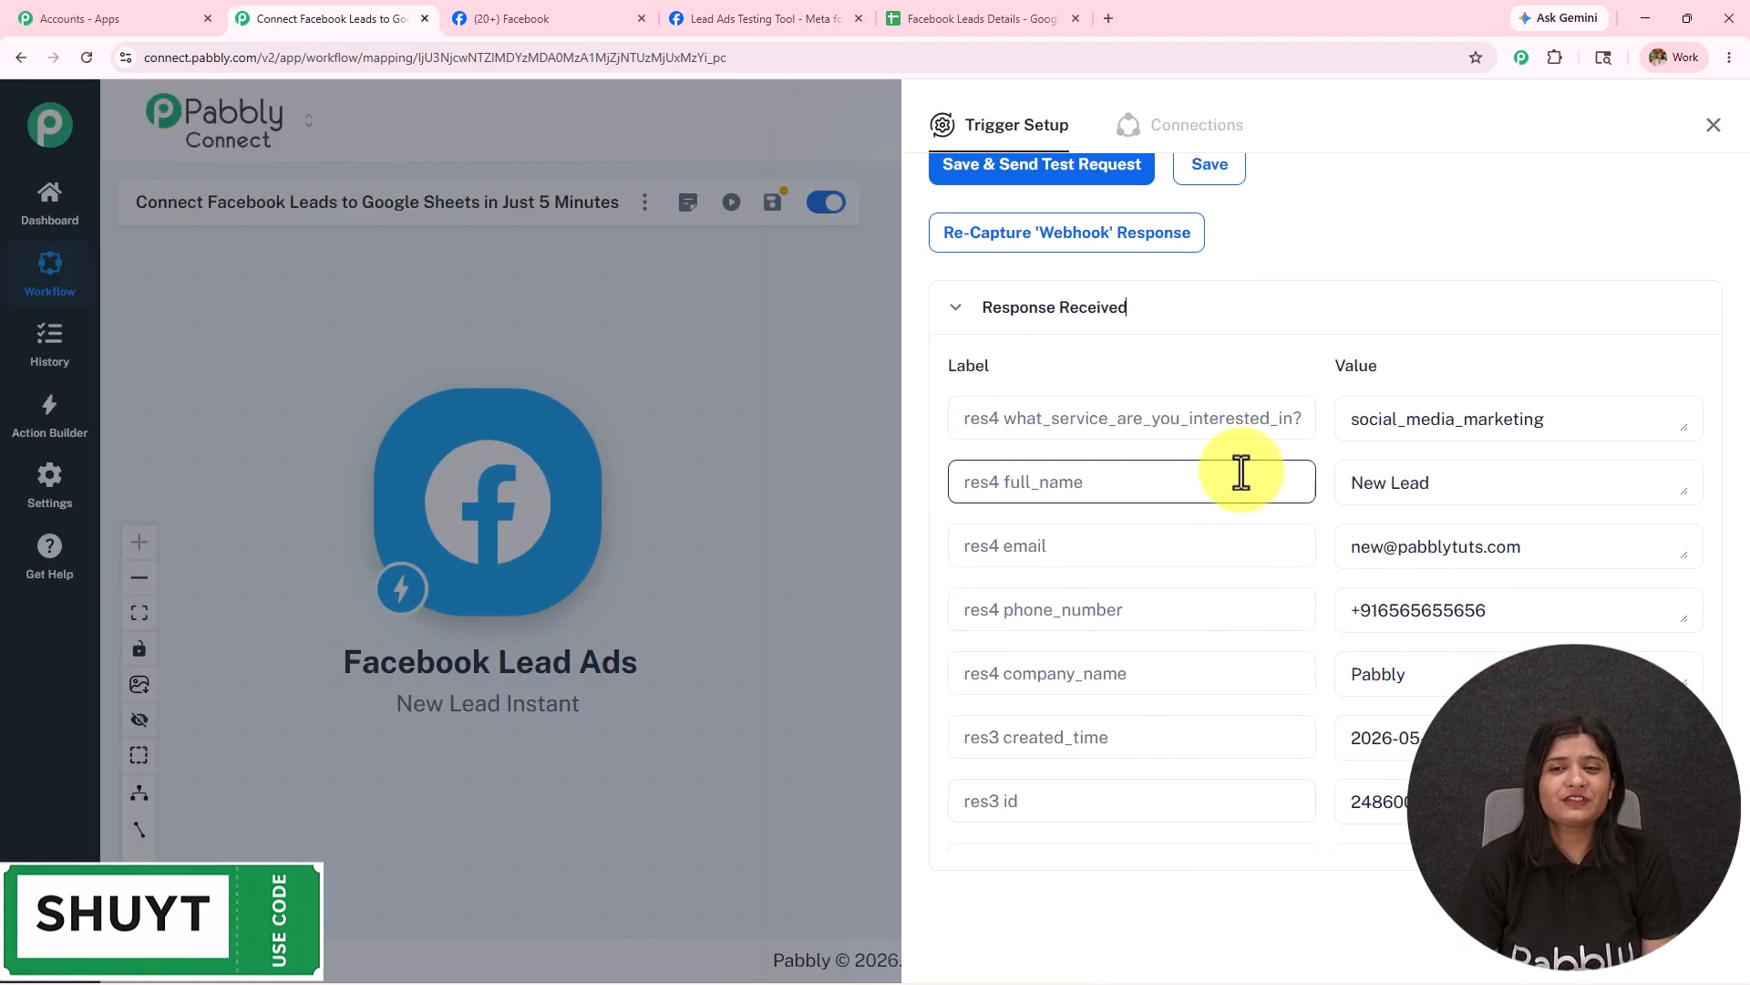
scroll(1239, 473, up, 2)
drag(1614, 602, 1317, 512)
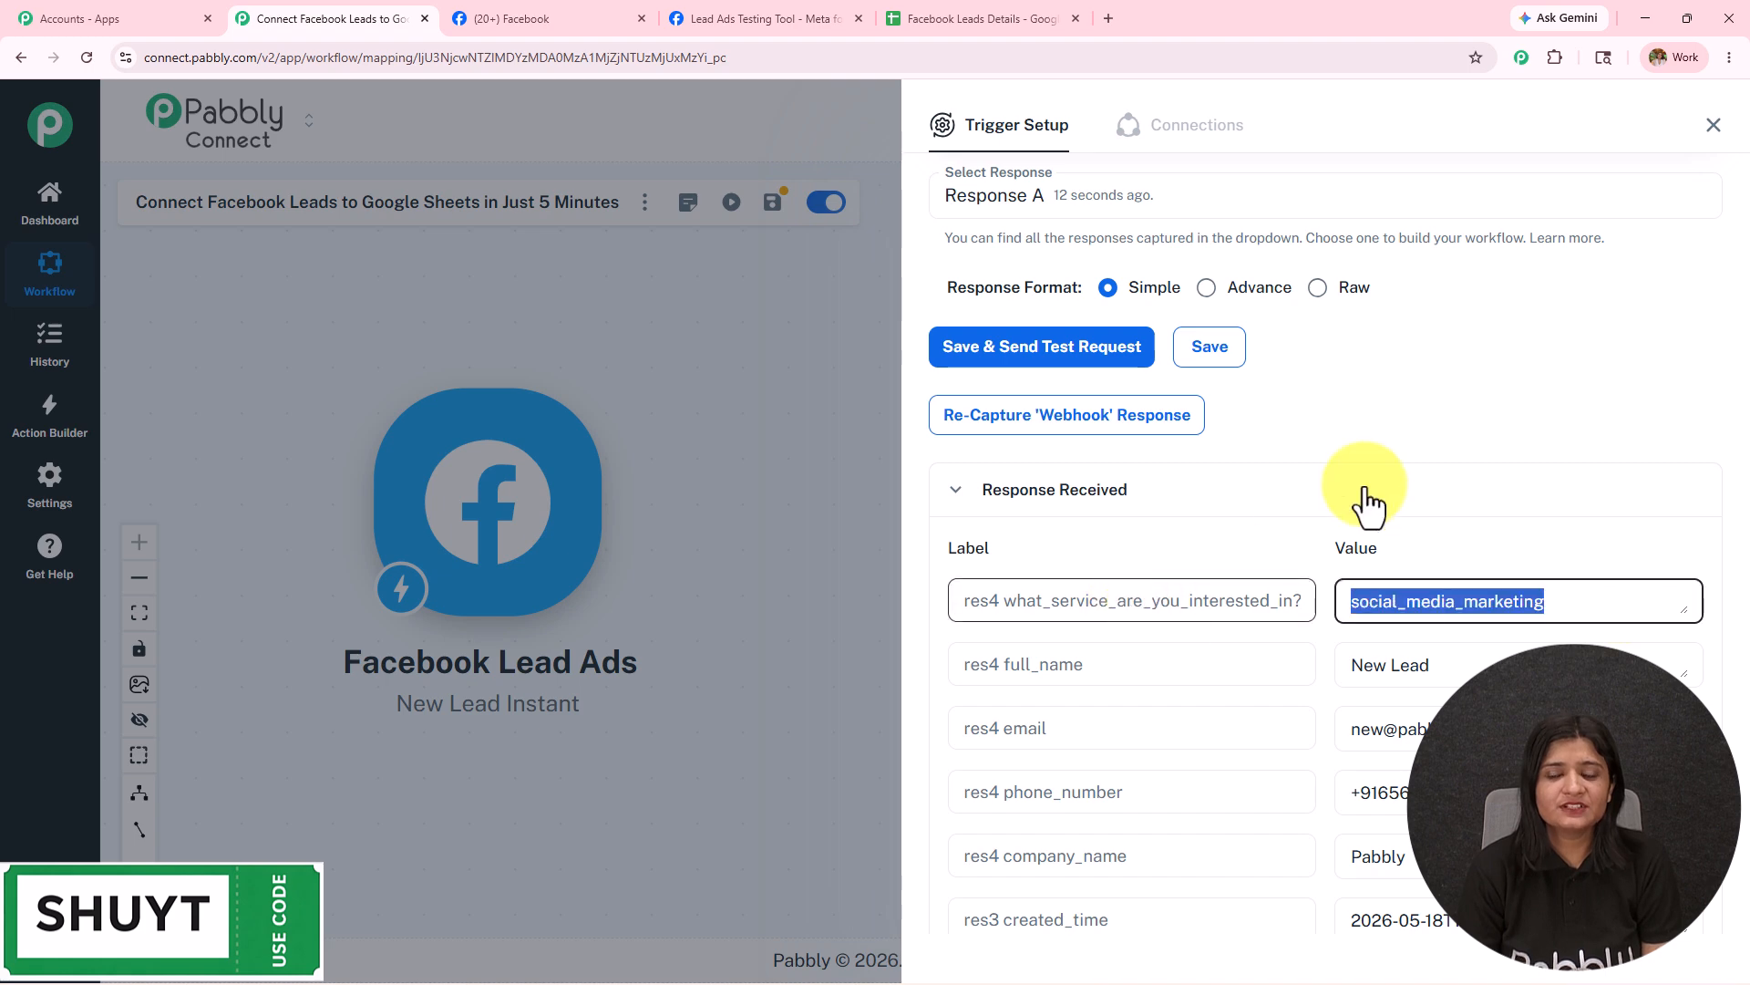
scroll(1316, 512, down, 2)
triple_click(1474, 481)
drag(1553, 554, 1207, 554)
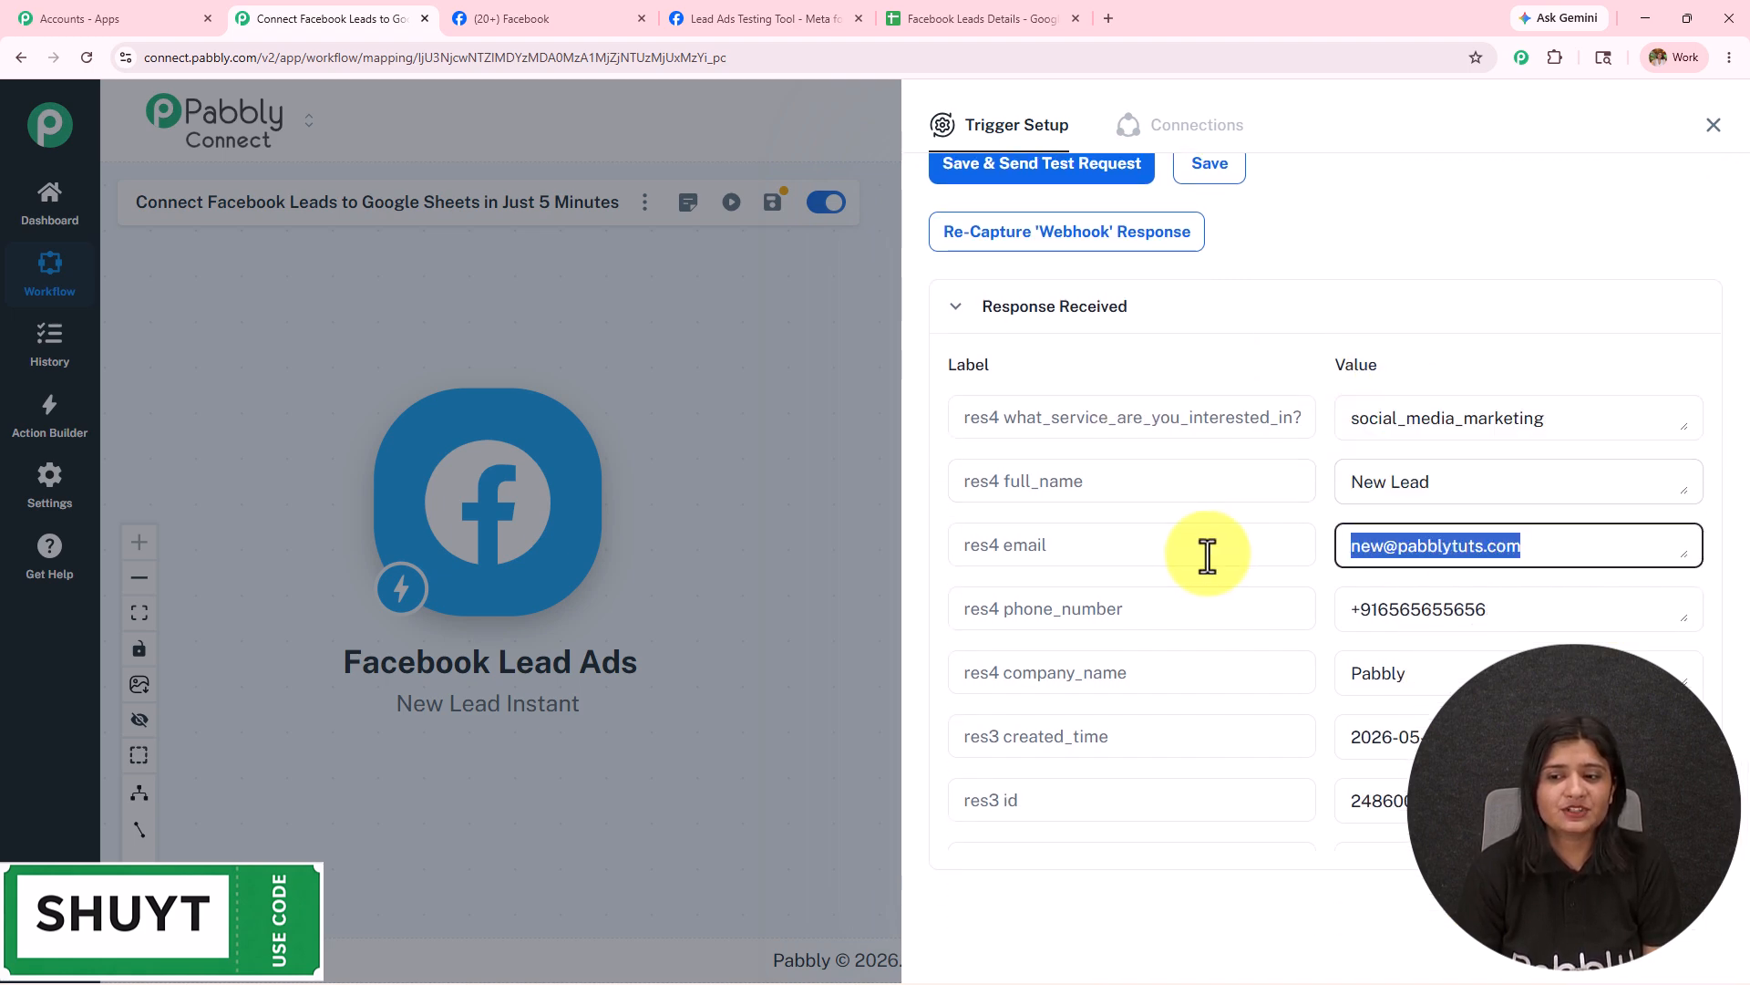
triple_click(1509, 610)
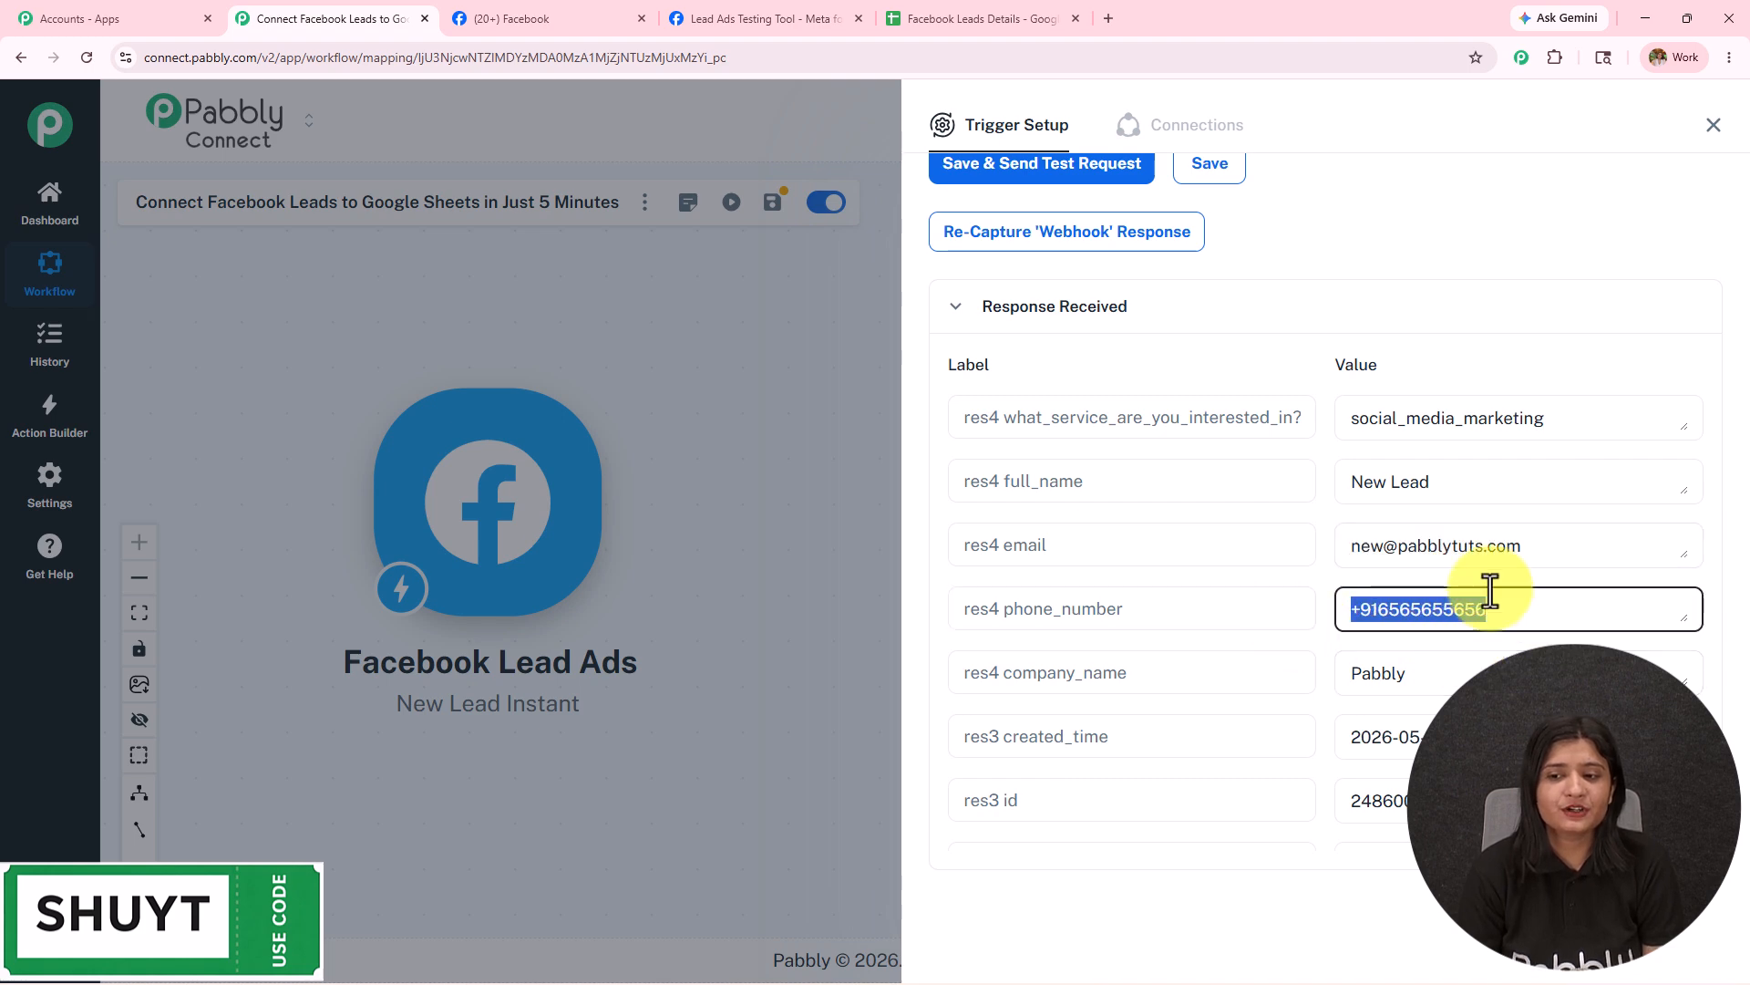
drag(1450, 676, 1183, 684)
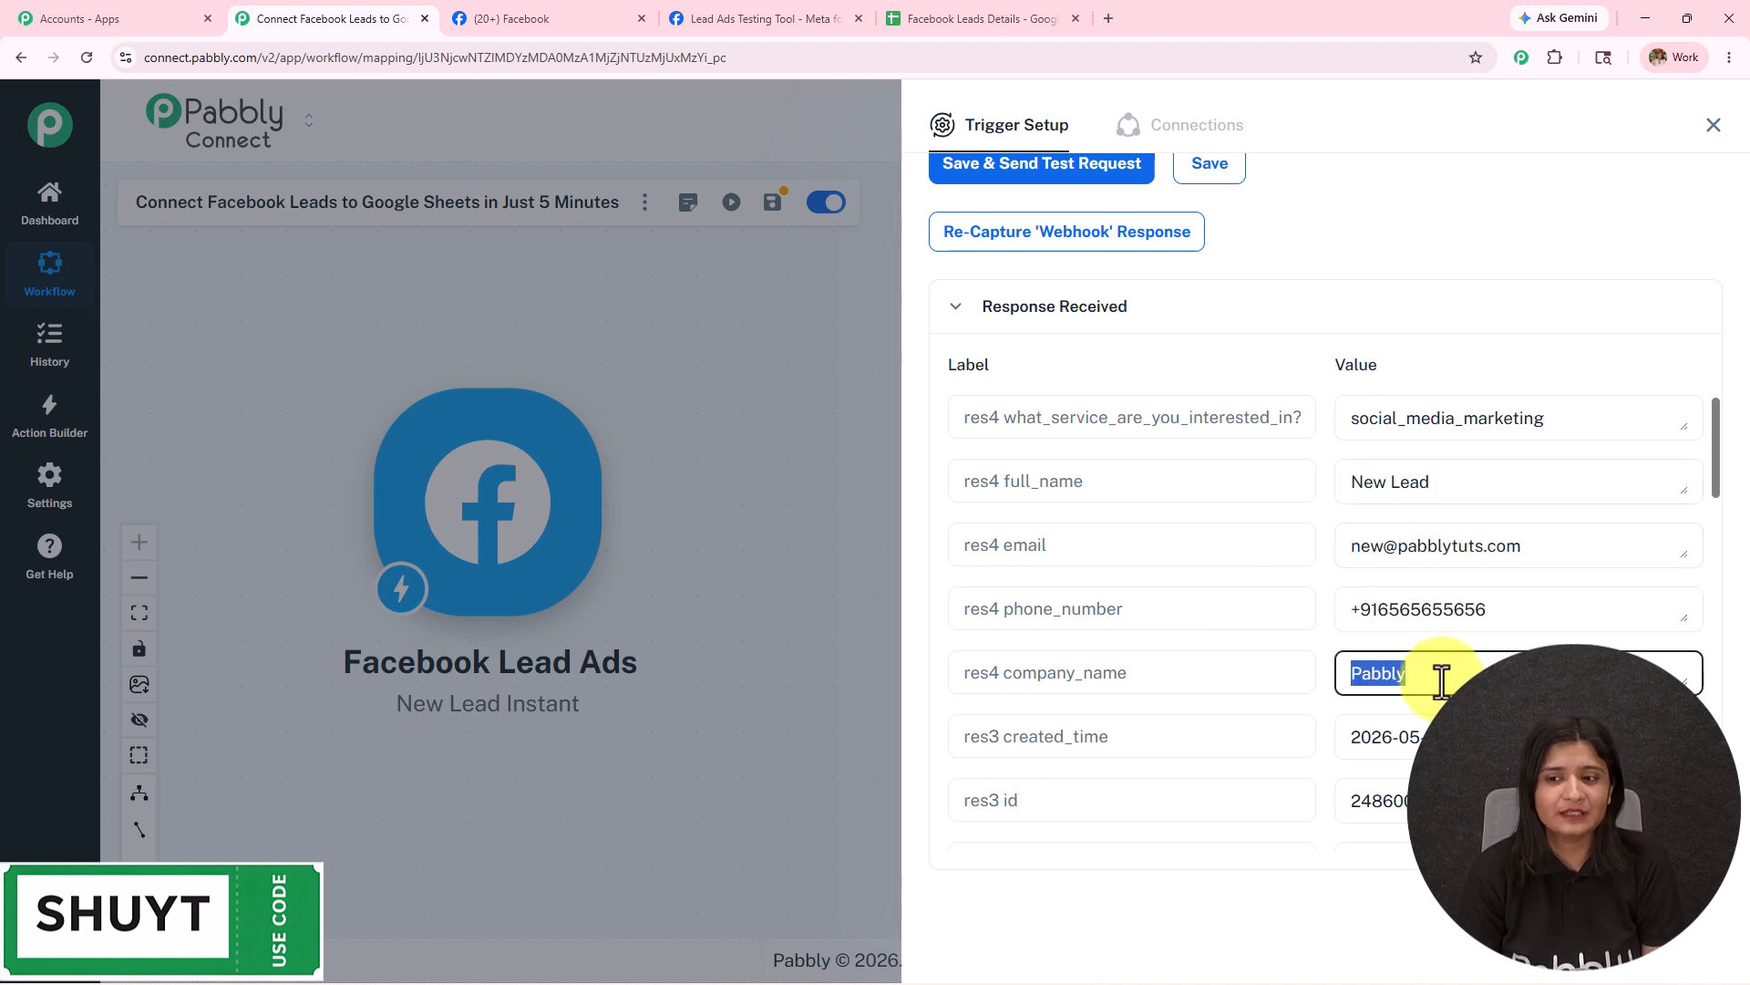
click(1714, 125)
click(938, 461)
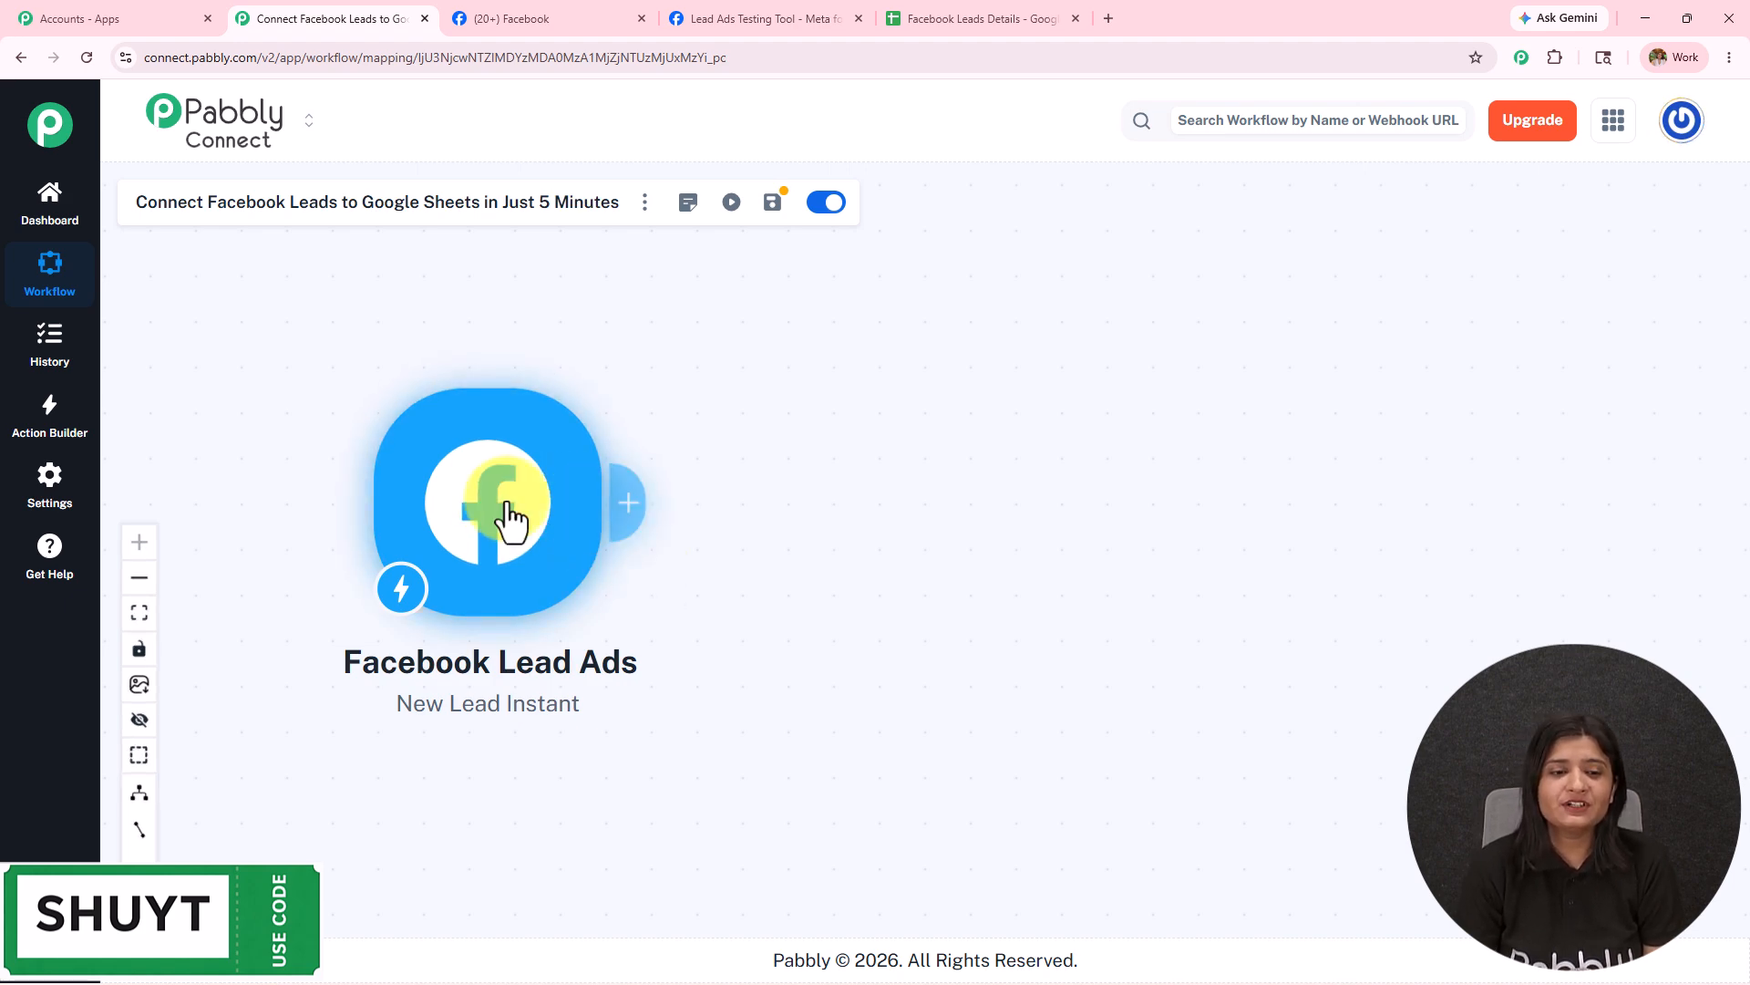
Add a Google Sheets action with the Add New Row event after the trigger.
click(627, 527)
click(964, 237)
text(Sheets)
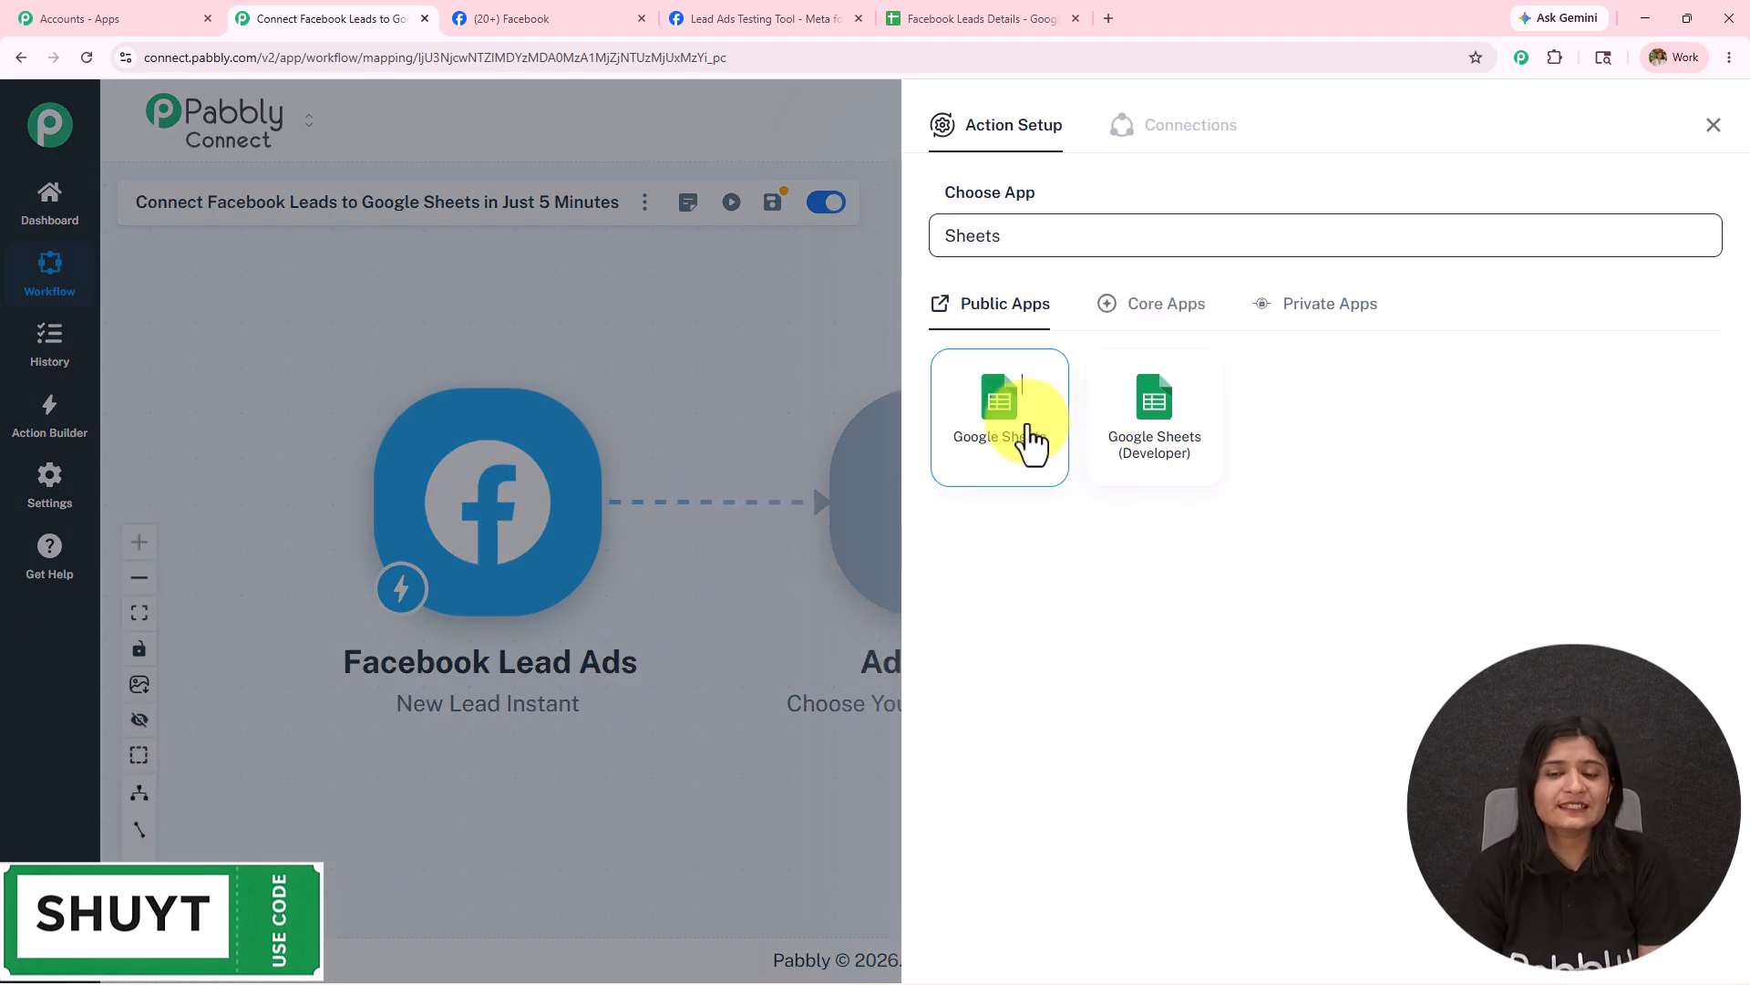
click(1035, 441)
click(1025, 407)
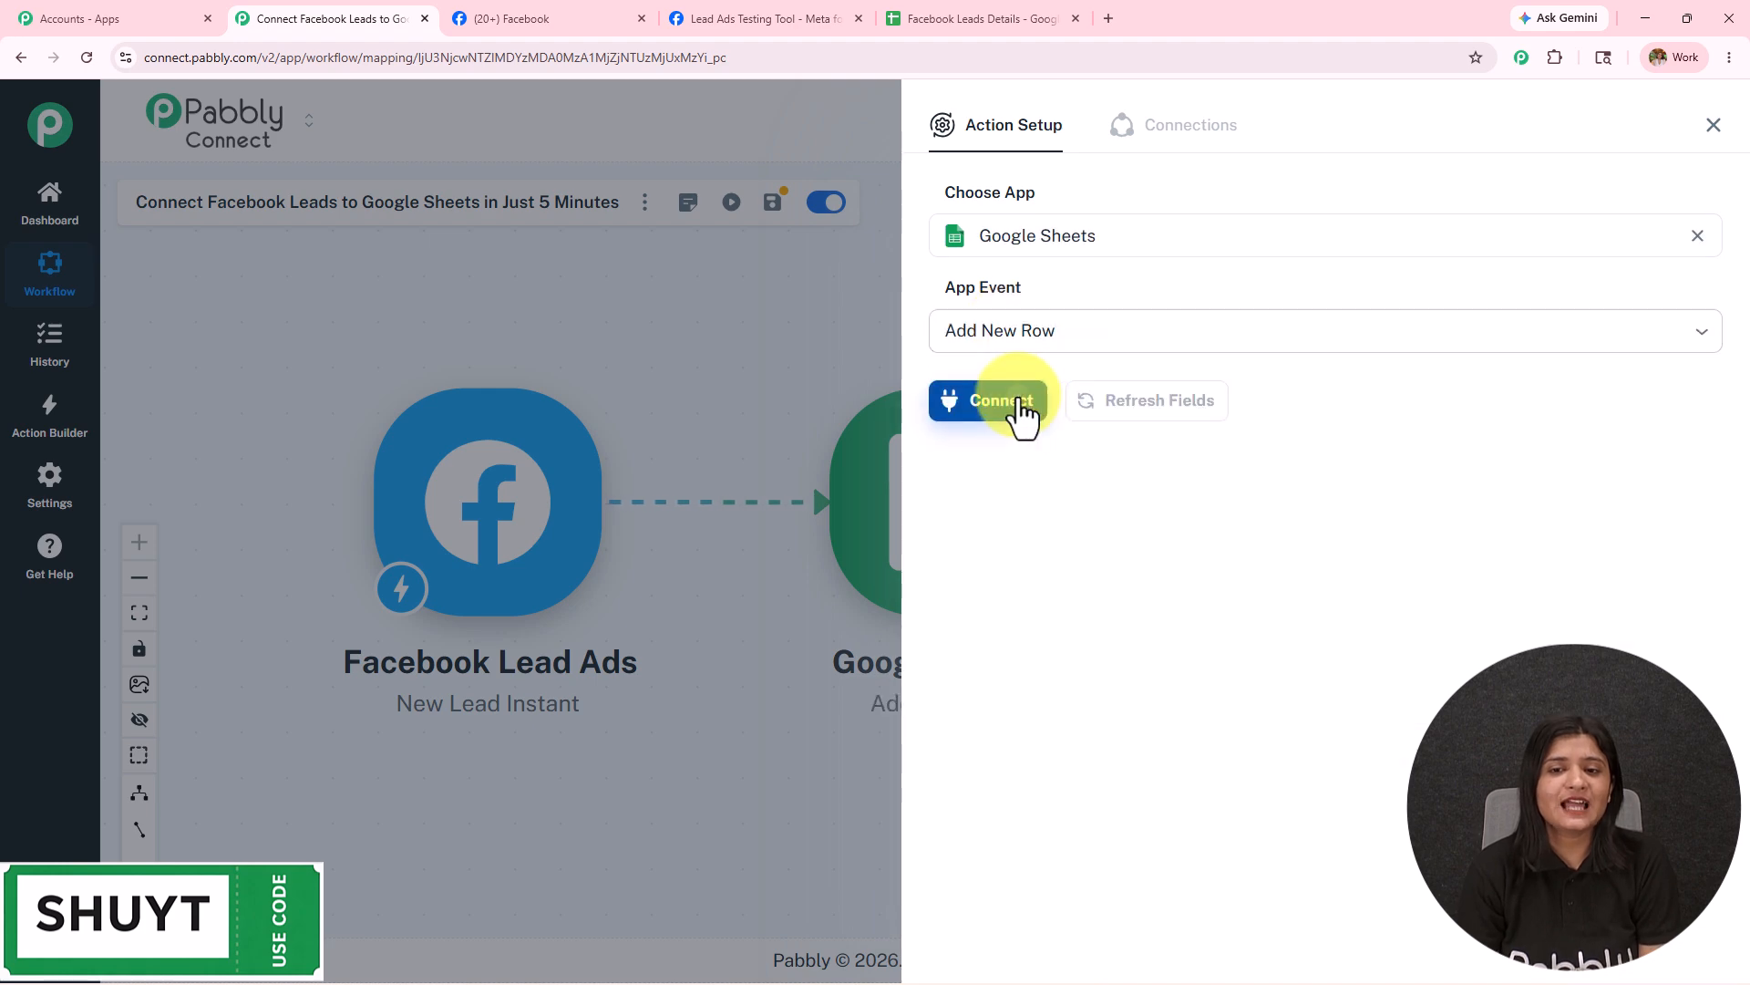
Connect a new Google Sheets account by signing in with Google and allowing access.
click(1019, 412)
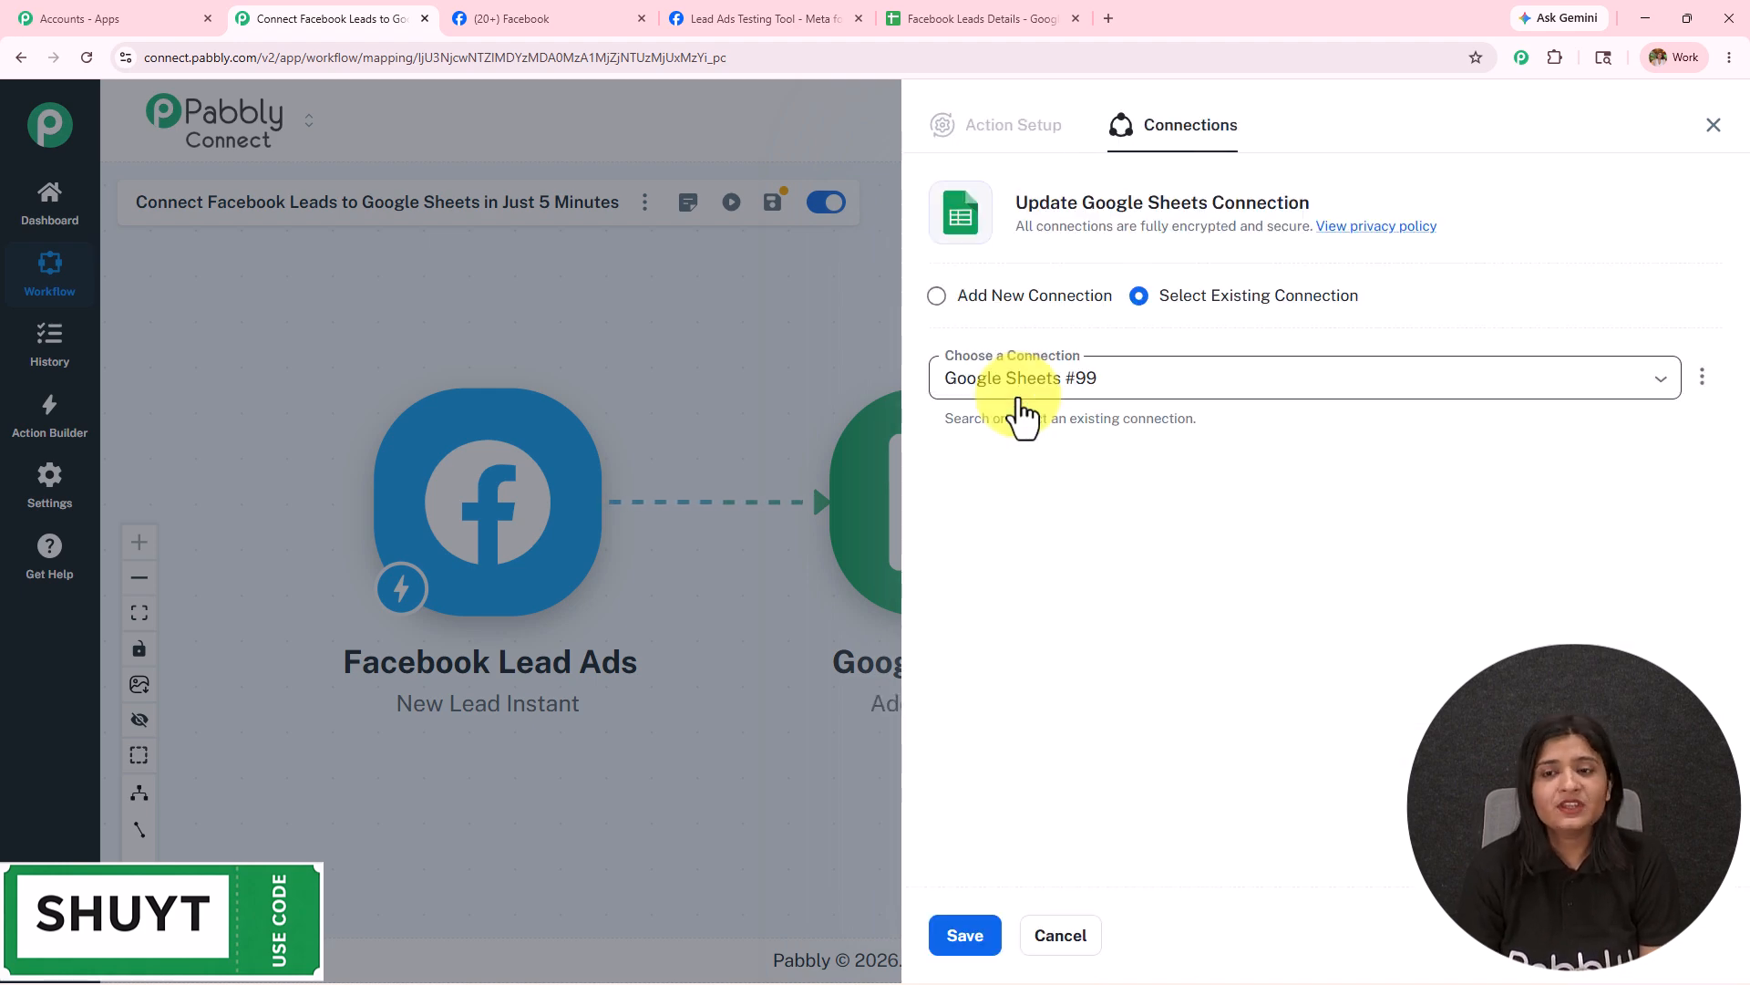
click(996, 304)
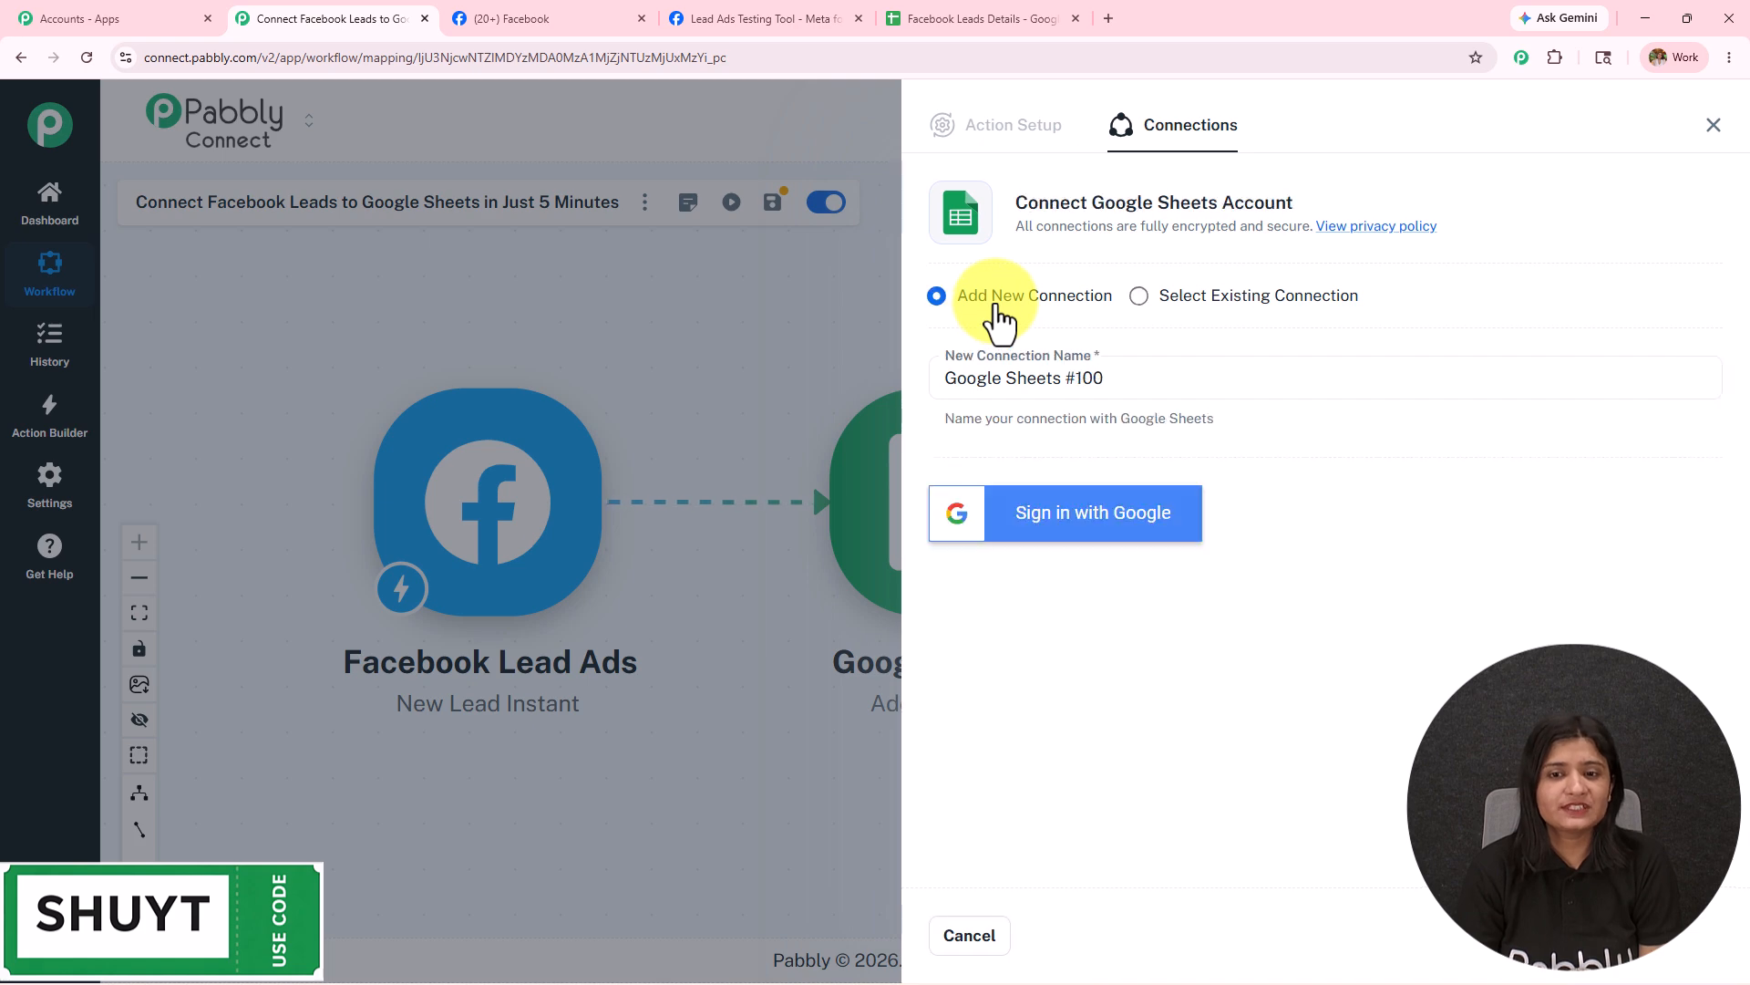
click(1021, 512)
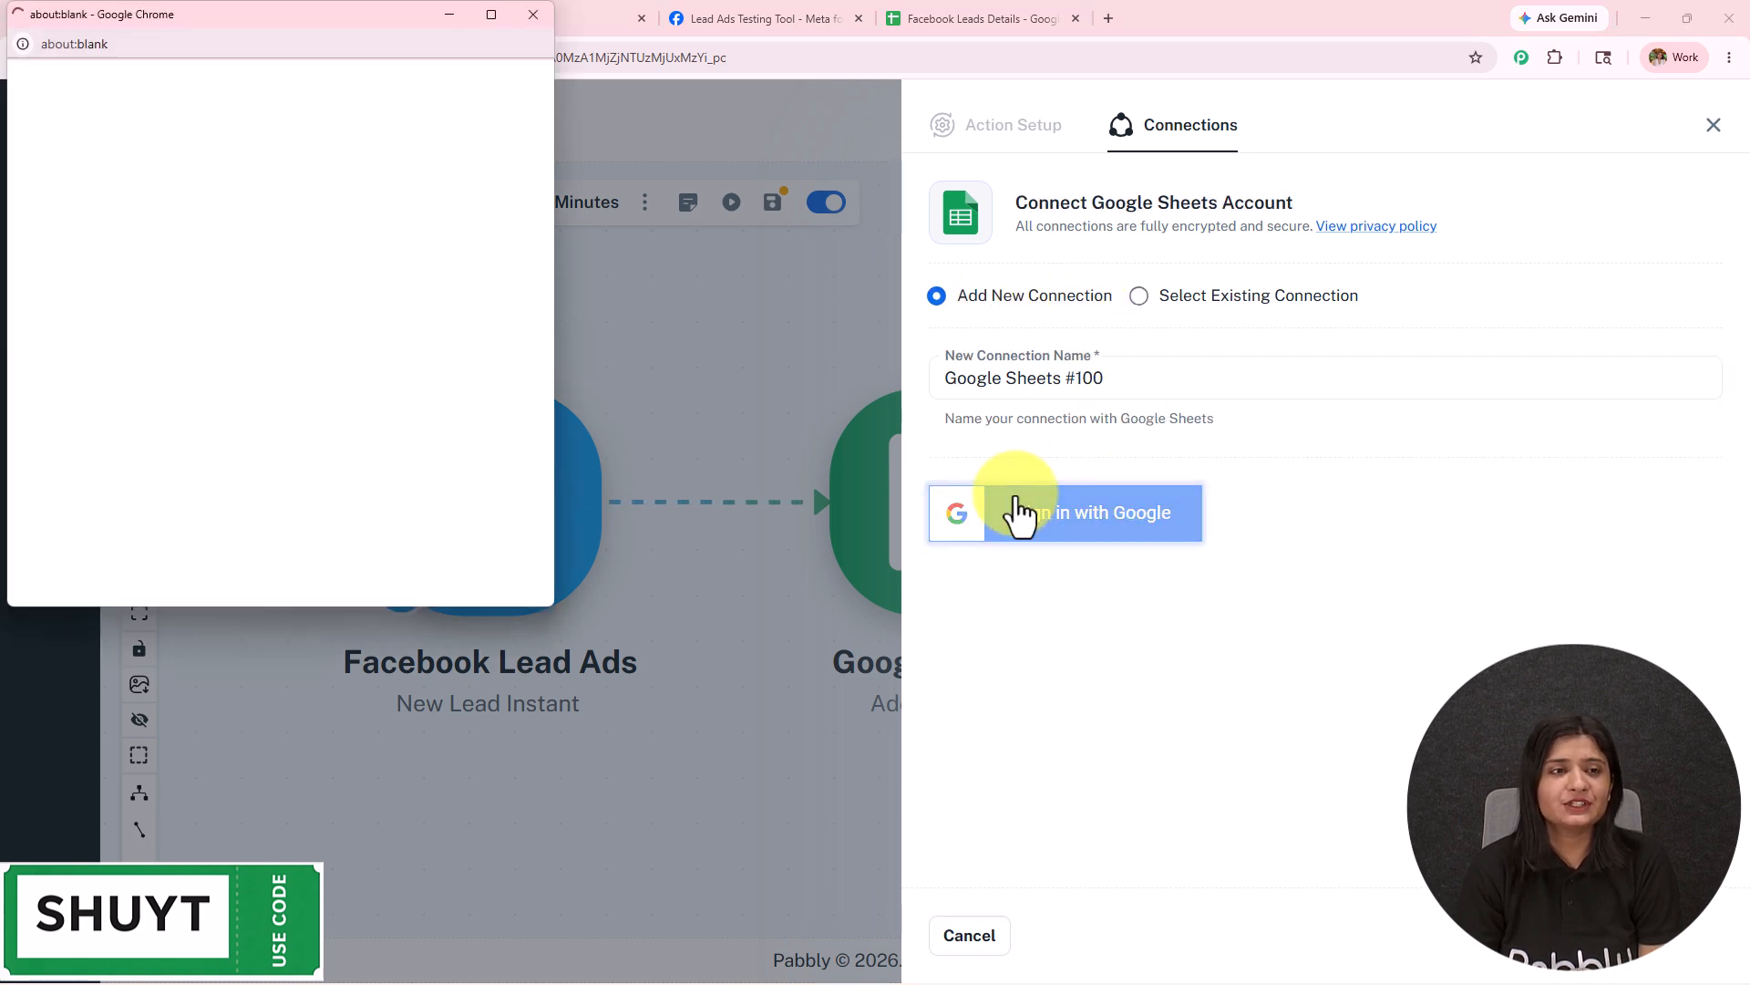
click(350, 426)
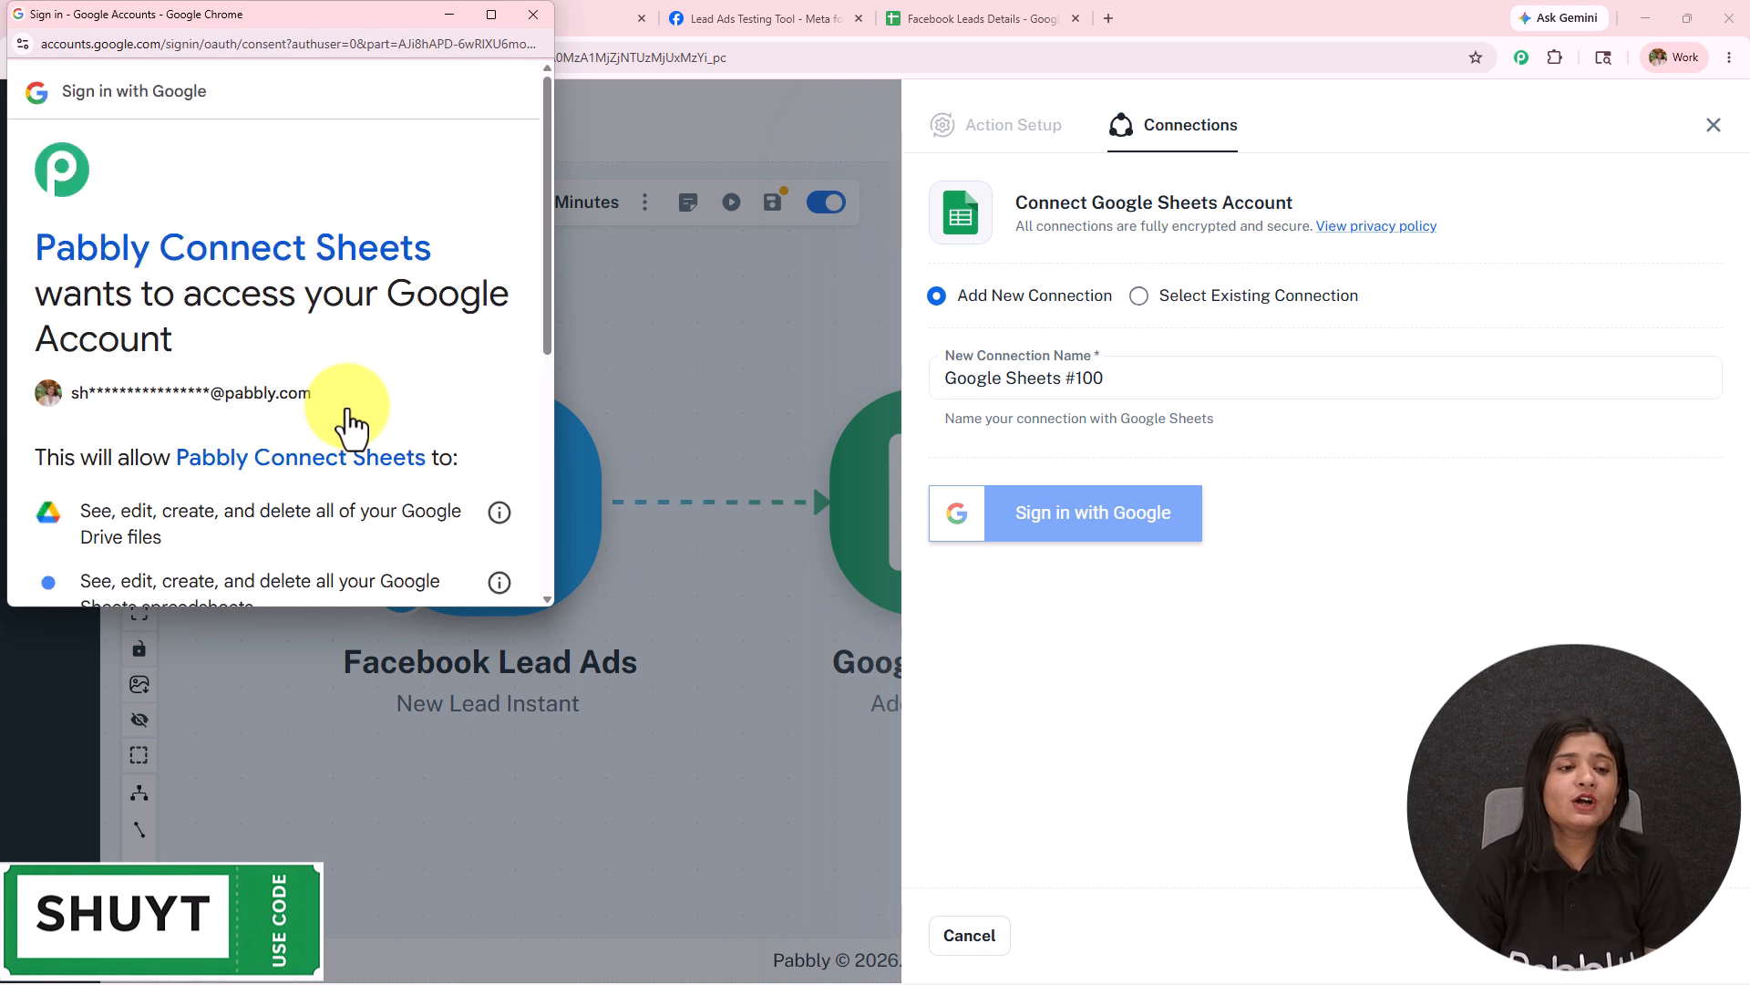
scroll(348, 409, down, 5)
click(421, 488)
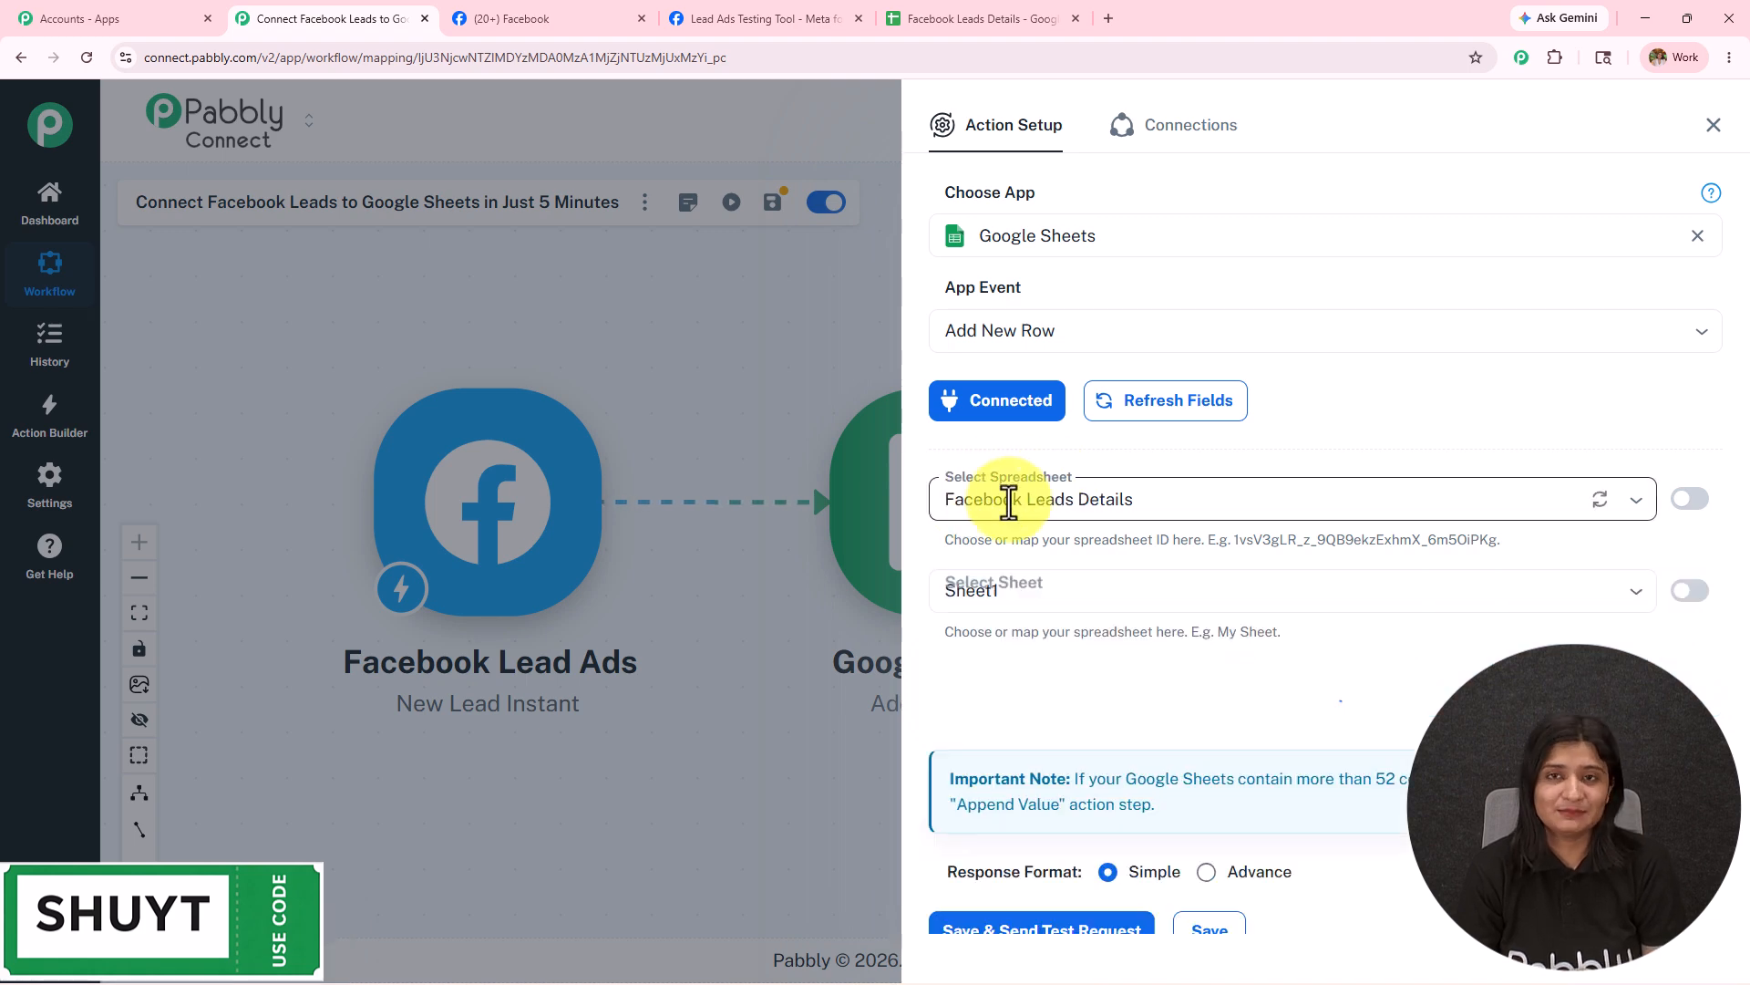
click(1001, 26)
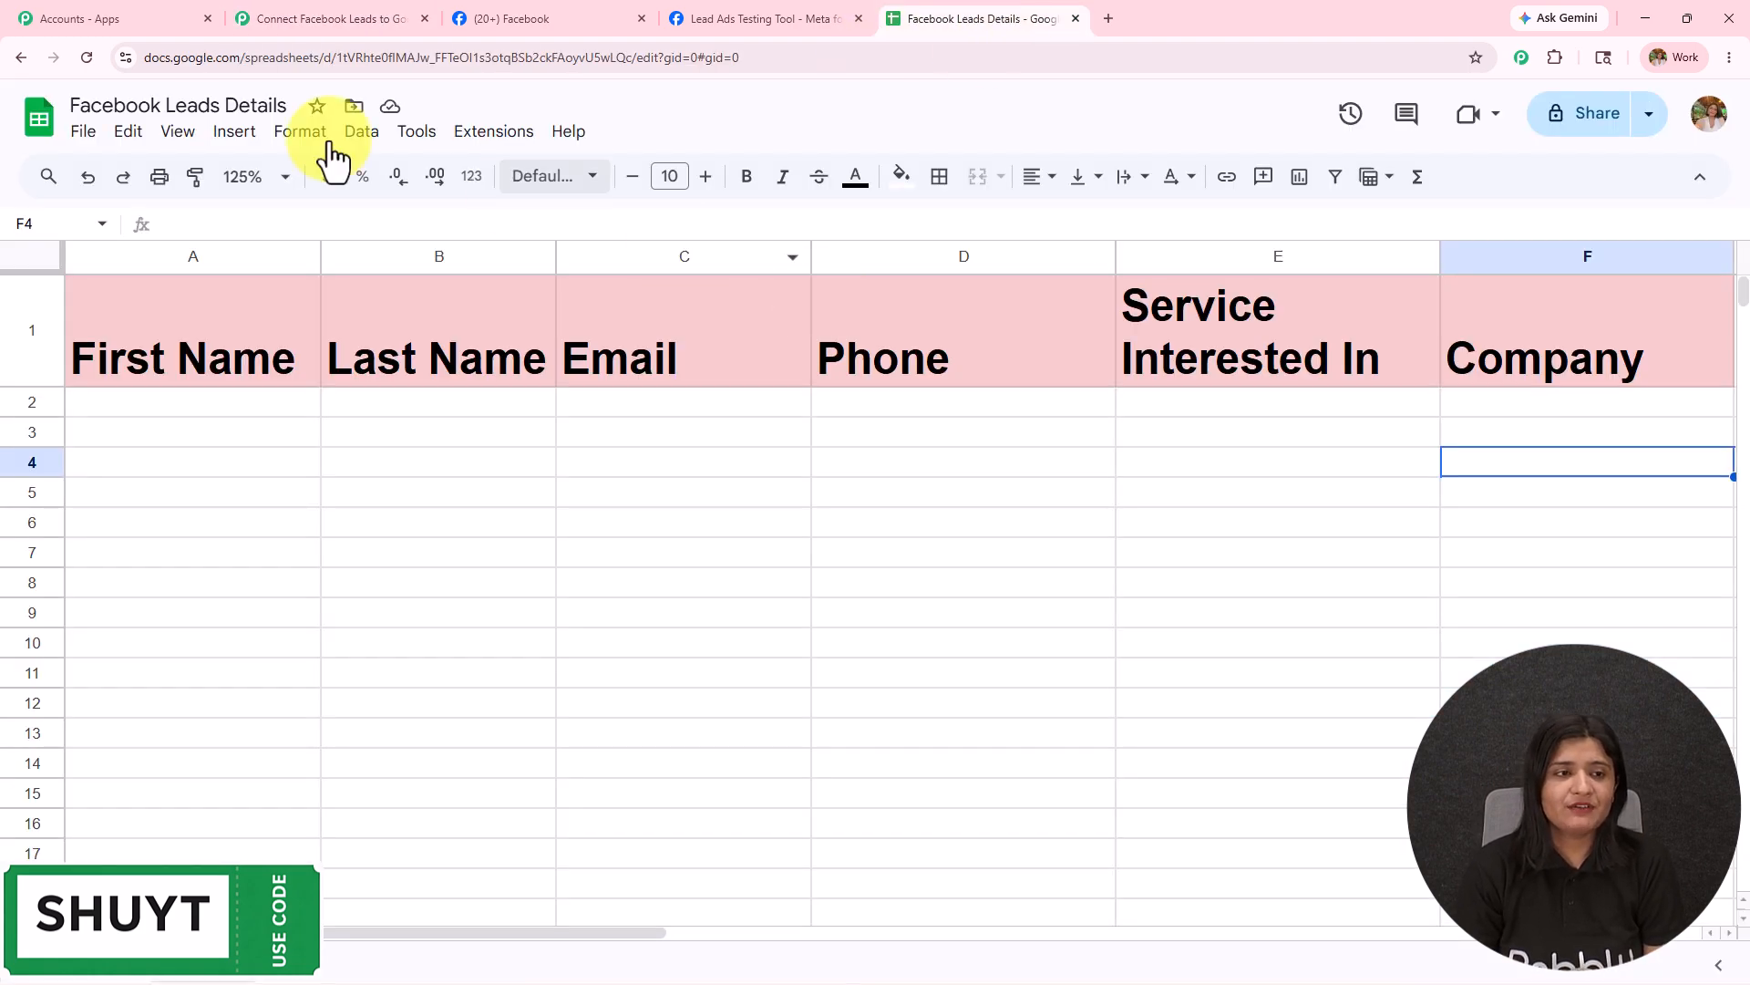
Choose the Facebook Leads Details spreadsheet and check its column headers in the sheet.
click(292, 23)
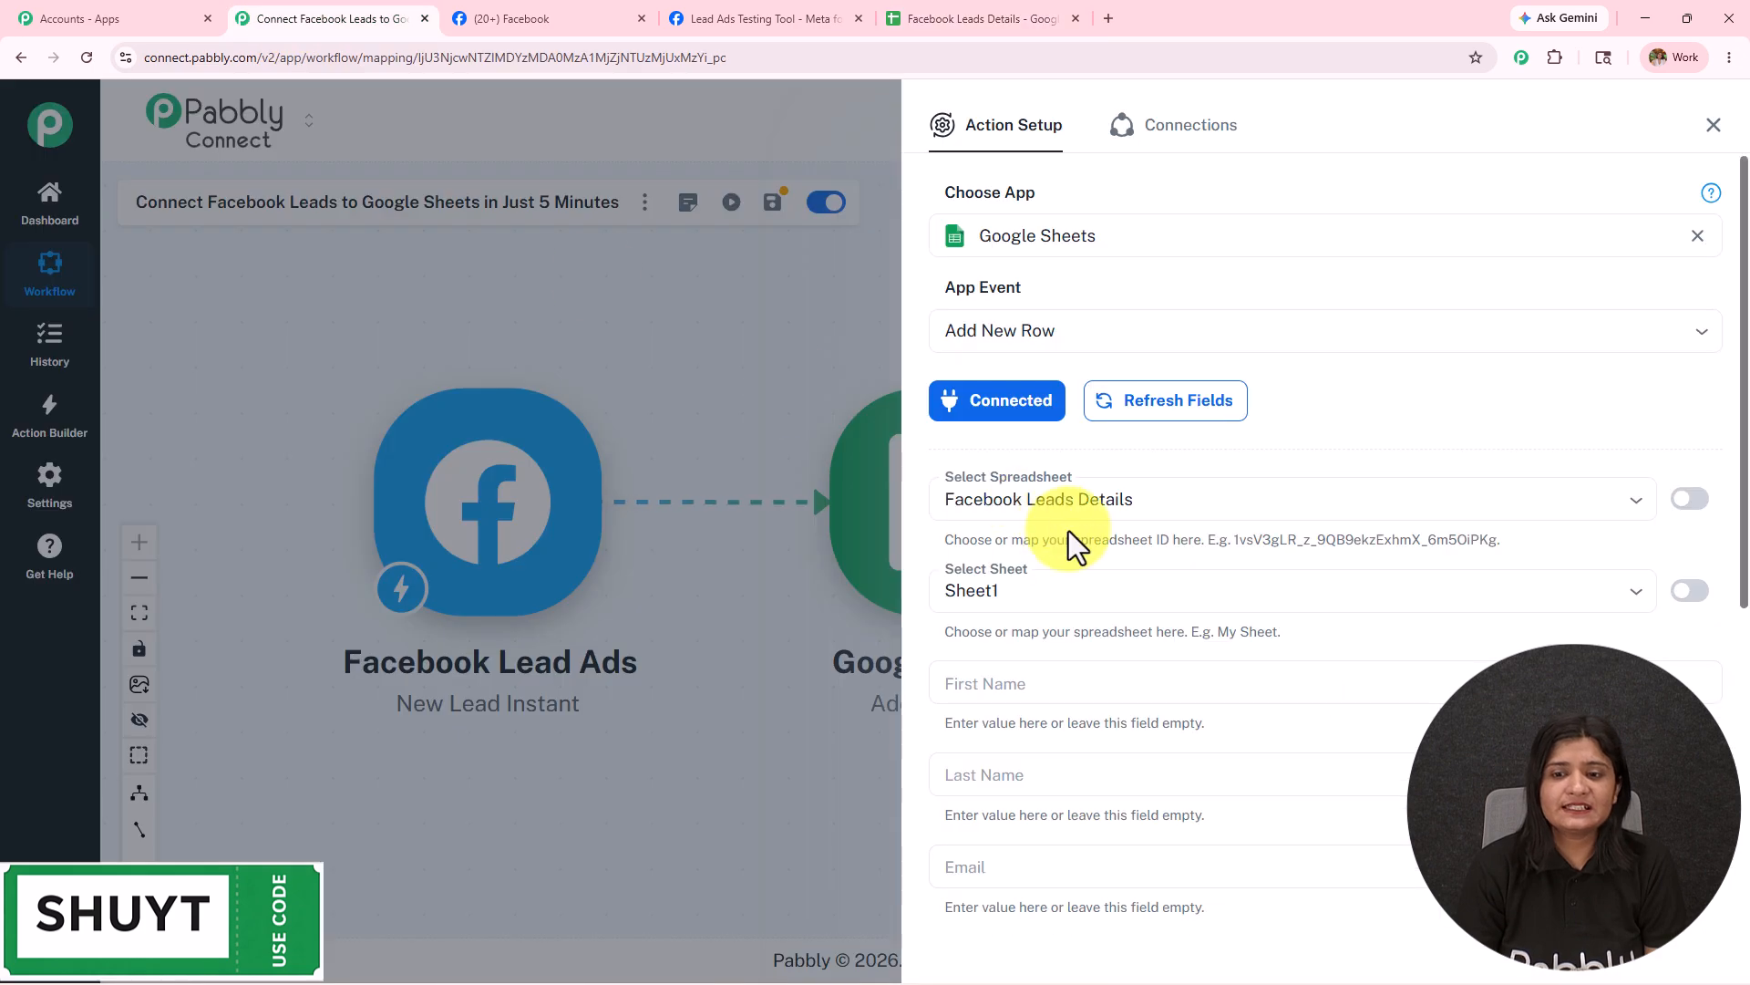
click(1199, 497)
click(1060, 550)
scroll(1125, 512, down, 5)
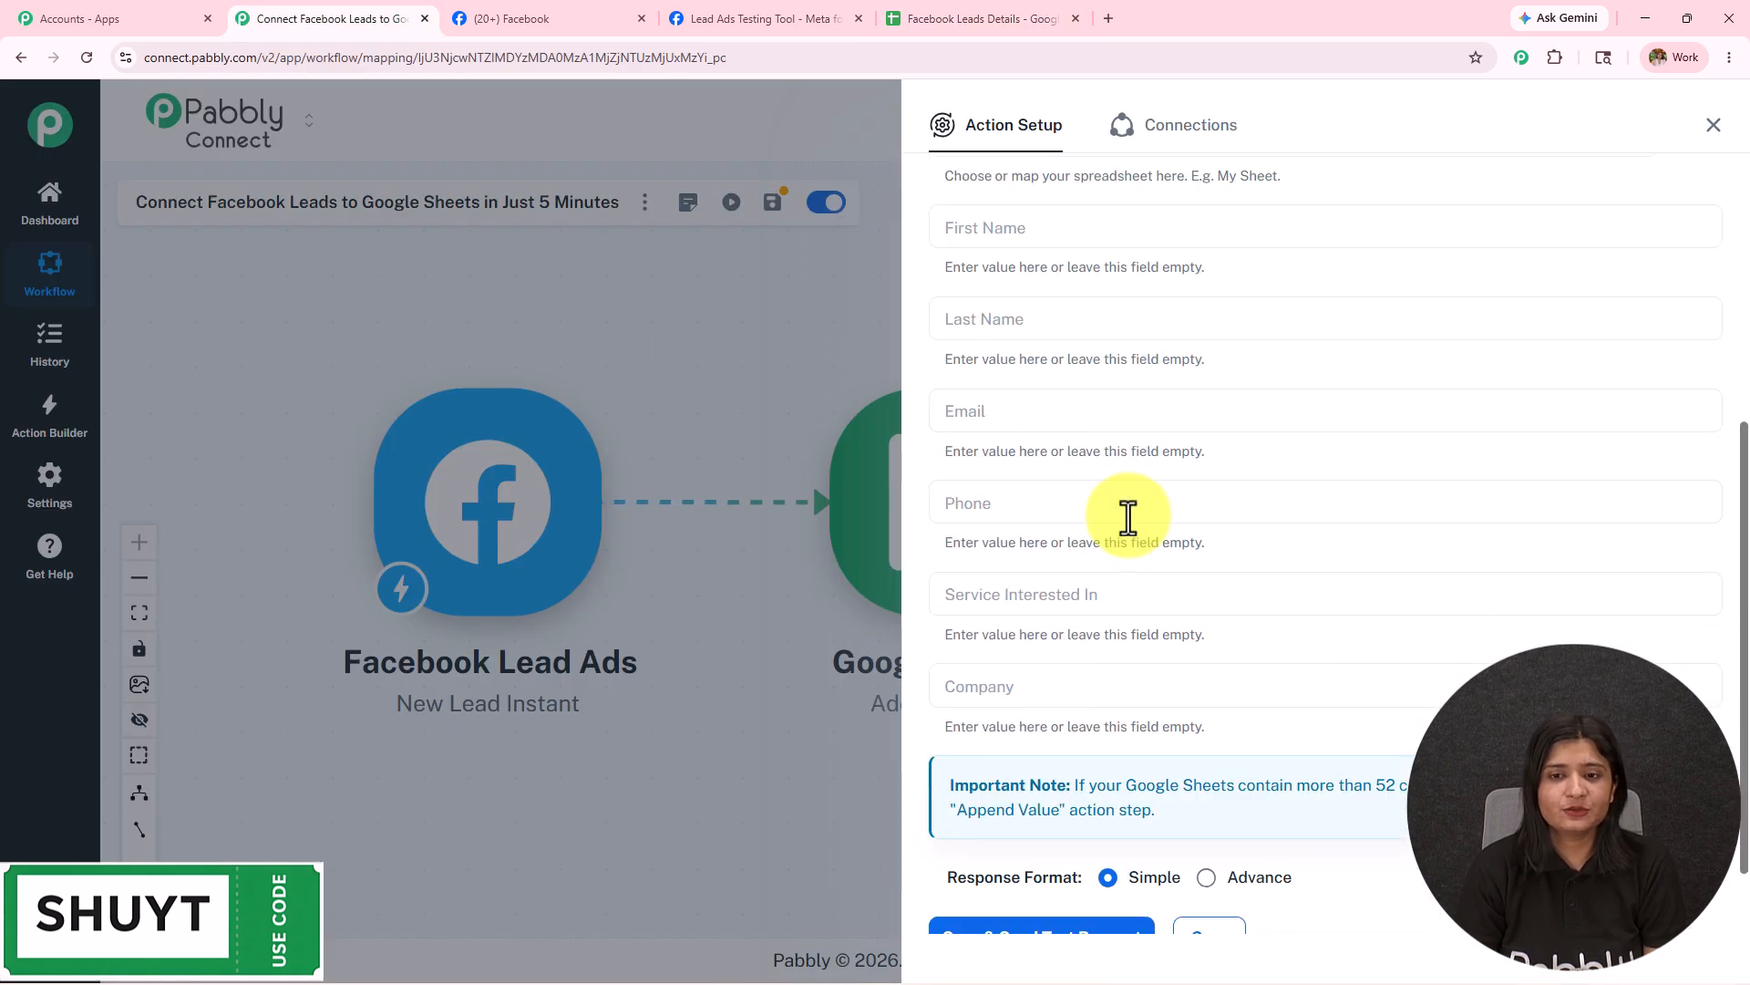
scroll(1125, 512, up, 1)
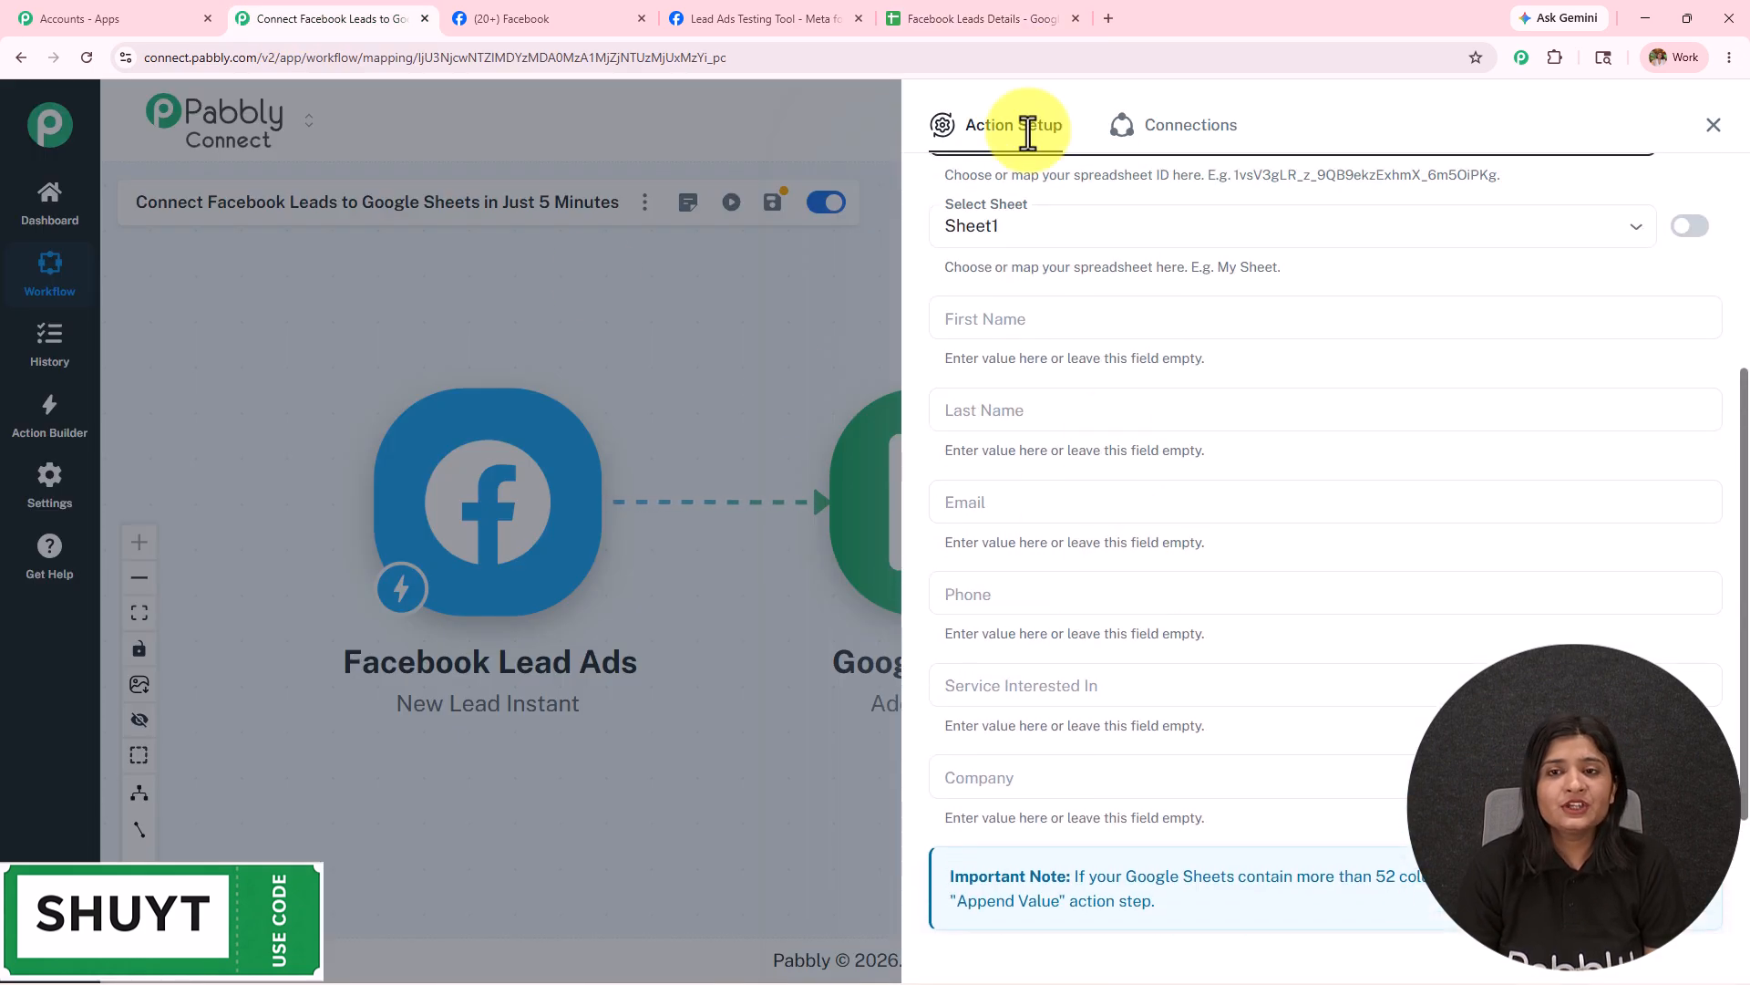
click(999, 18)
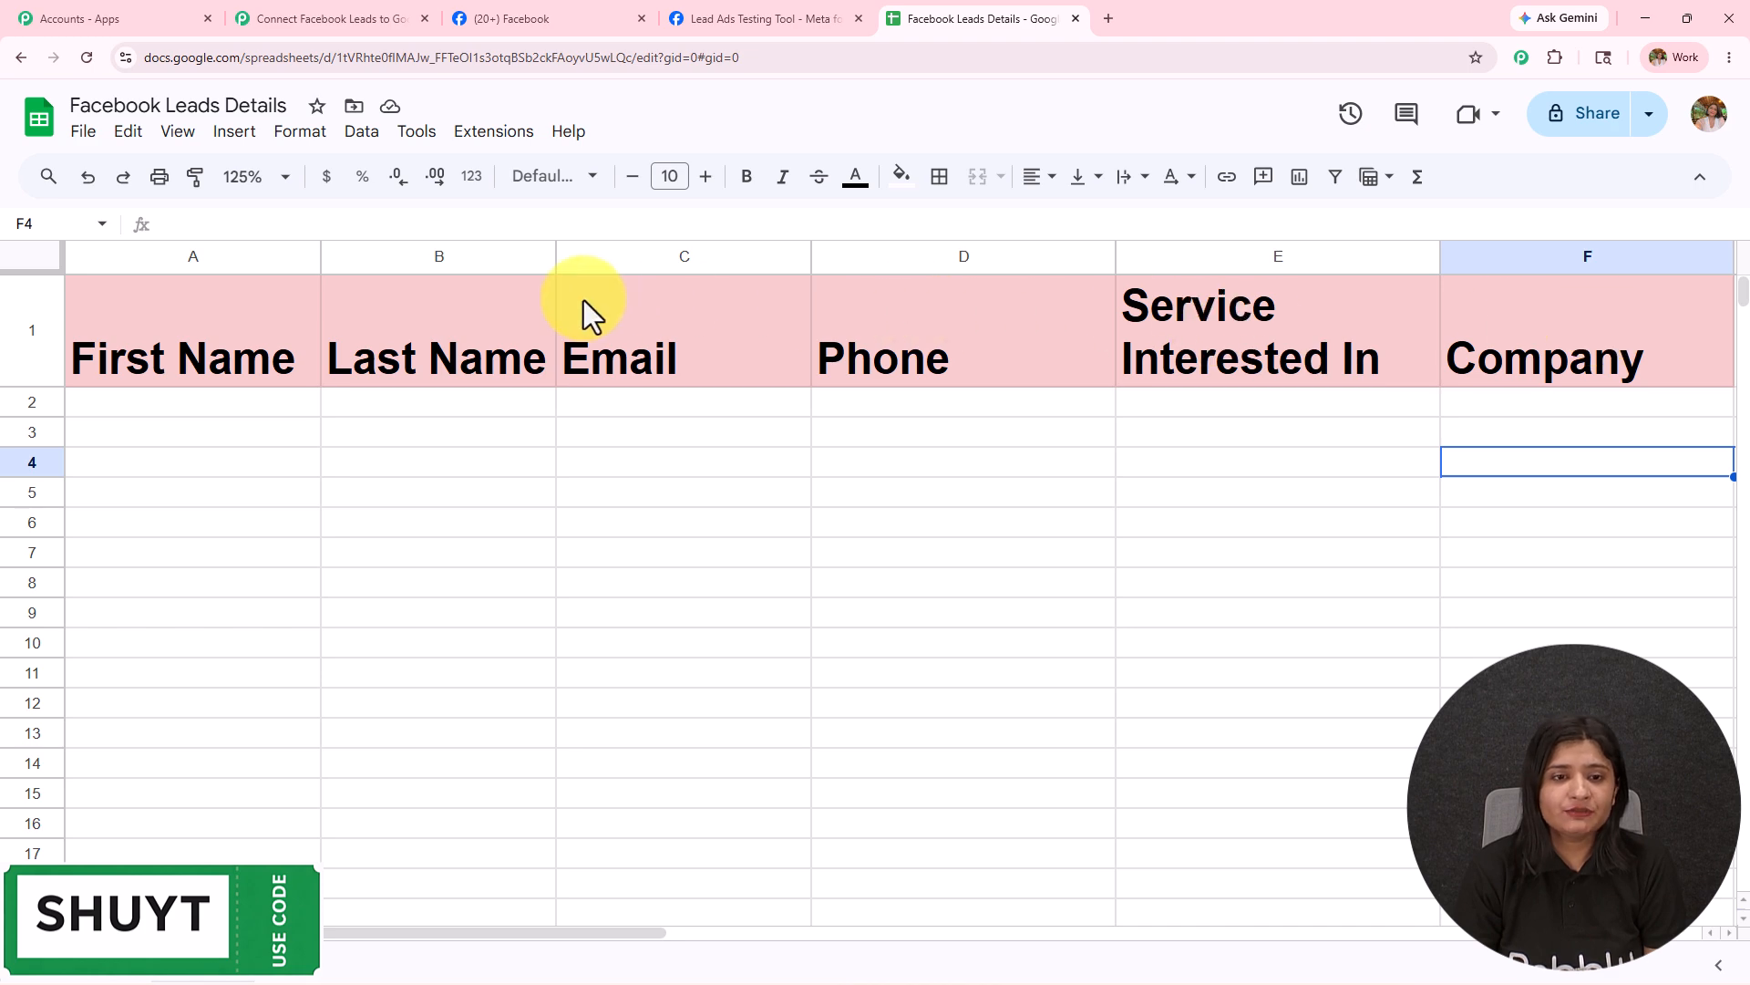
click(268, 27)
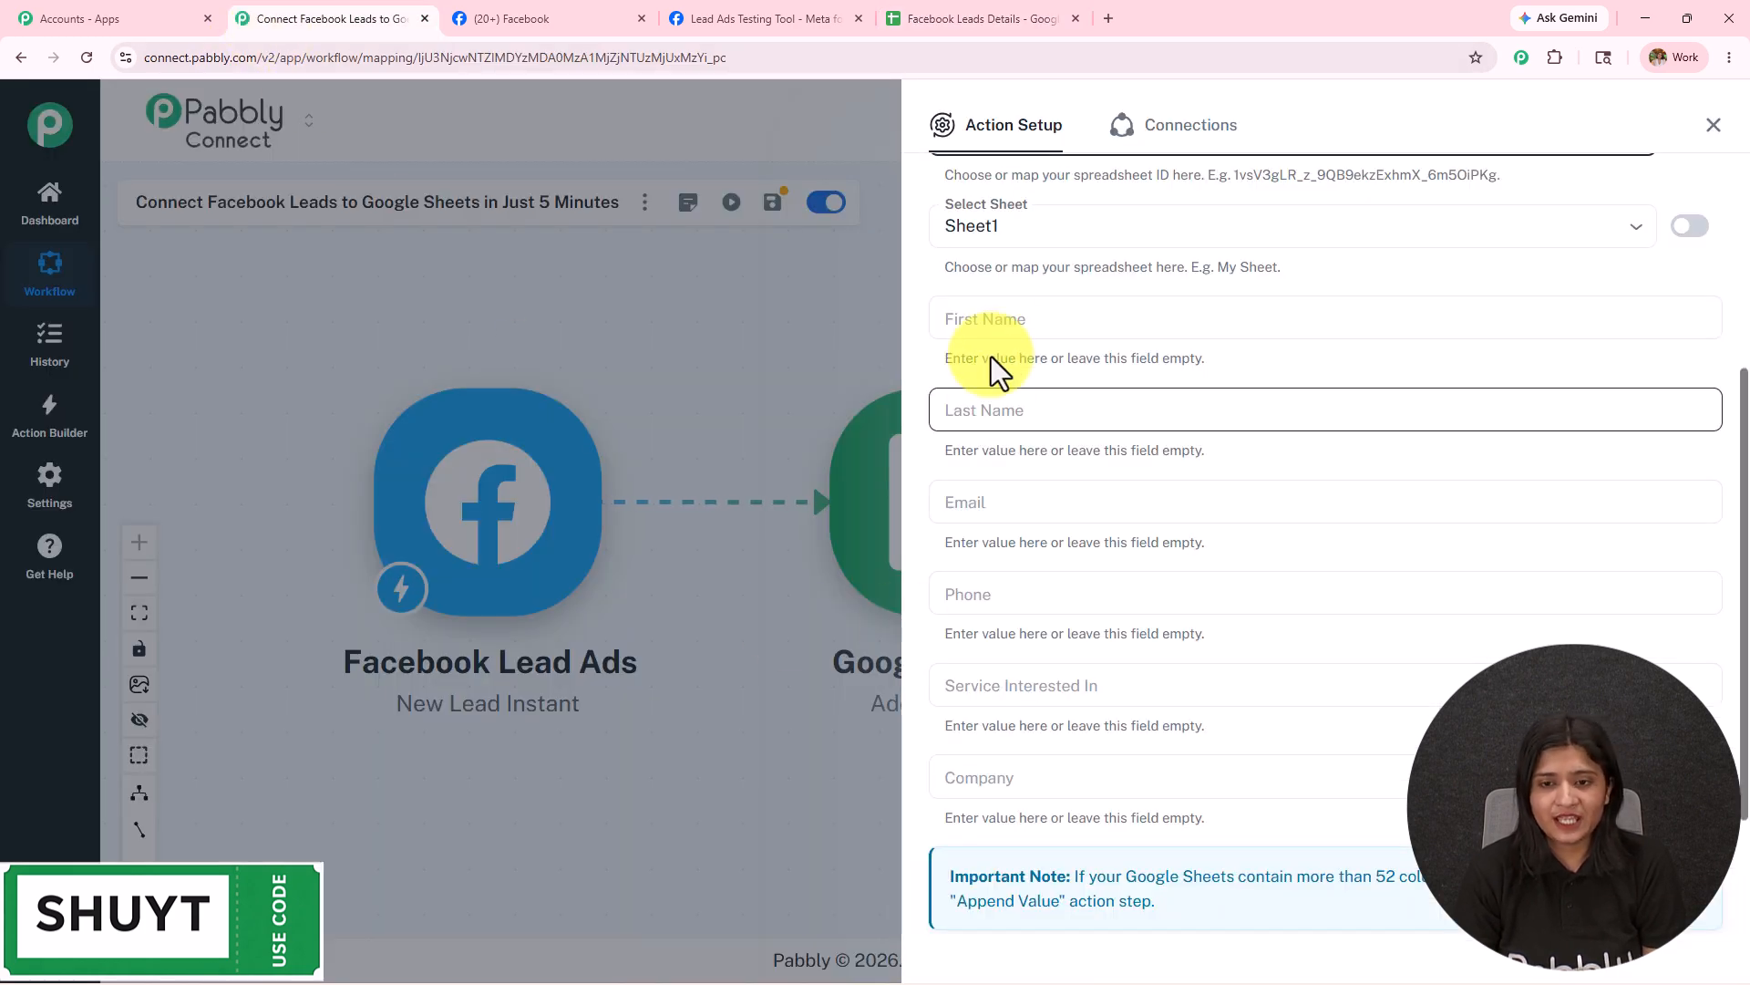
Start mapping First Name, clear the stray text, and dismiss the field list unmapped.
click(1021, 315)
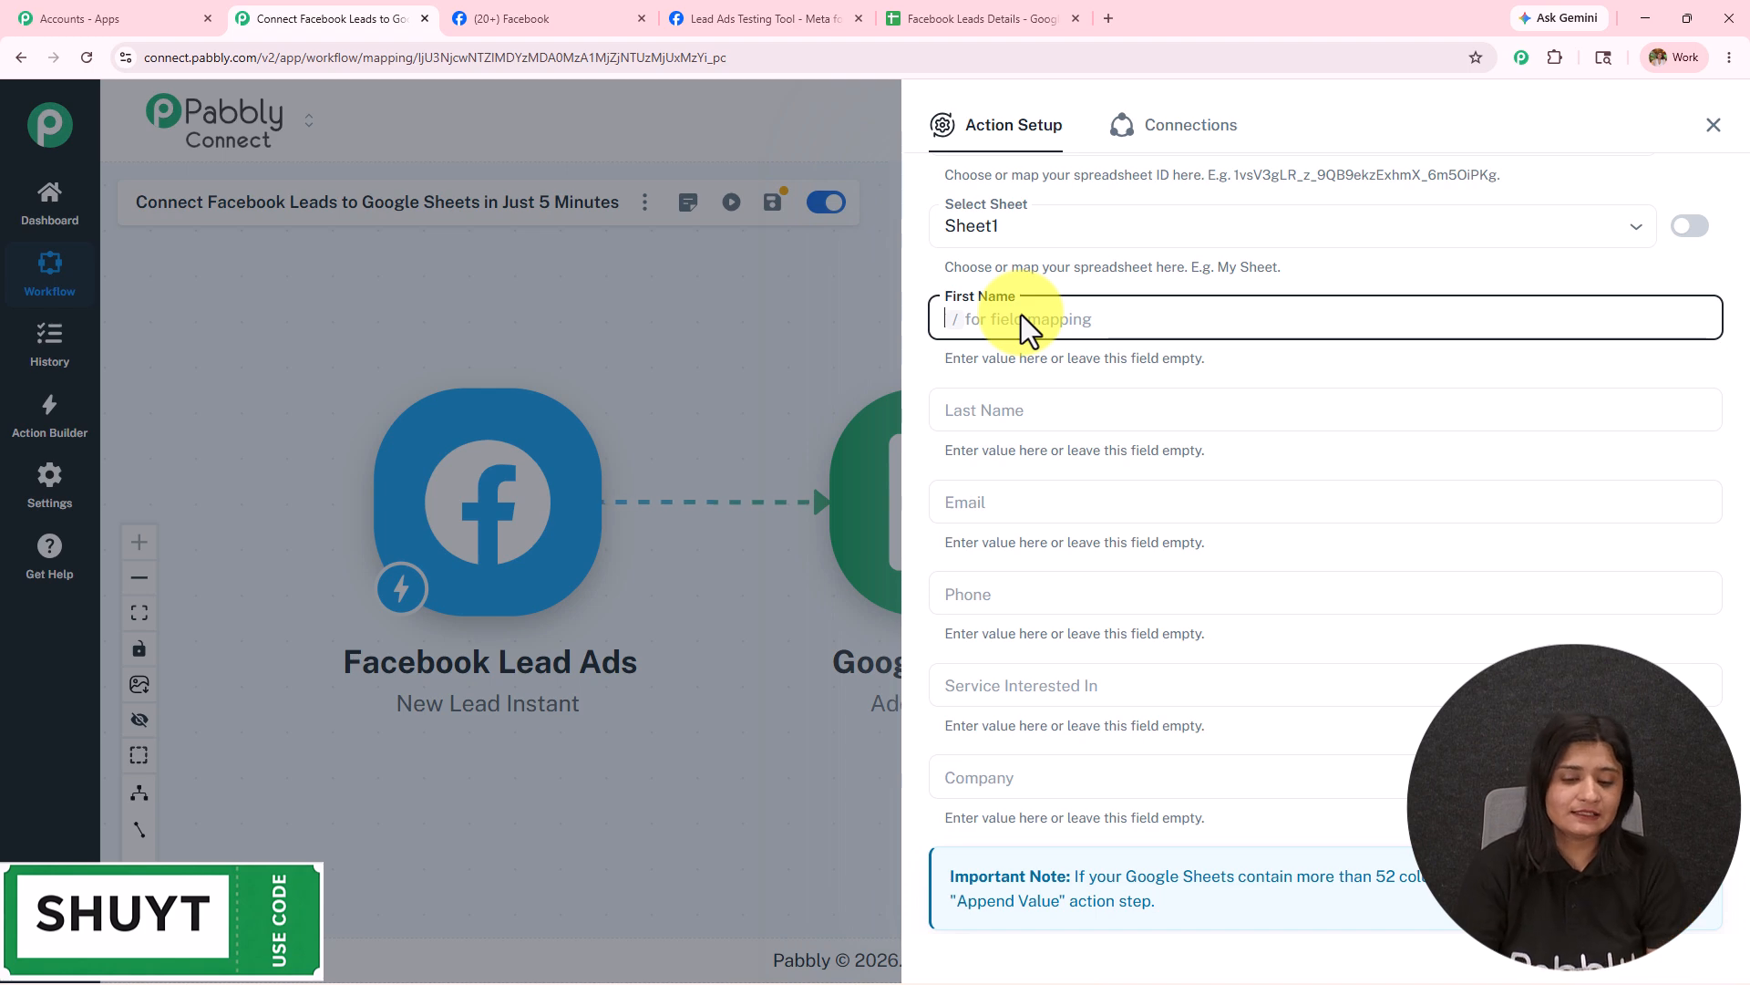
text(nwewewe======================)
key(BackSpace)
key(BackSpace)
key(BackSpace)
key(BackSpace)
key(BackSpace)
key(BackSpace)
key(BackSpace)
key(BackSpace)
key(BackSpace)
key(BackSpace)
key(BackSpace)
key(BackSpace)
key(BackSpace)
key(BackSpace)
key(BackSpace)
key(BackSpace)
key(BackSpace)
key(BackSpace)
key(BackSpace)
key(BackSpace)
key(BackSpace)
key(BackSpace)
key(BackSpace)
key(BackSpace)
key(BackSpace)
key(BackSpace)
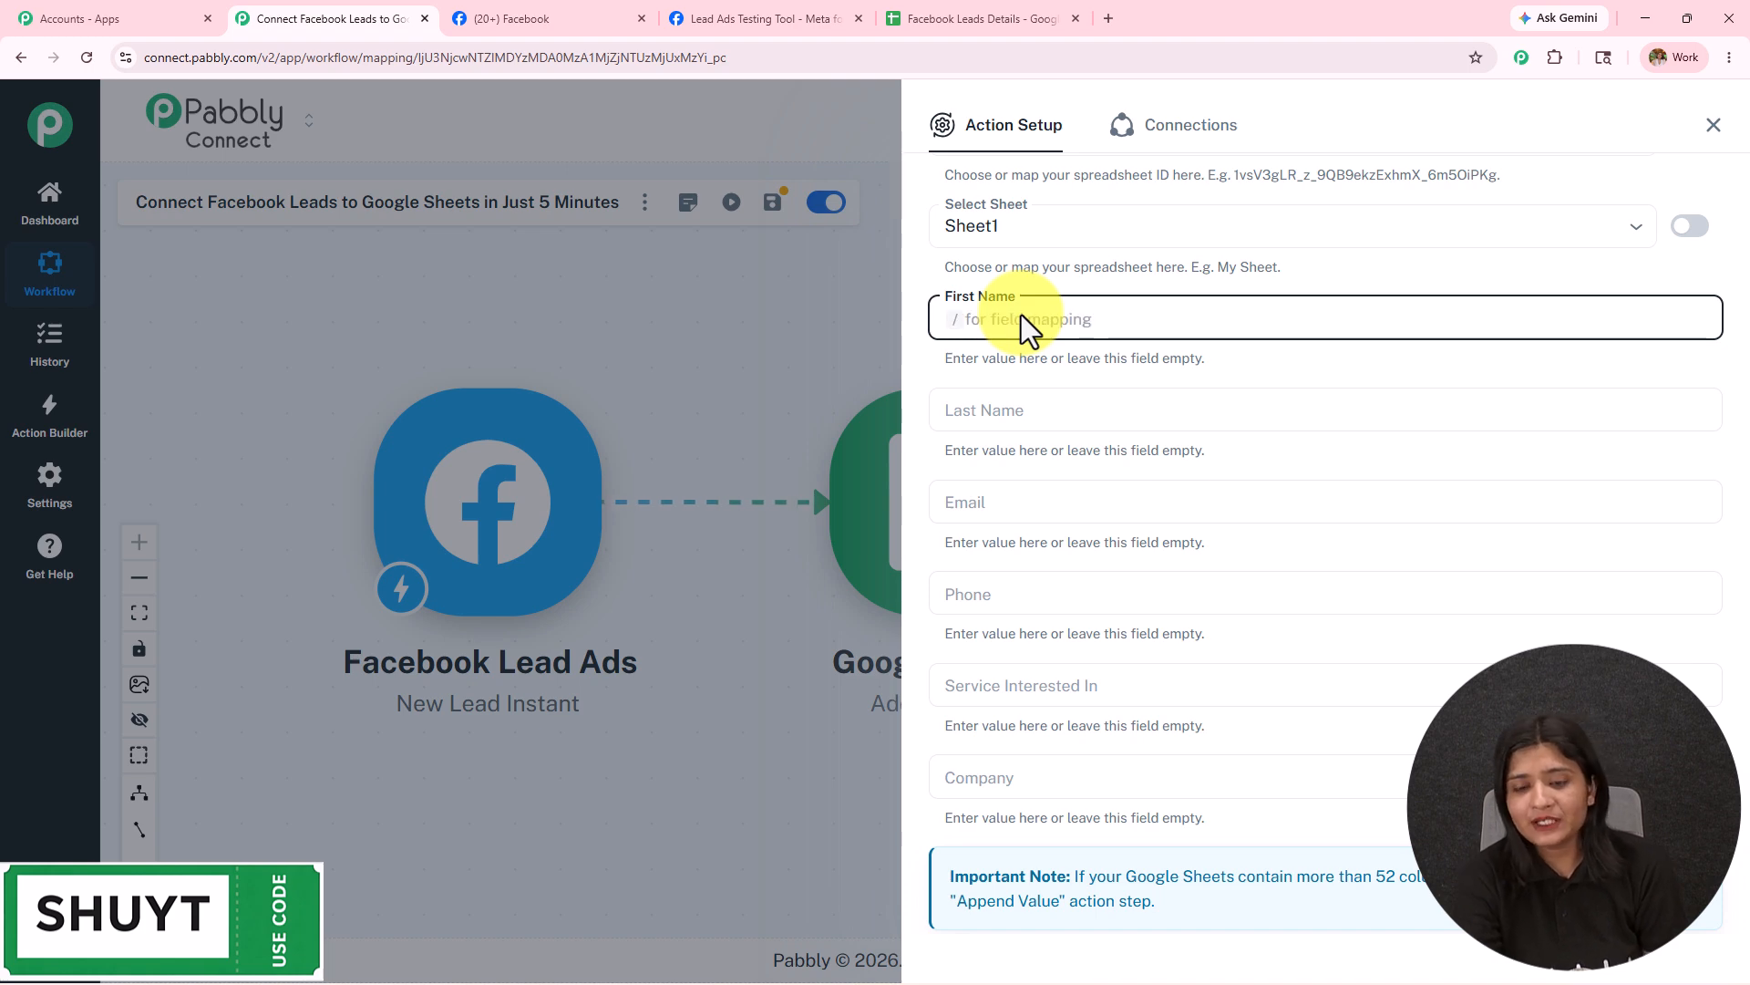
text(/)
click(1043, 451)
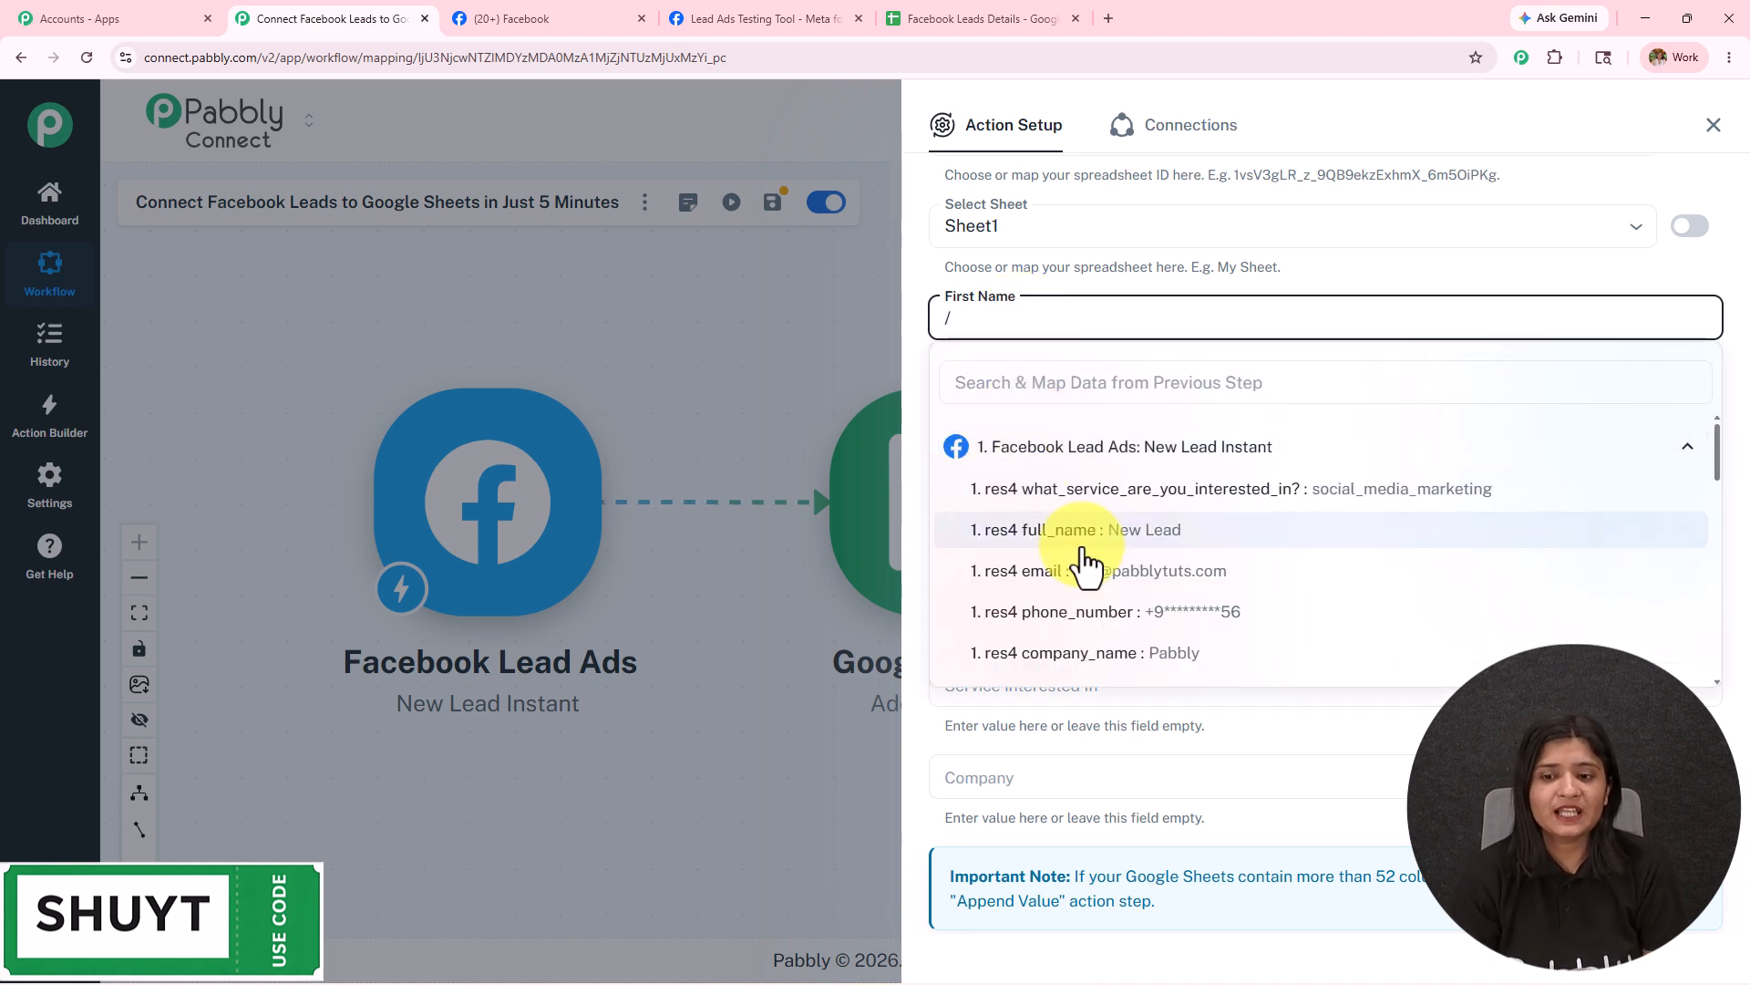
scroll(1088, 566, down, 5)
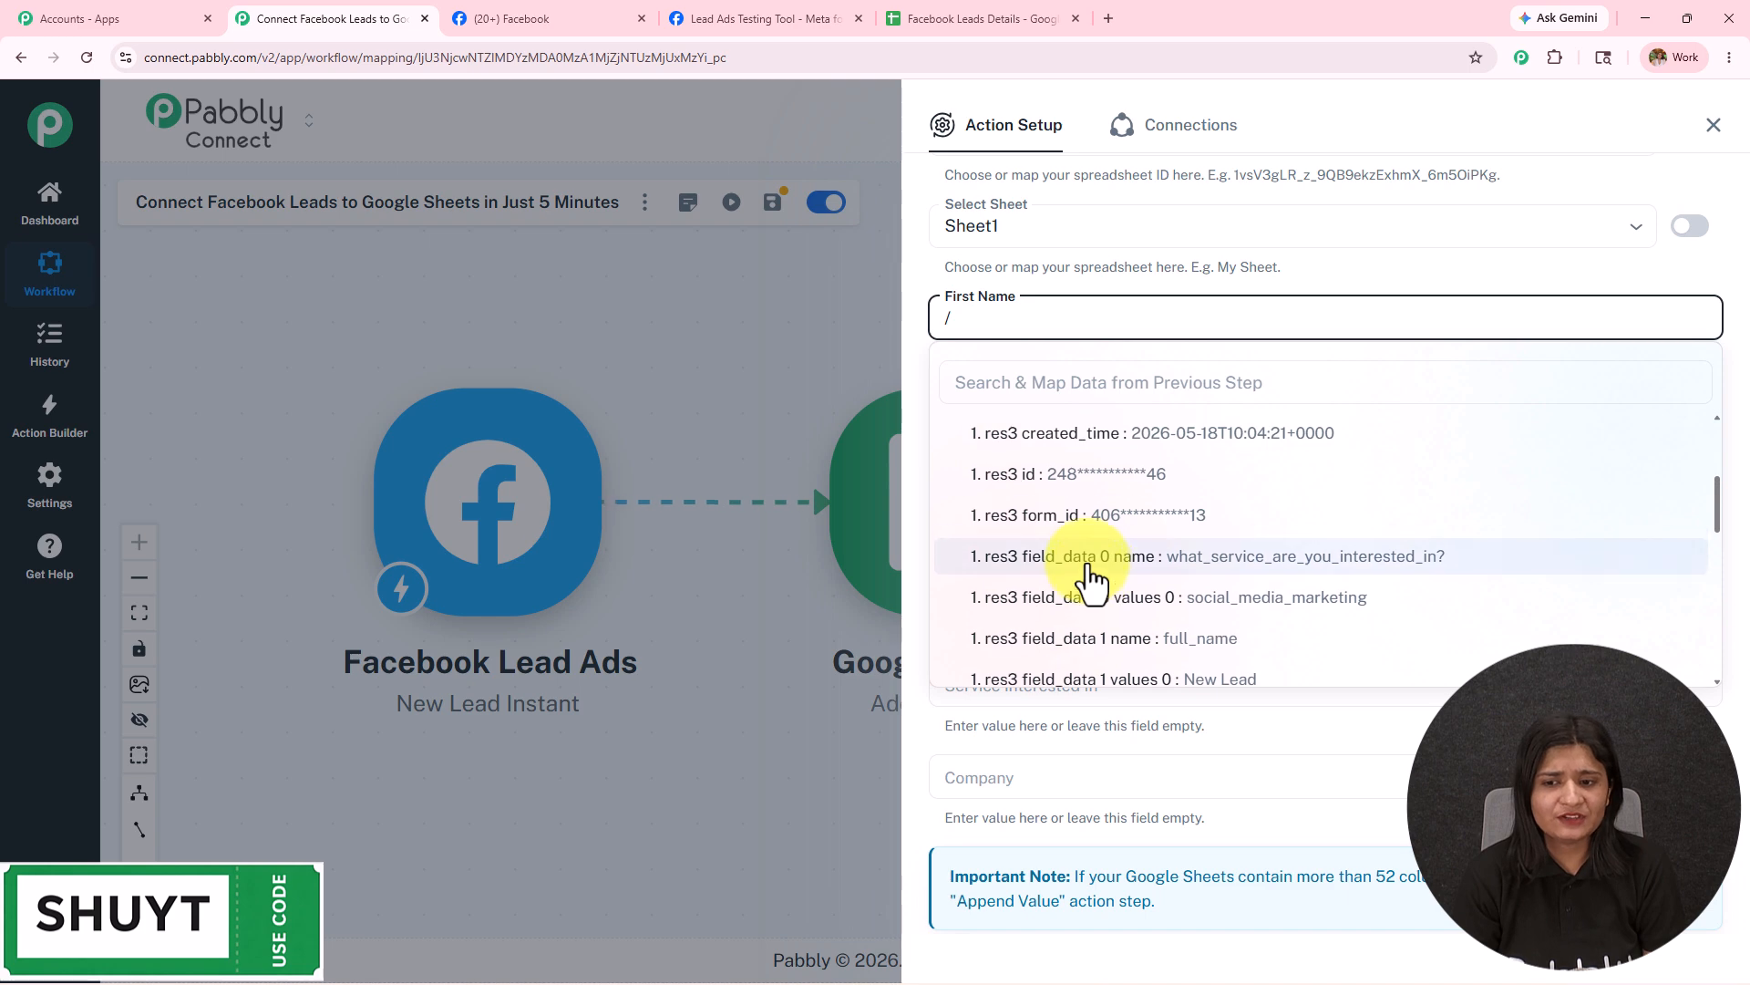
scroll(1094, 583, up, 5)
scroll(1092, 579, down, 6)
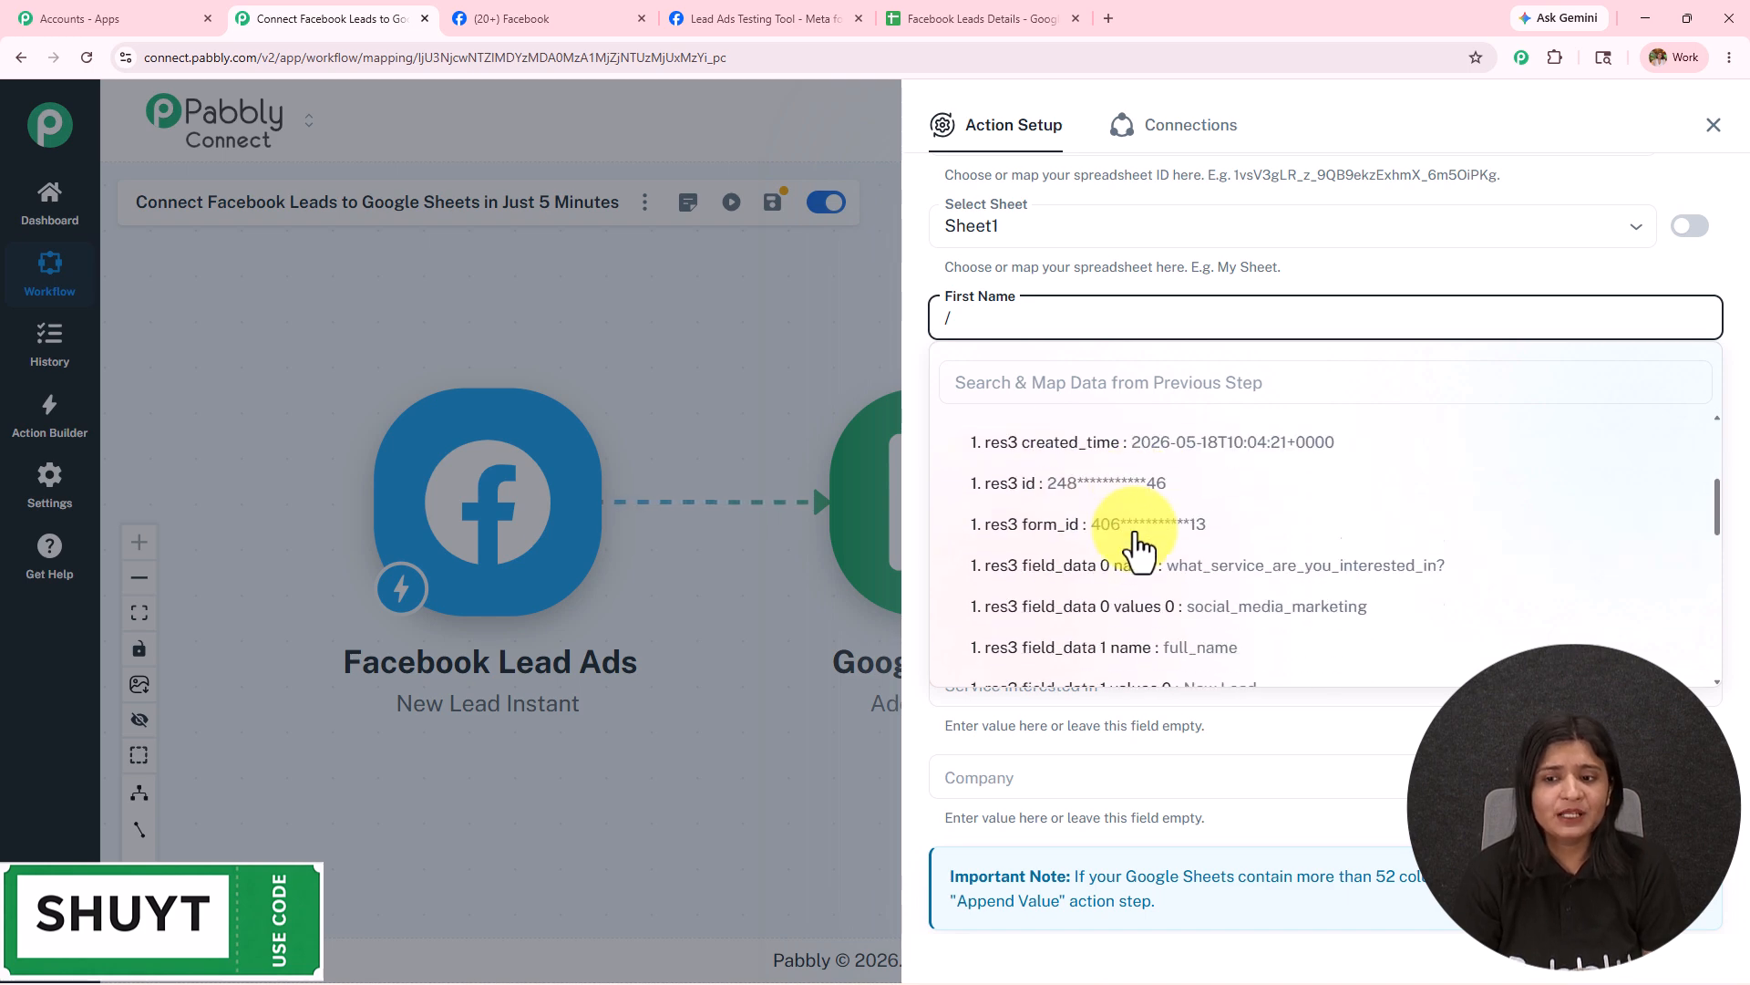
scroll(1135, 547, down, 7)
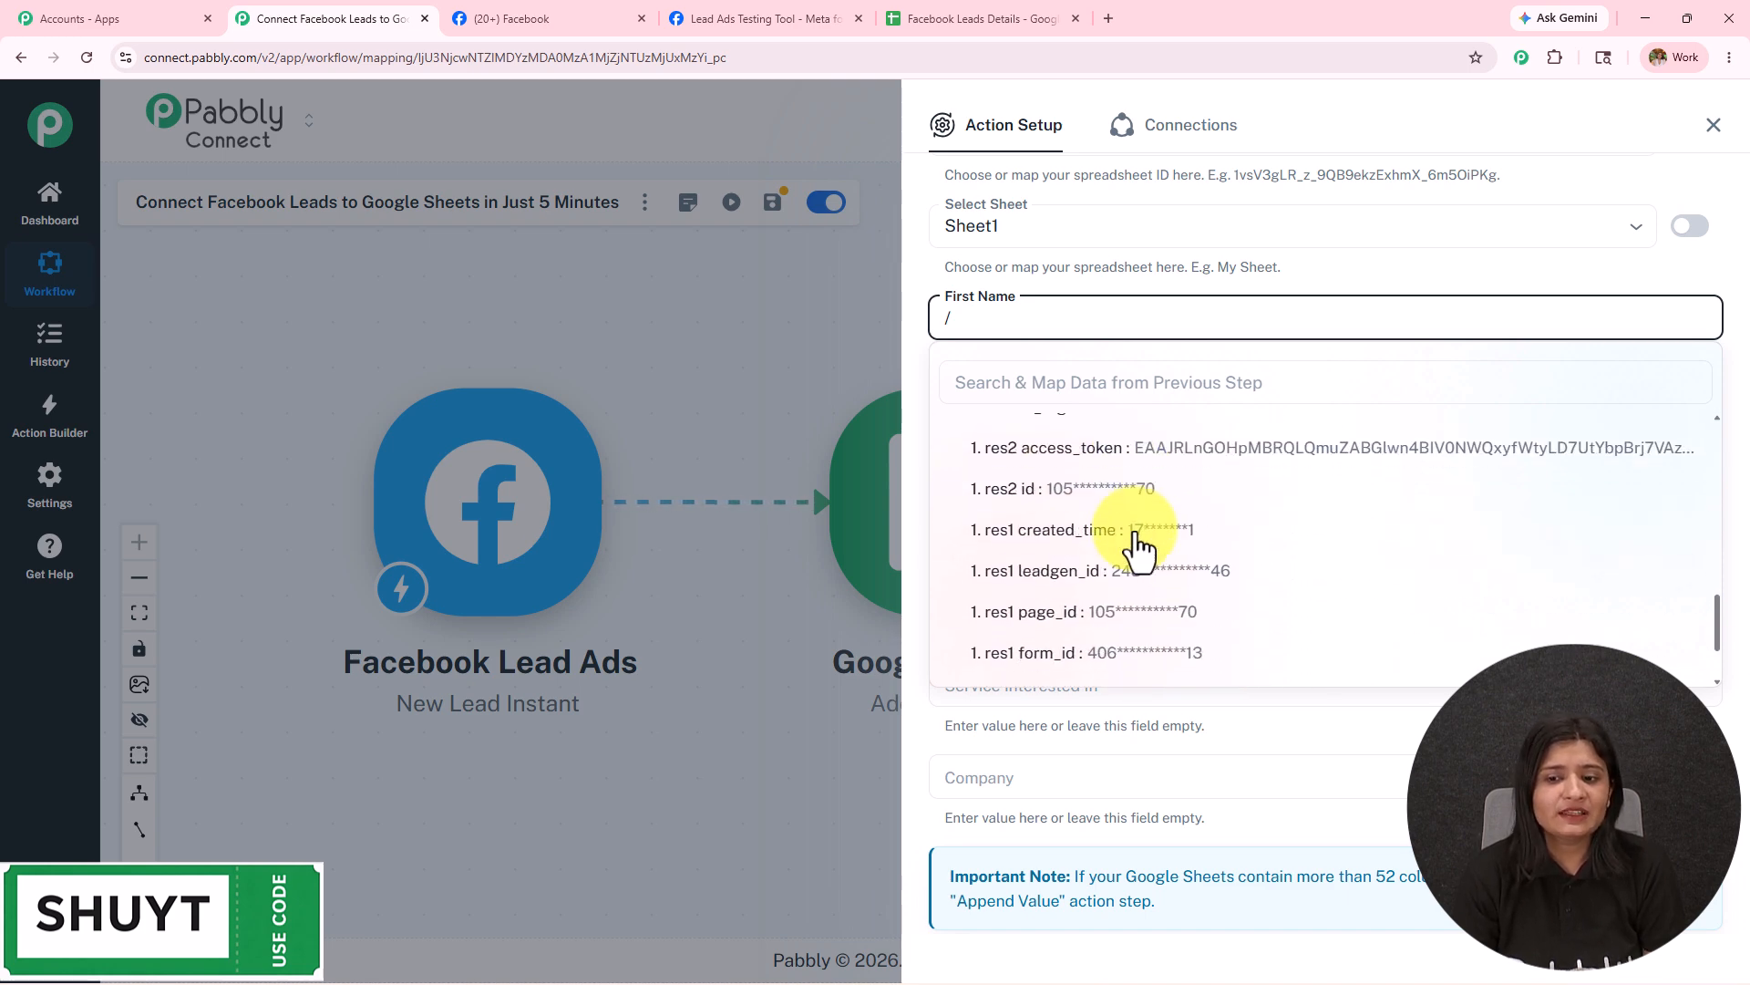
click(1327, 779)
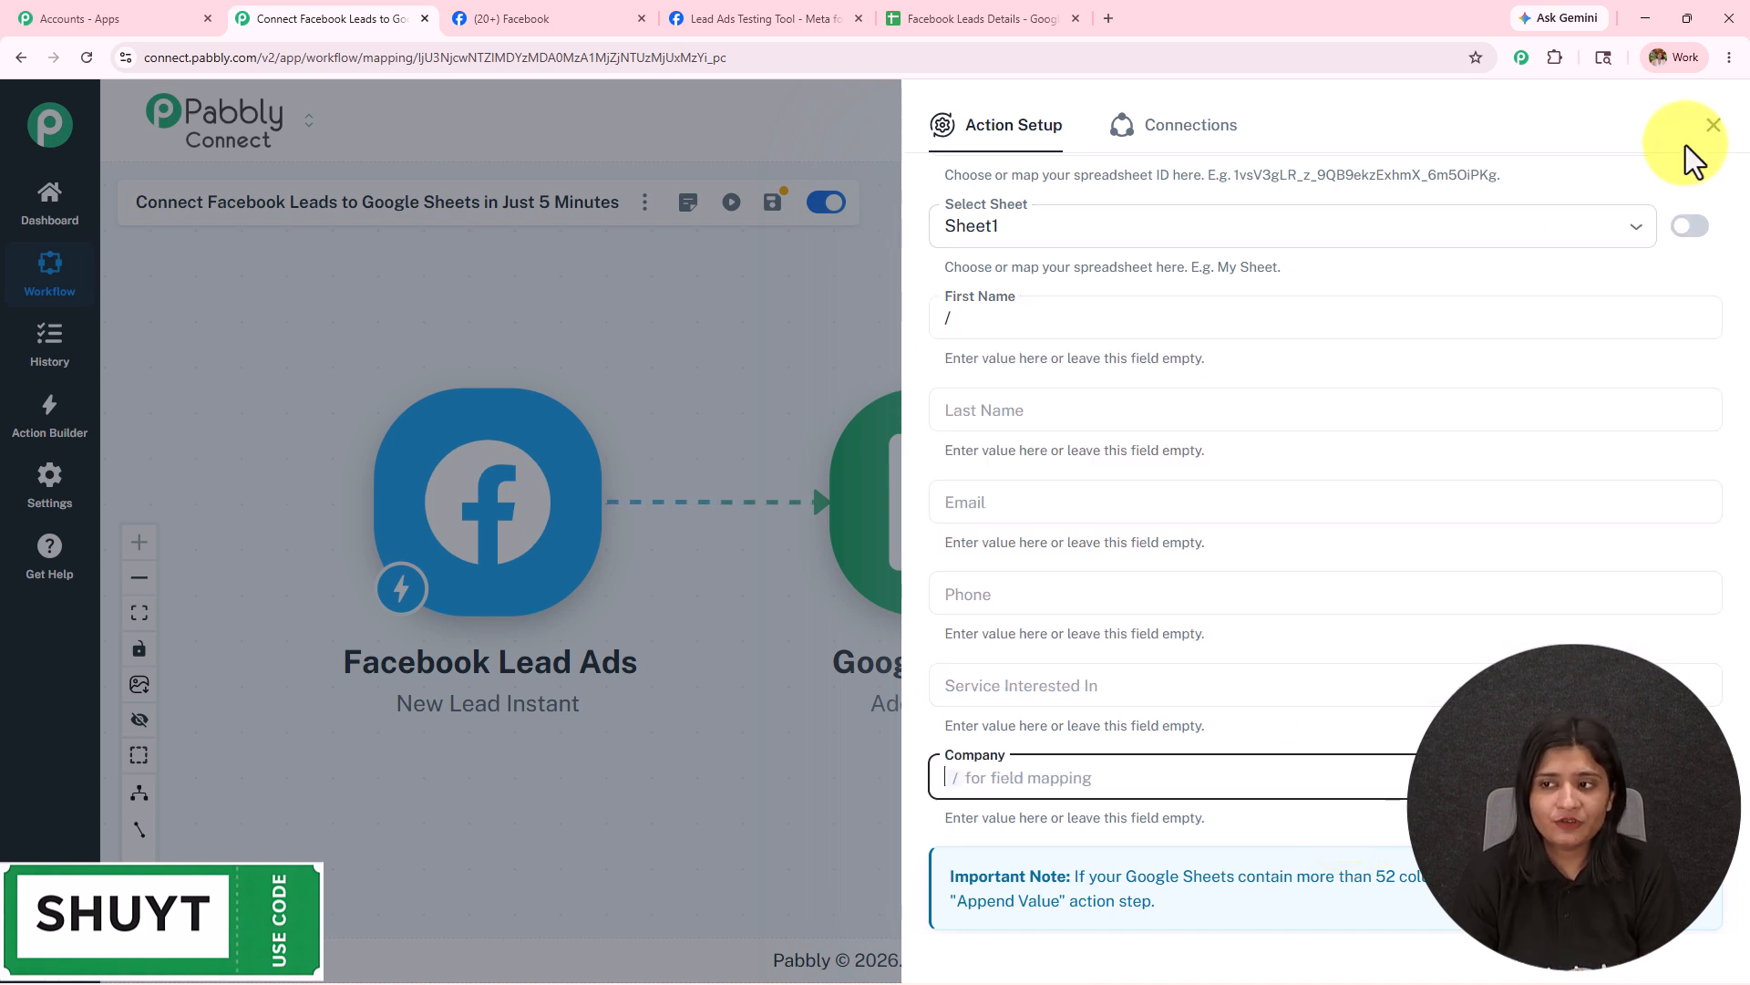
Save the Google Sheets step with its columns still empty and close its setup.
scroll(1262, 679, down, 2)
click(1210, 839)
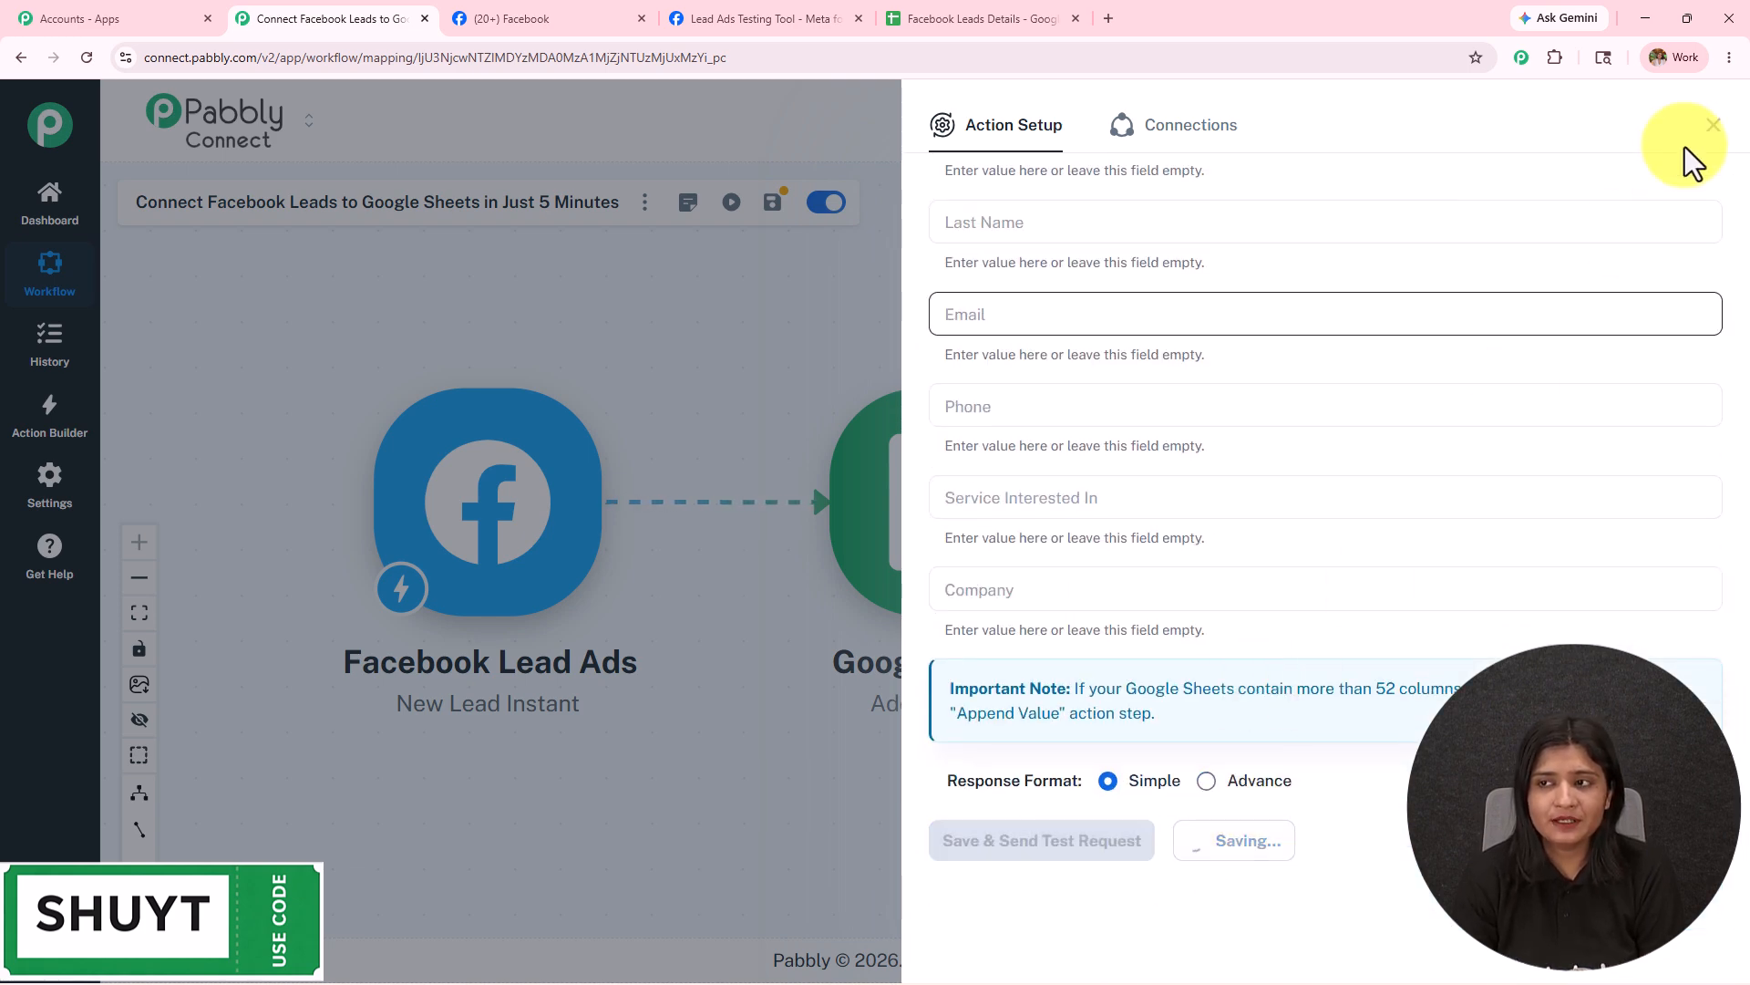
click(1714, 125)
Insert a Text Formatter (Pabbly) step with the Split Text event between the two nodes.
click(635, 504)
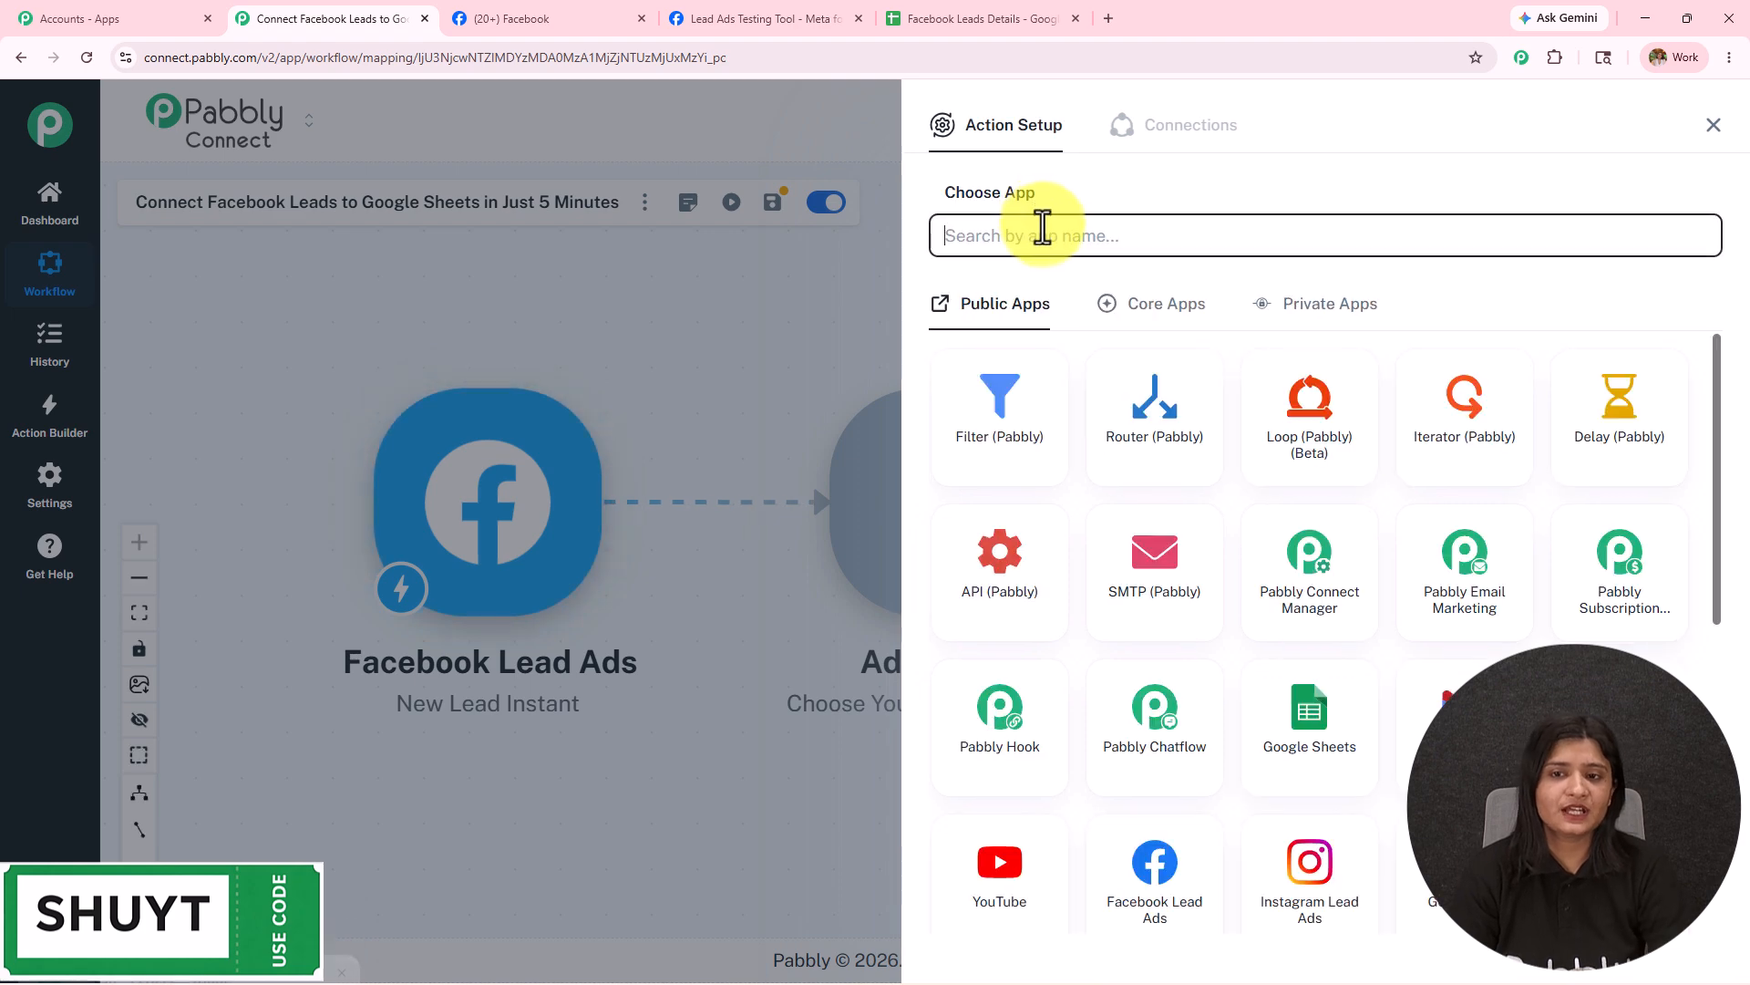
click(1042, 234)
text(text)
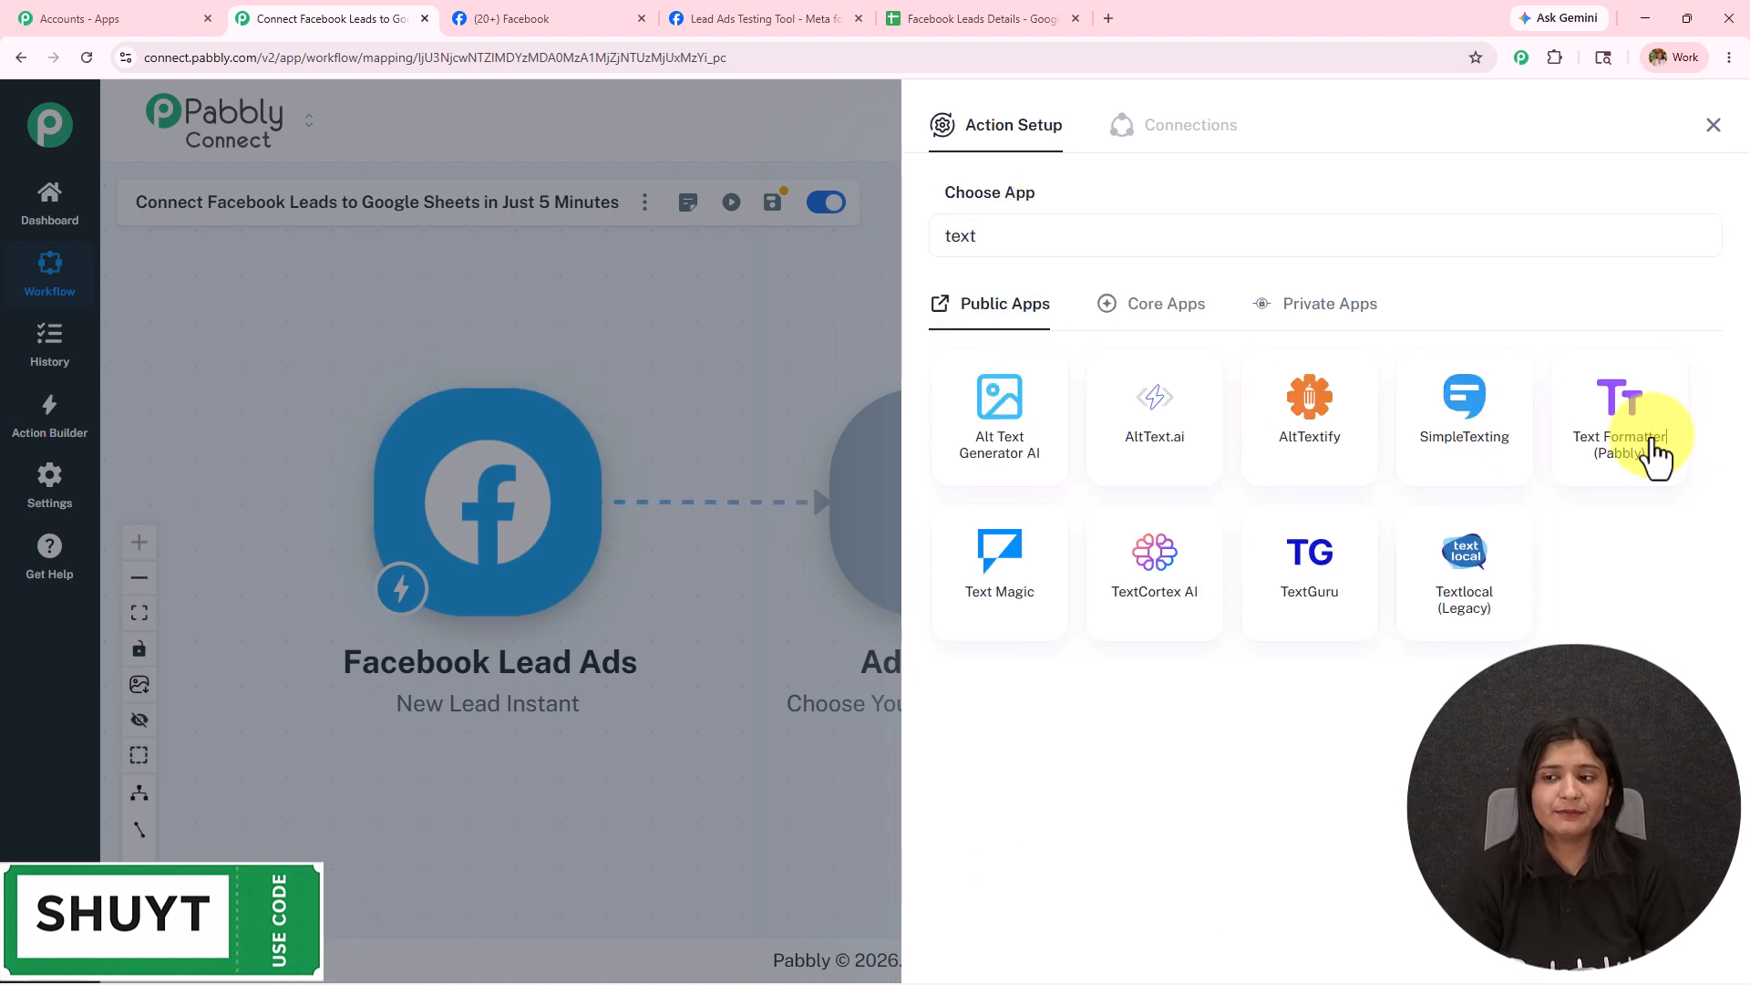
click(1620, 415)
click(993, 330)
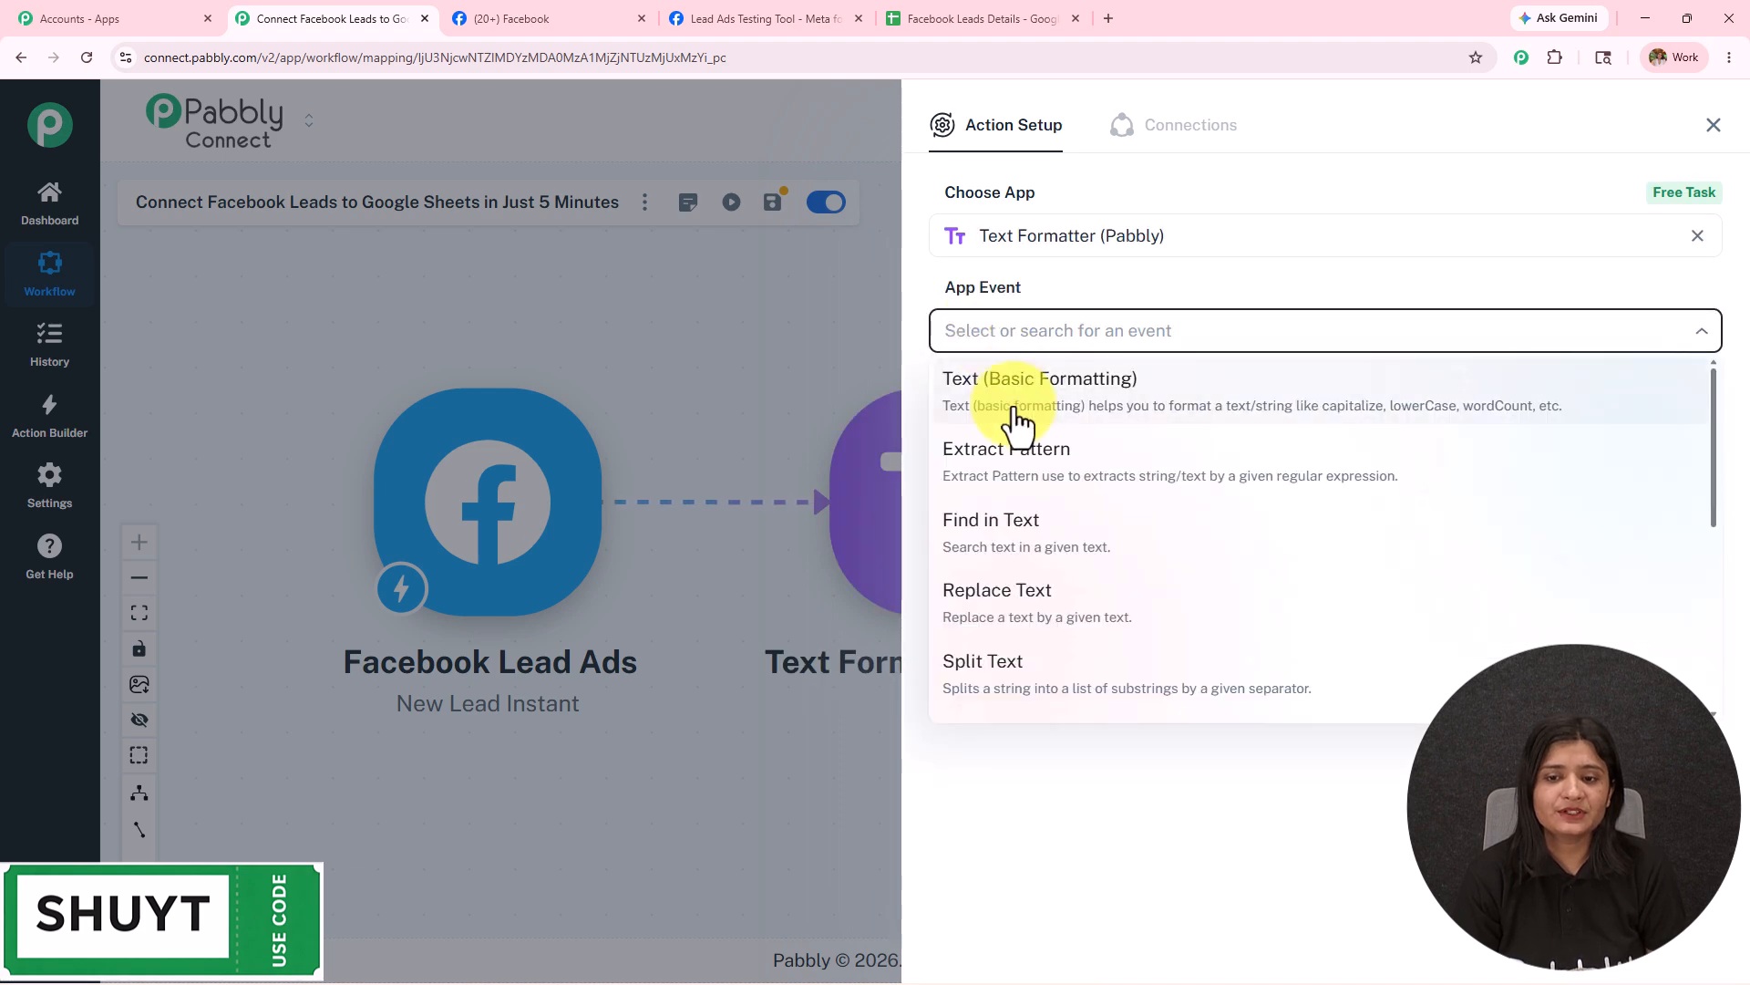
click(1033, 679)
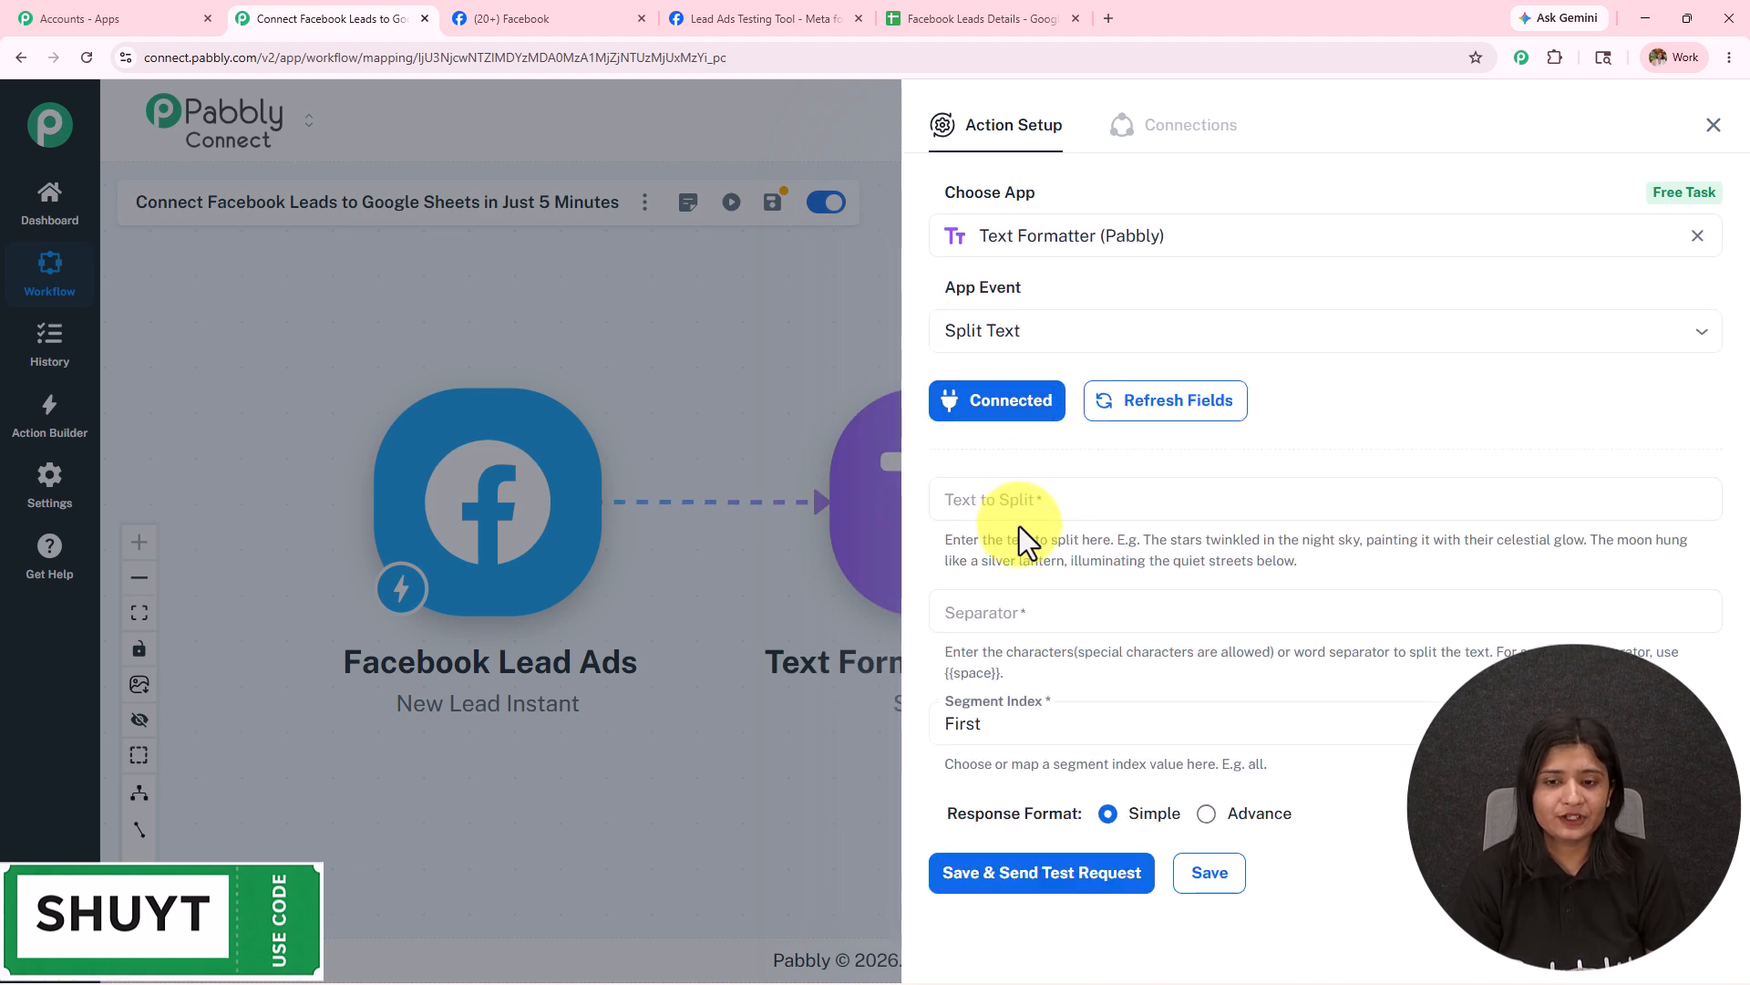
Split the lead's full_name on {{space}} with segment index All, then save and test.
click(1021, 499)
text(/)
click(1057, 635)
click(1057, 711)
drag(945, 674, 995, 684)
key(ctrl+c)
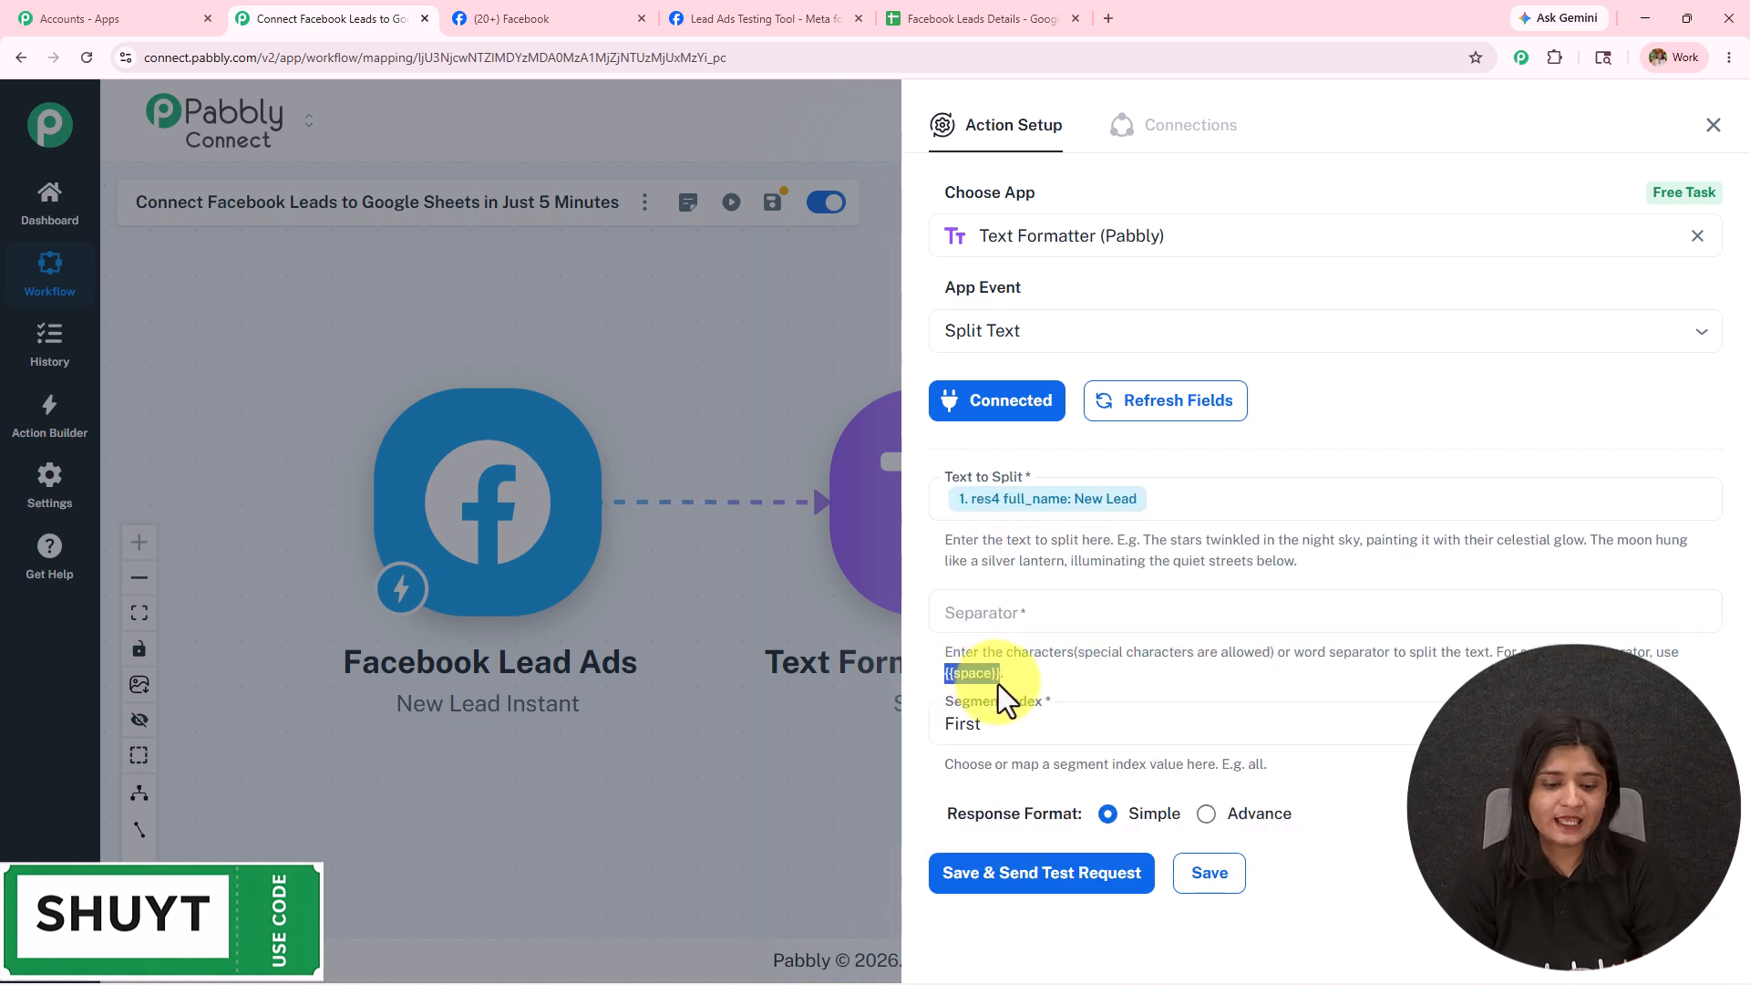
click(1058, 607)
key(ctrl+v)
click(1021, 709)
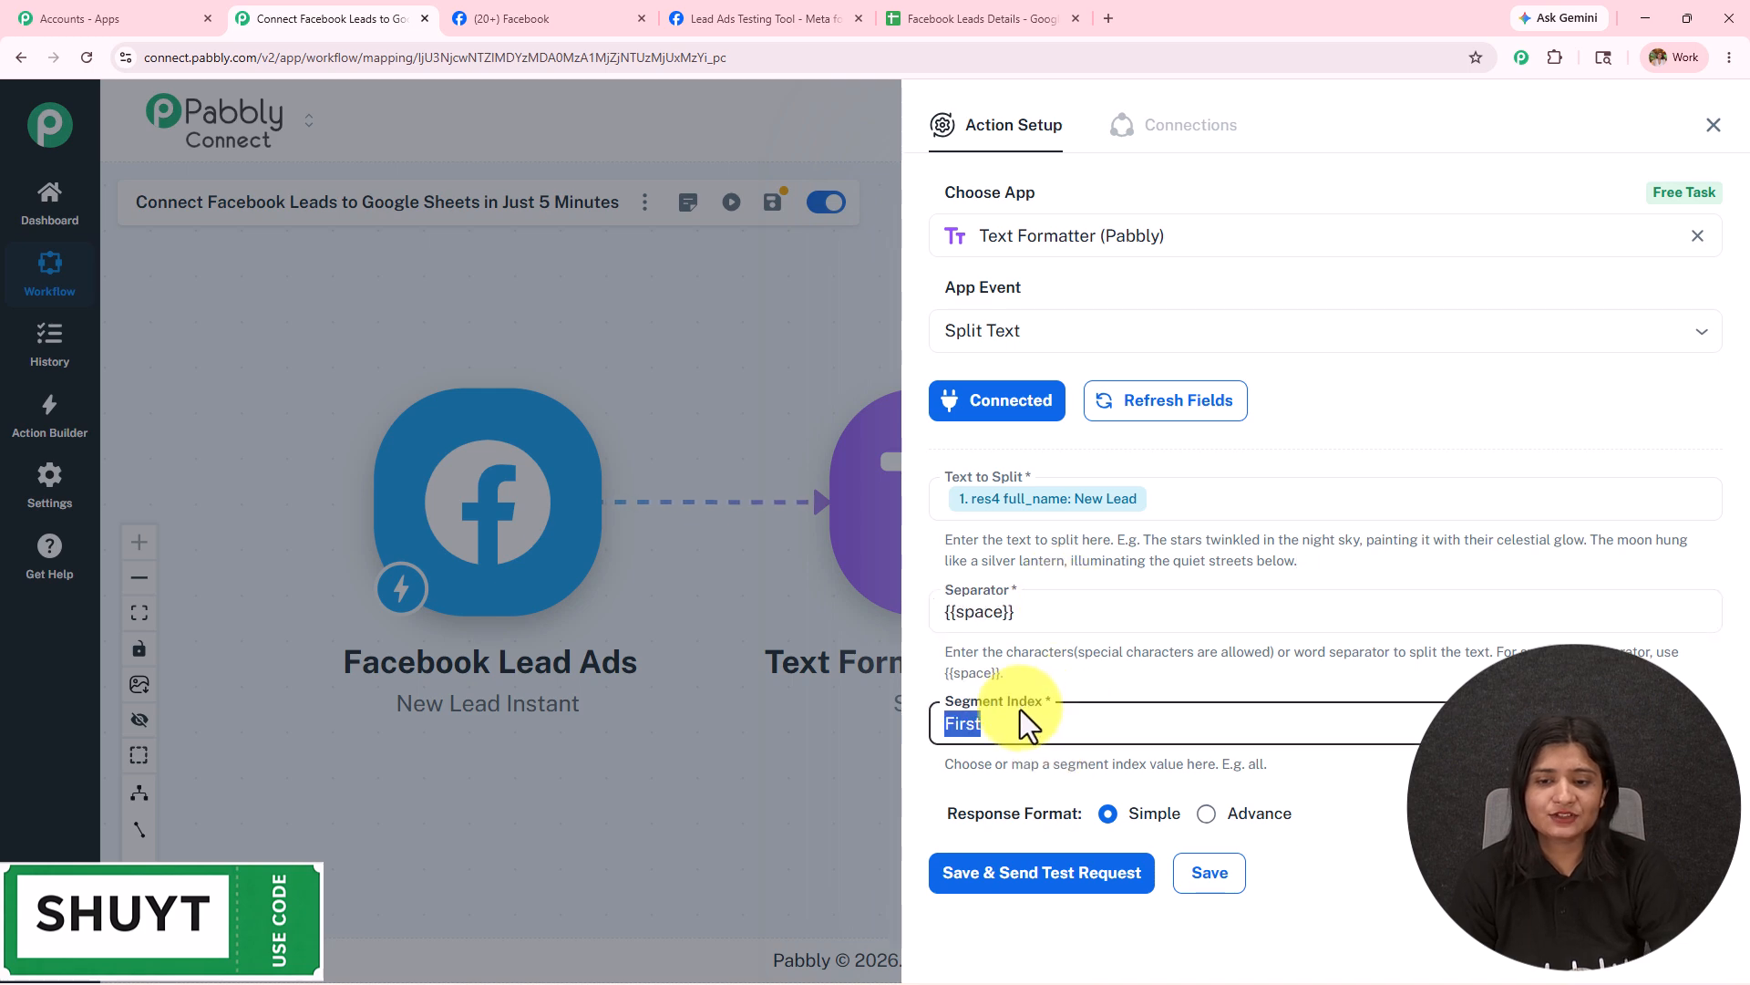
click(987, 944)
click(1058, 878)
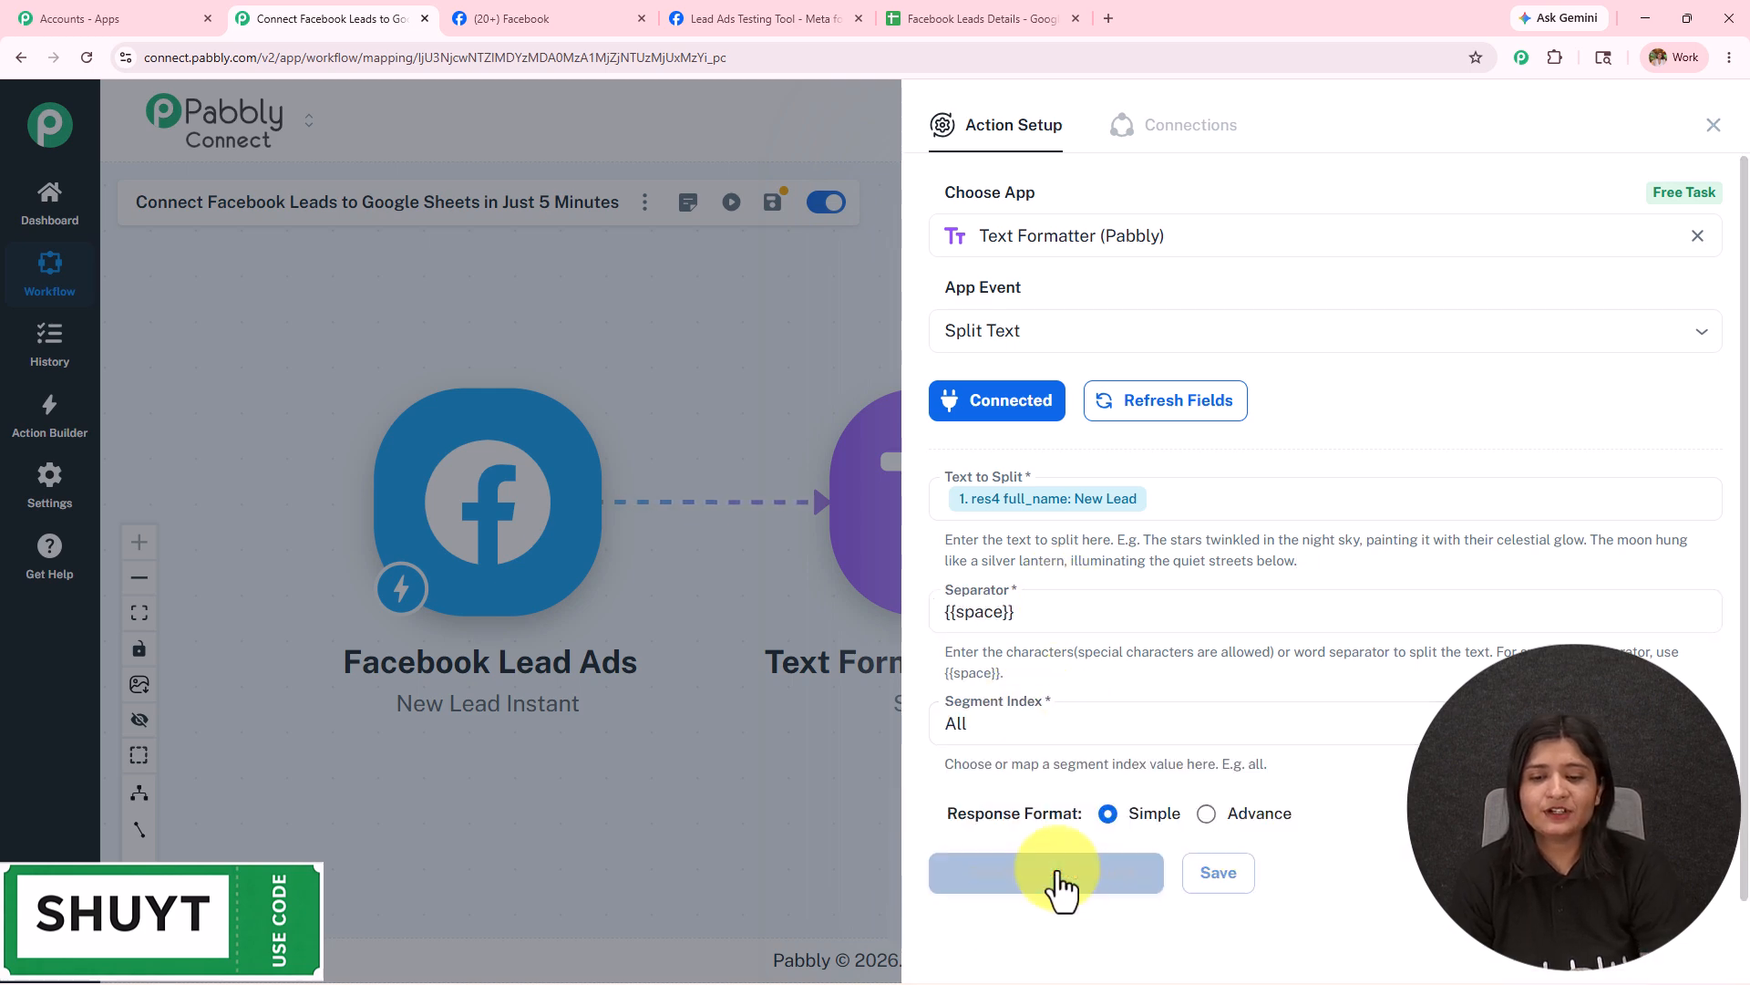
click(1714, 125)
click(1331, 465)
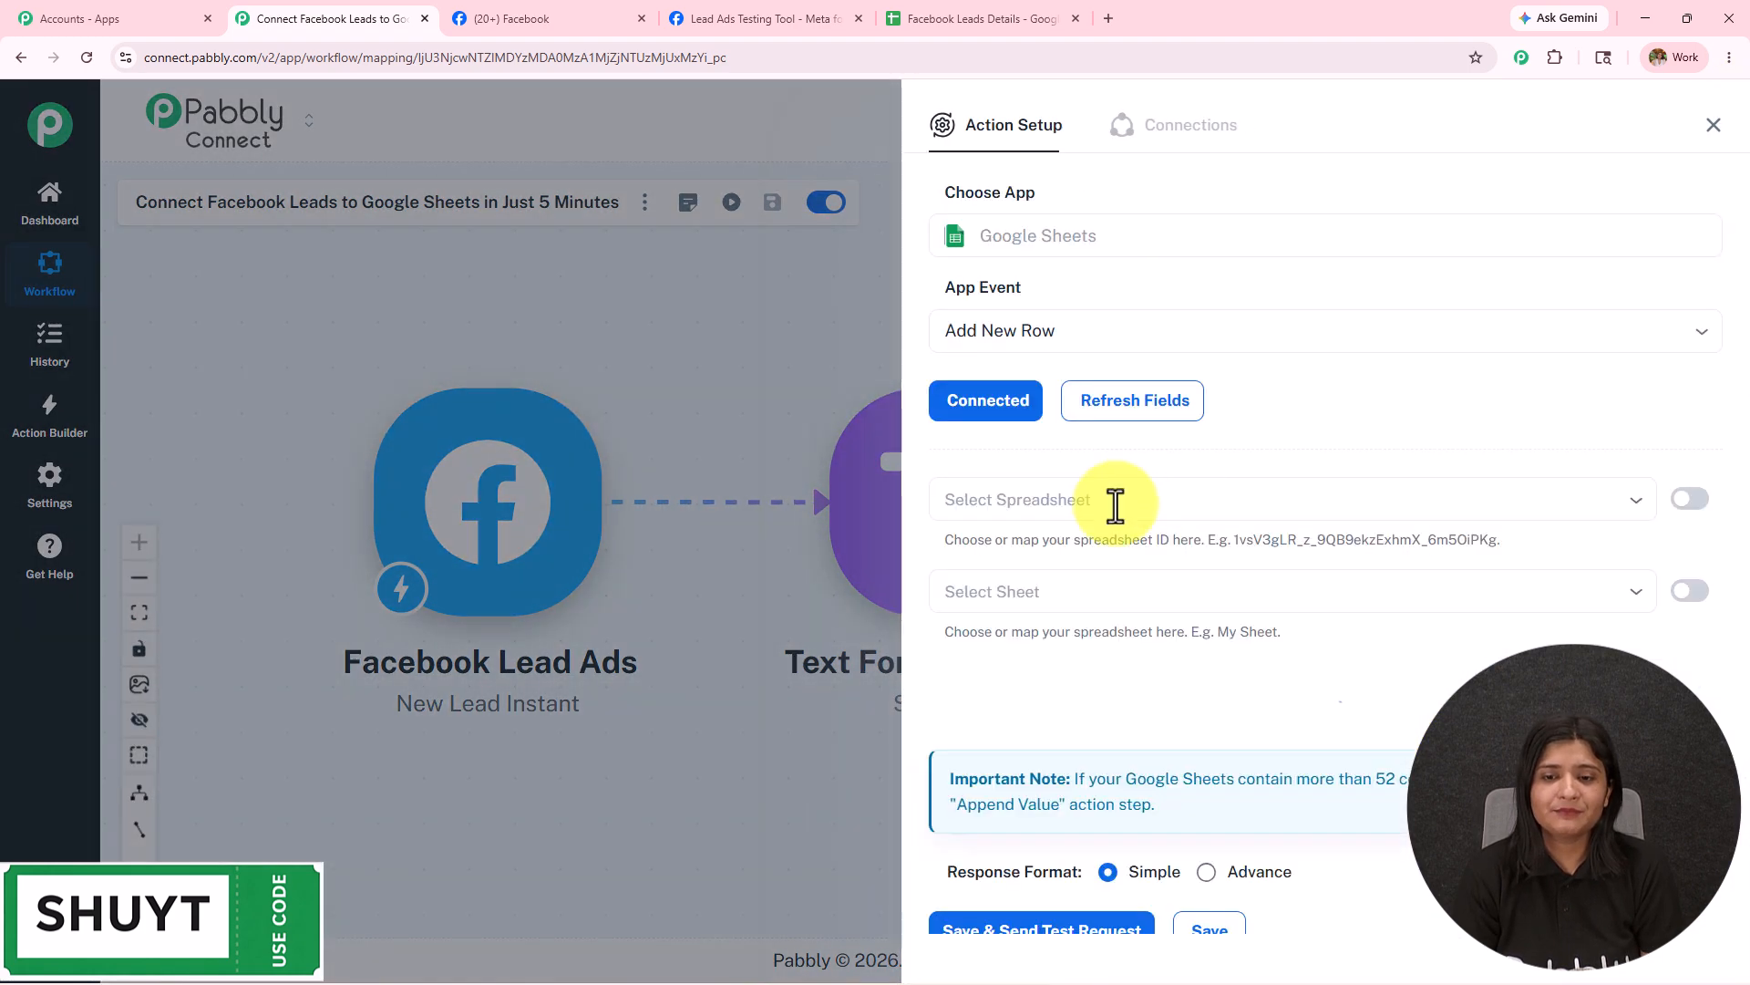
Map split result 0 into First Name and split result 1 into Last Name.
scroll(1048, 588, down, 1)
click(1045, 586)
text(/)
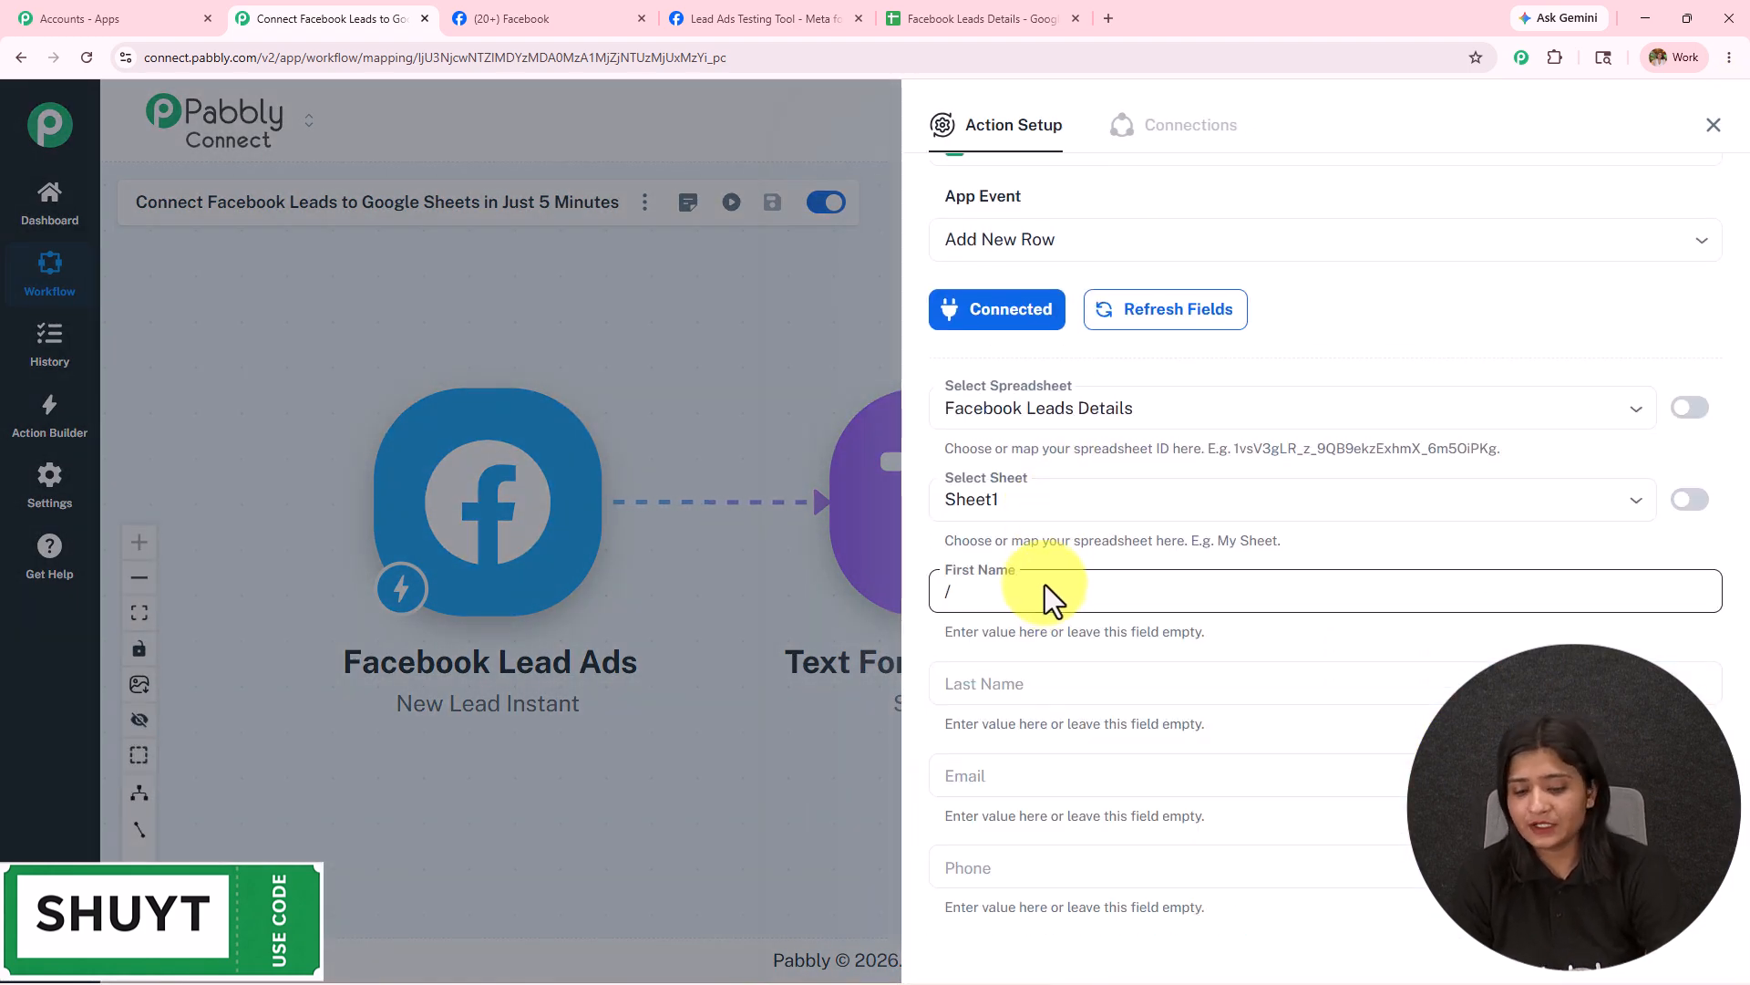
click(1058, 771)
click(1106, 852)
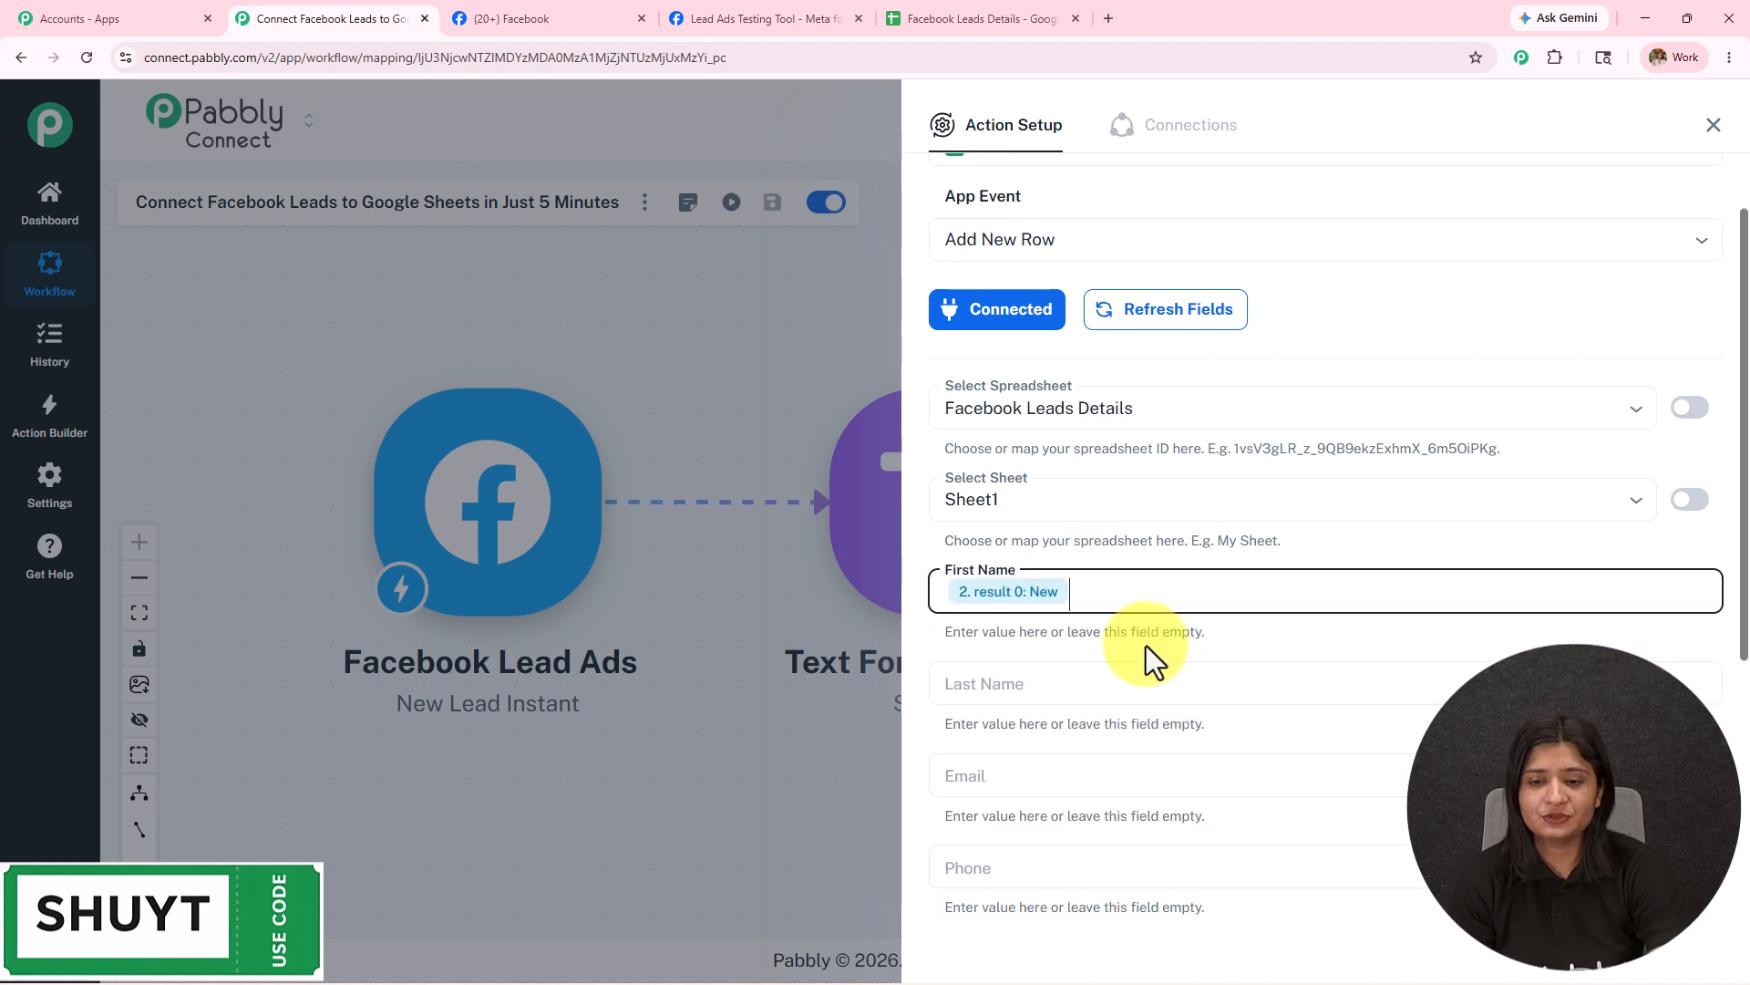
scroll(1105, 547, down, 3)
click(1066, 401)
text(/)
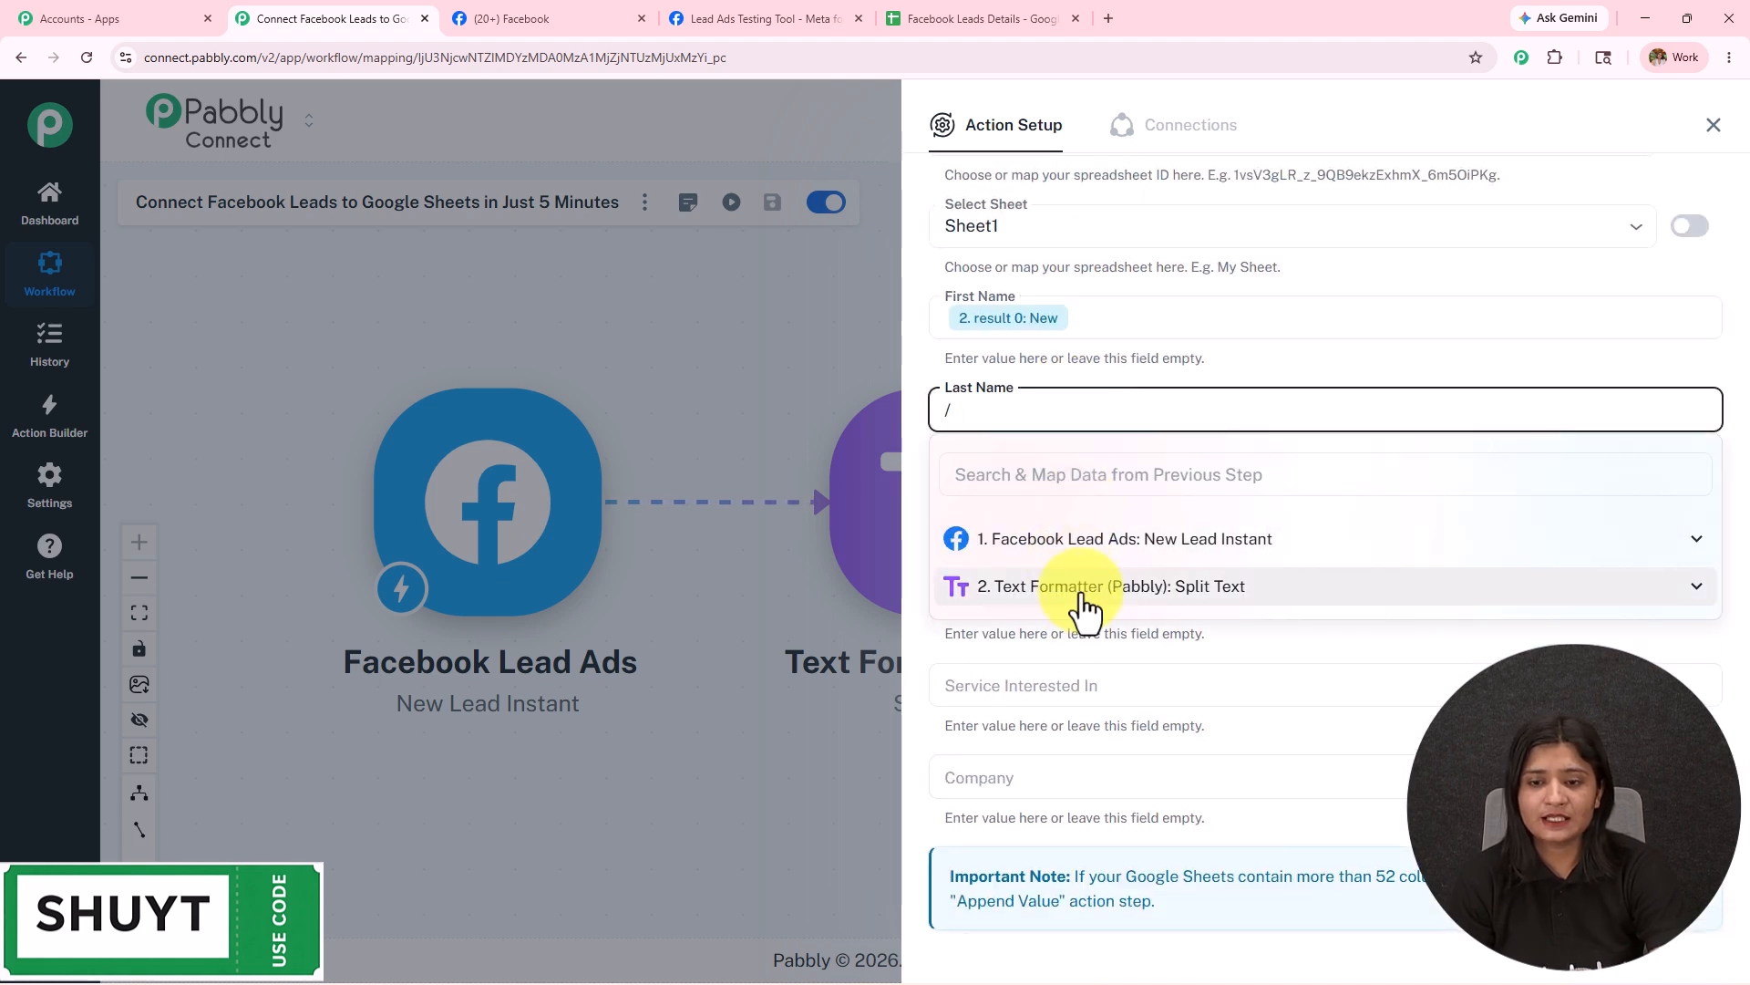
click(1084, 588)
click(1097, 713)
Map the lead's email into Email and phone_number into Phone.
click(1044, 506)
text(/)
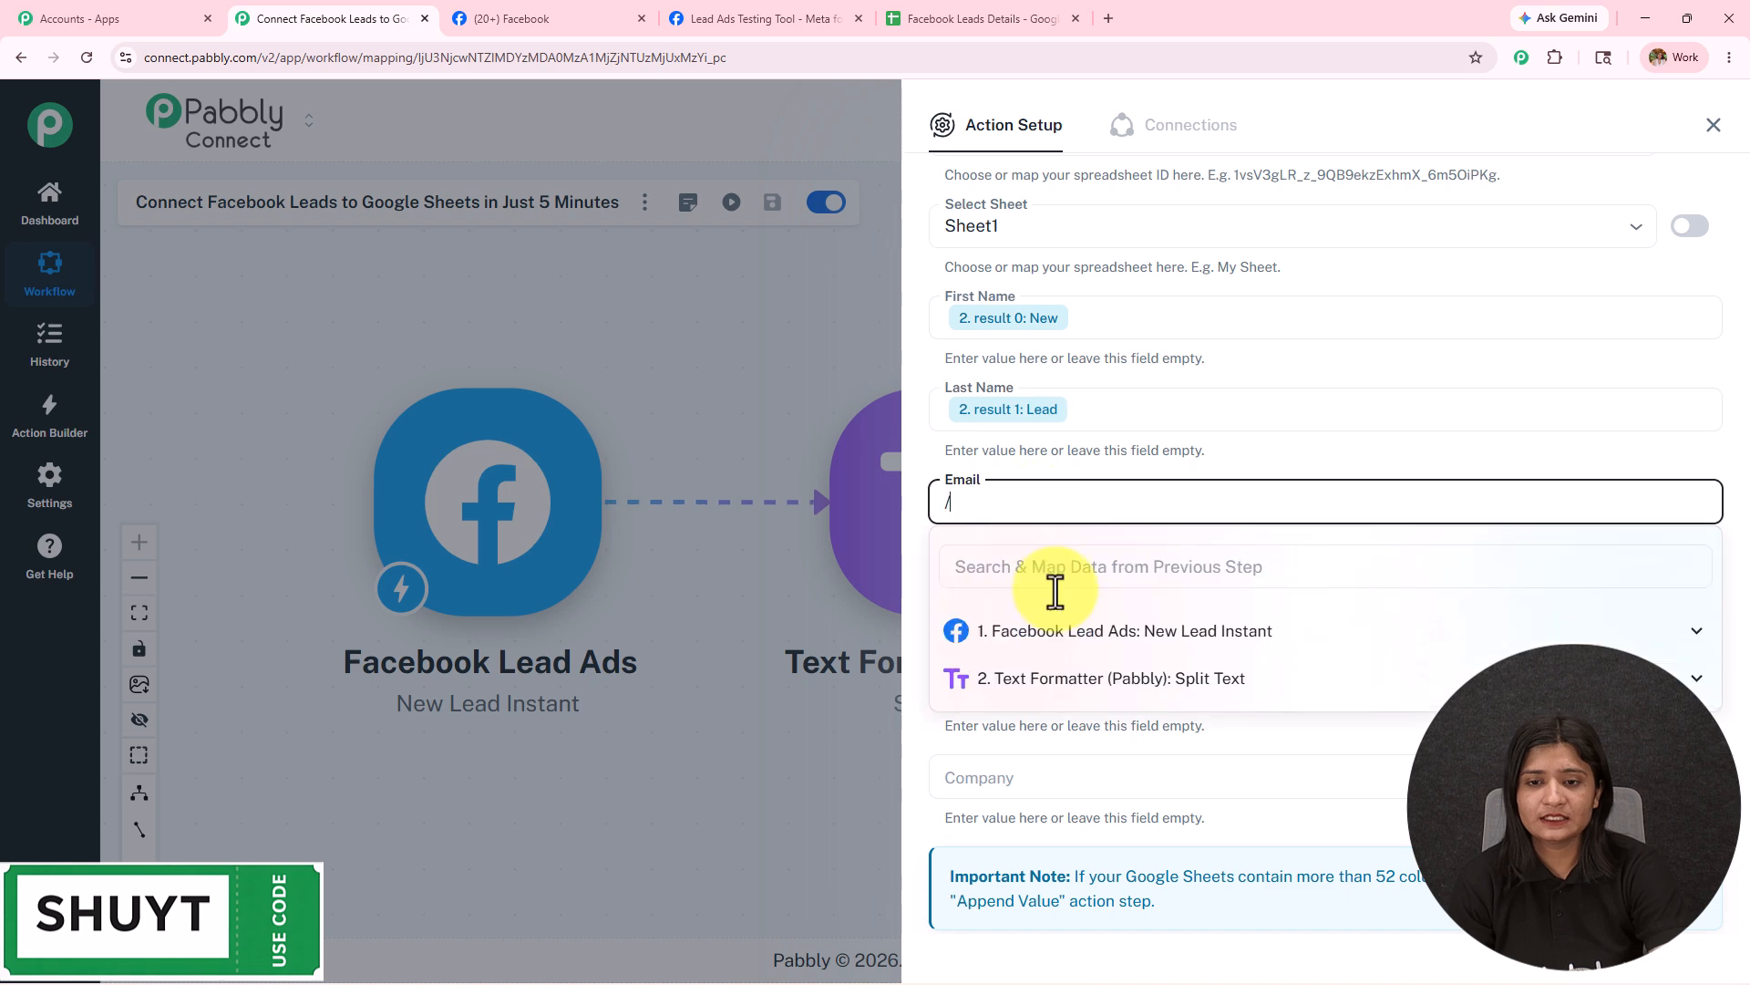
click(1058, 630)
click(1111, 761)
scroll(1017, 426, down, 2)
click(1018, 423)
text(/)
click(1044, 537)
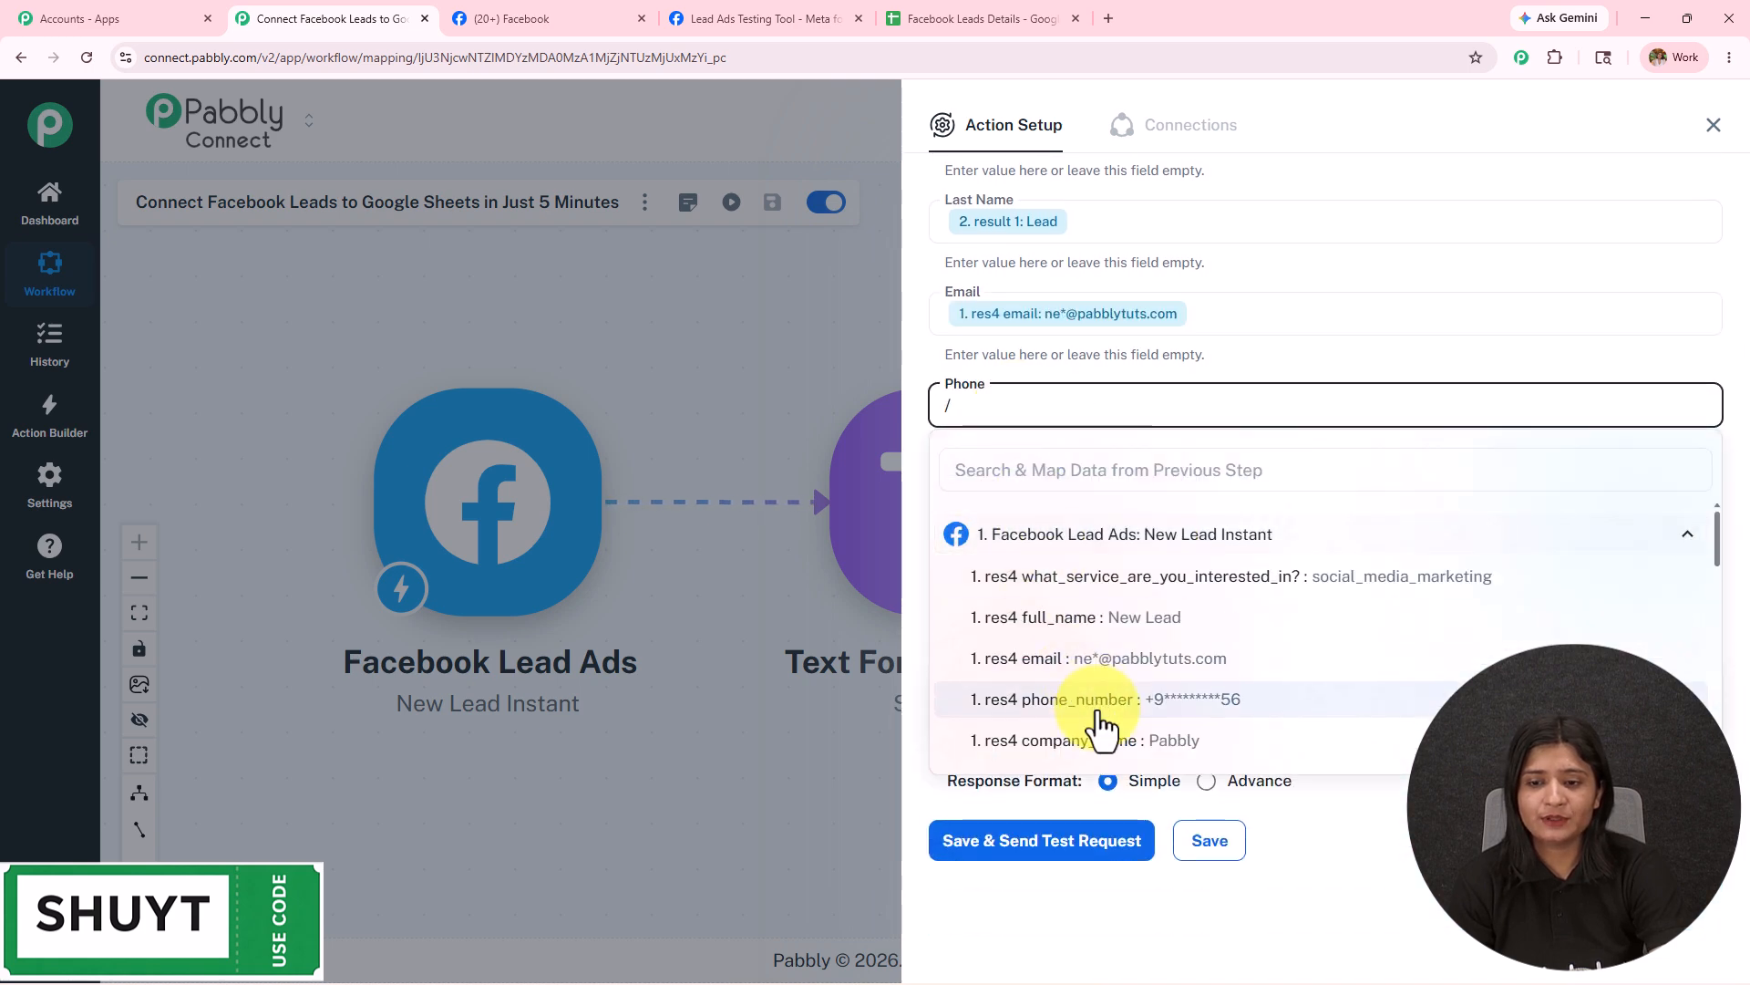
click(1098, 714)
Map the service answer into Service Interested In and company_name into Company.
click(1008, 490)
text(/)
click(1024, 625)
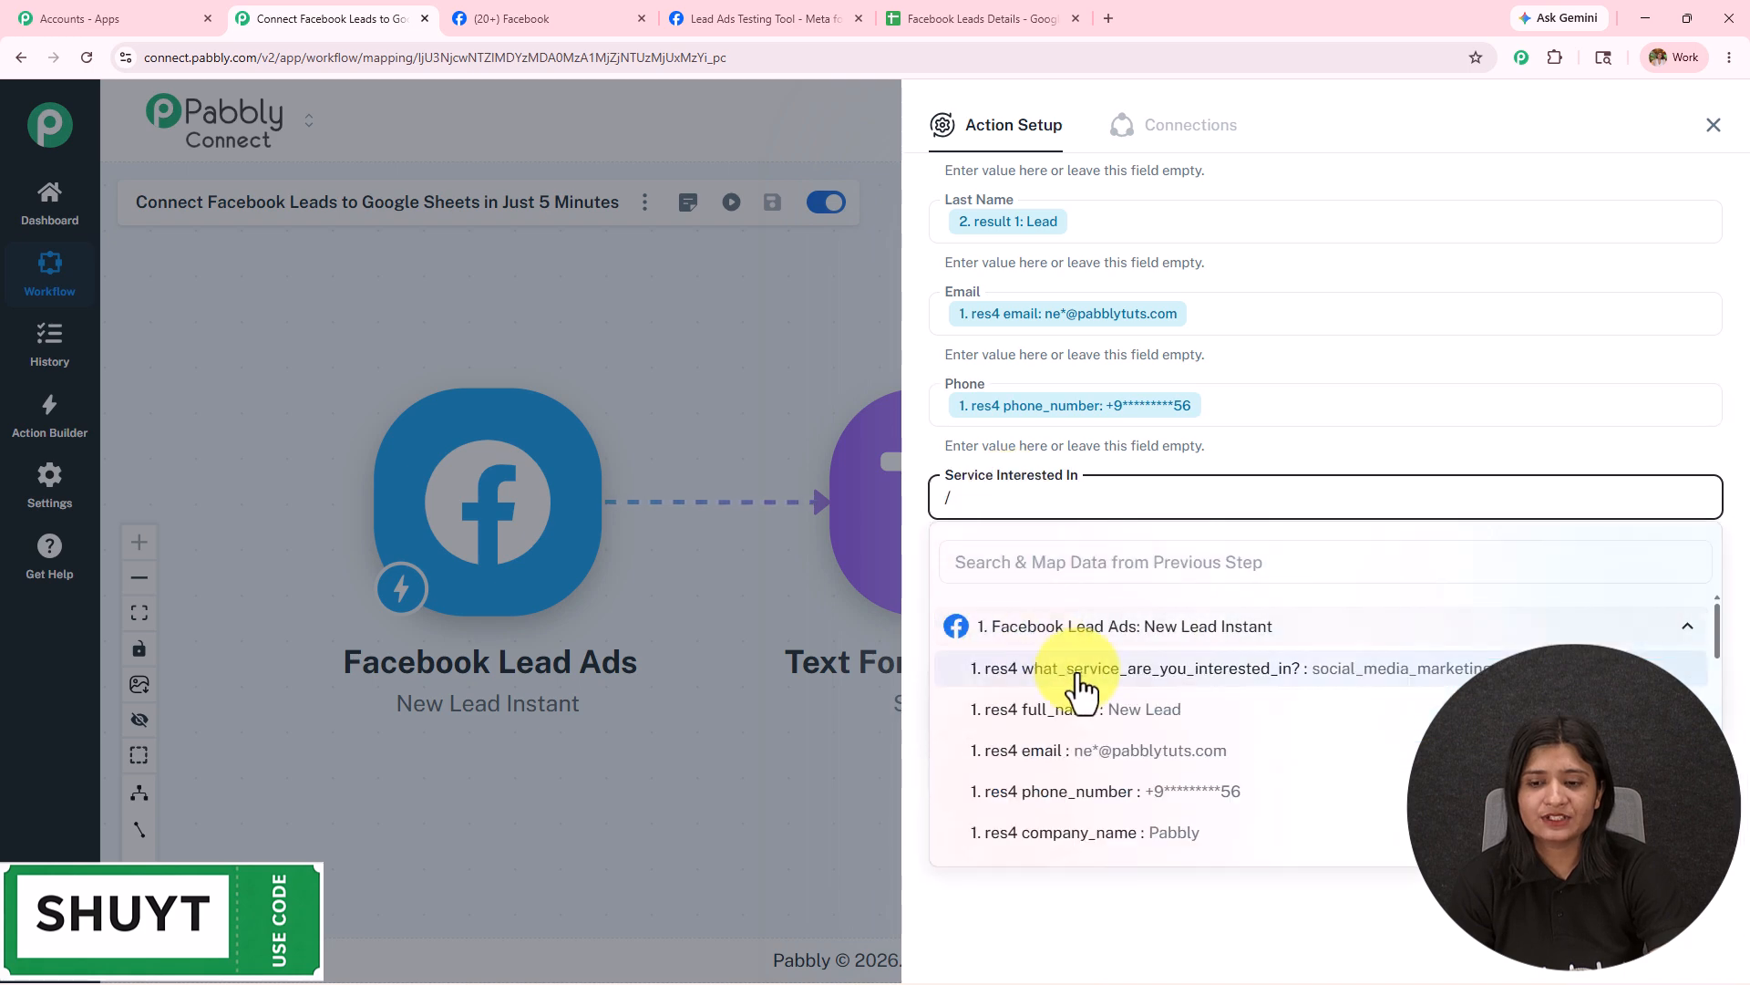
click(1078, 676)
click(1025, 600)
text(/)
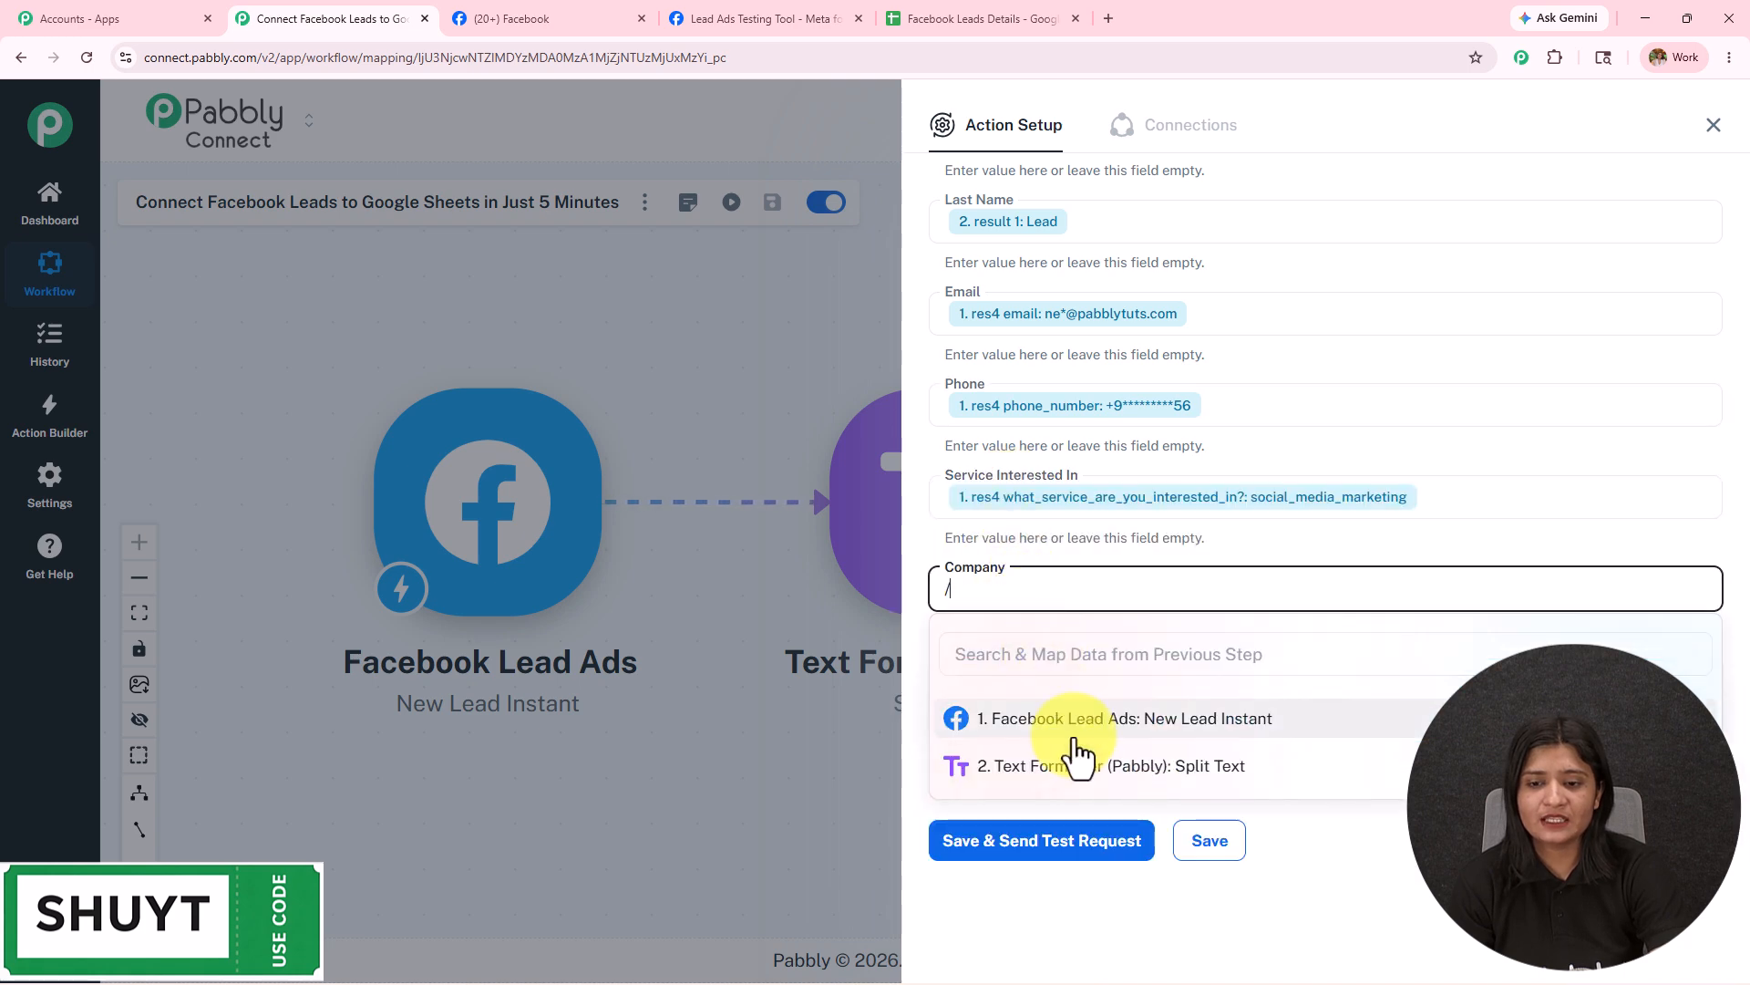
click(1065, 720)
scroll(1087, 781, down, 1)
click(1108, 832)
scroll(1130, 730, up, 4)
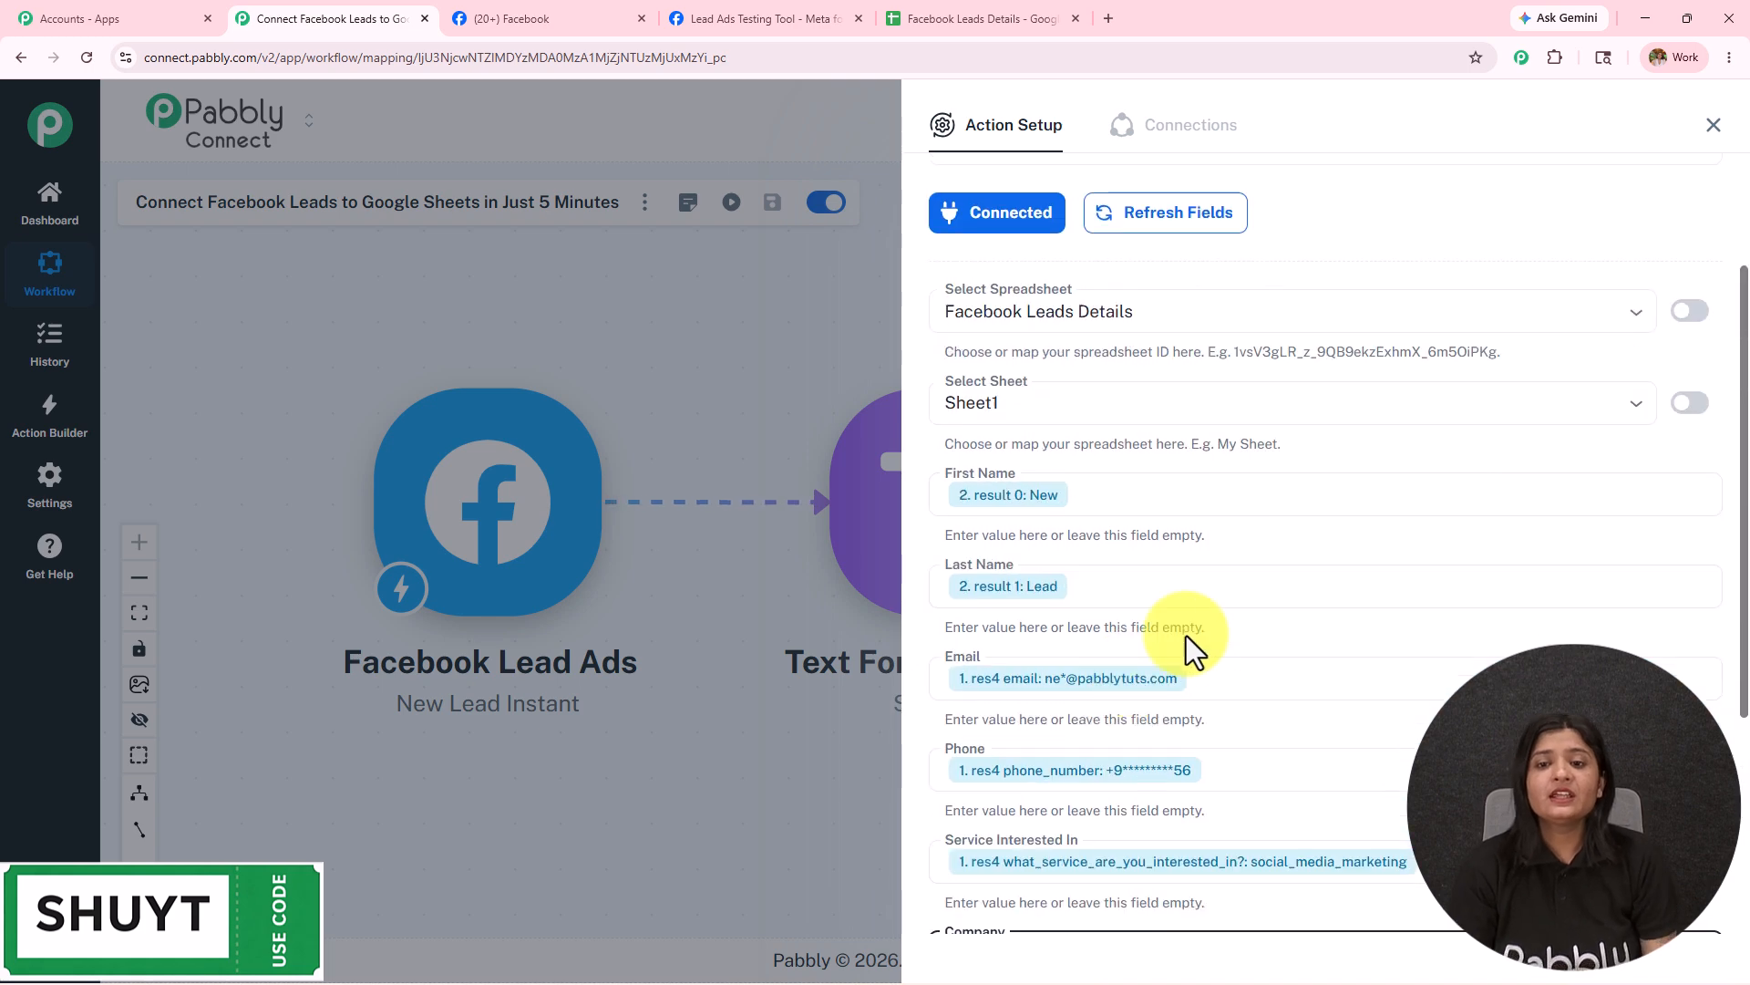
Save the row step and send a test, adding the lead at Sheet1!A2:F2 with 6 cells.
scroll(1149, 735, down, 4)
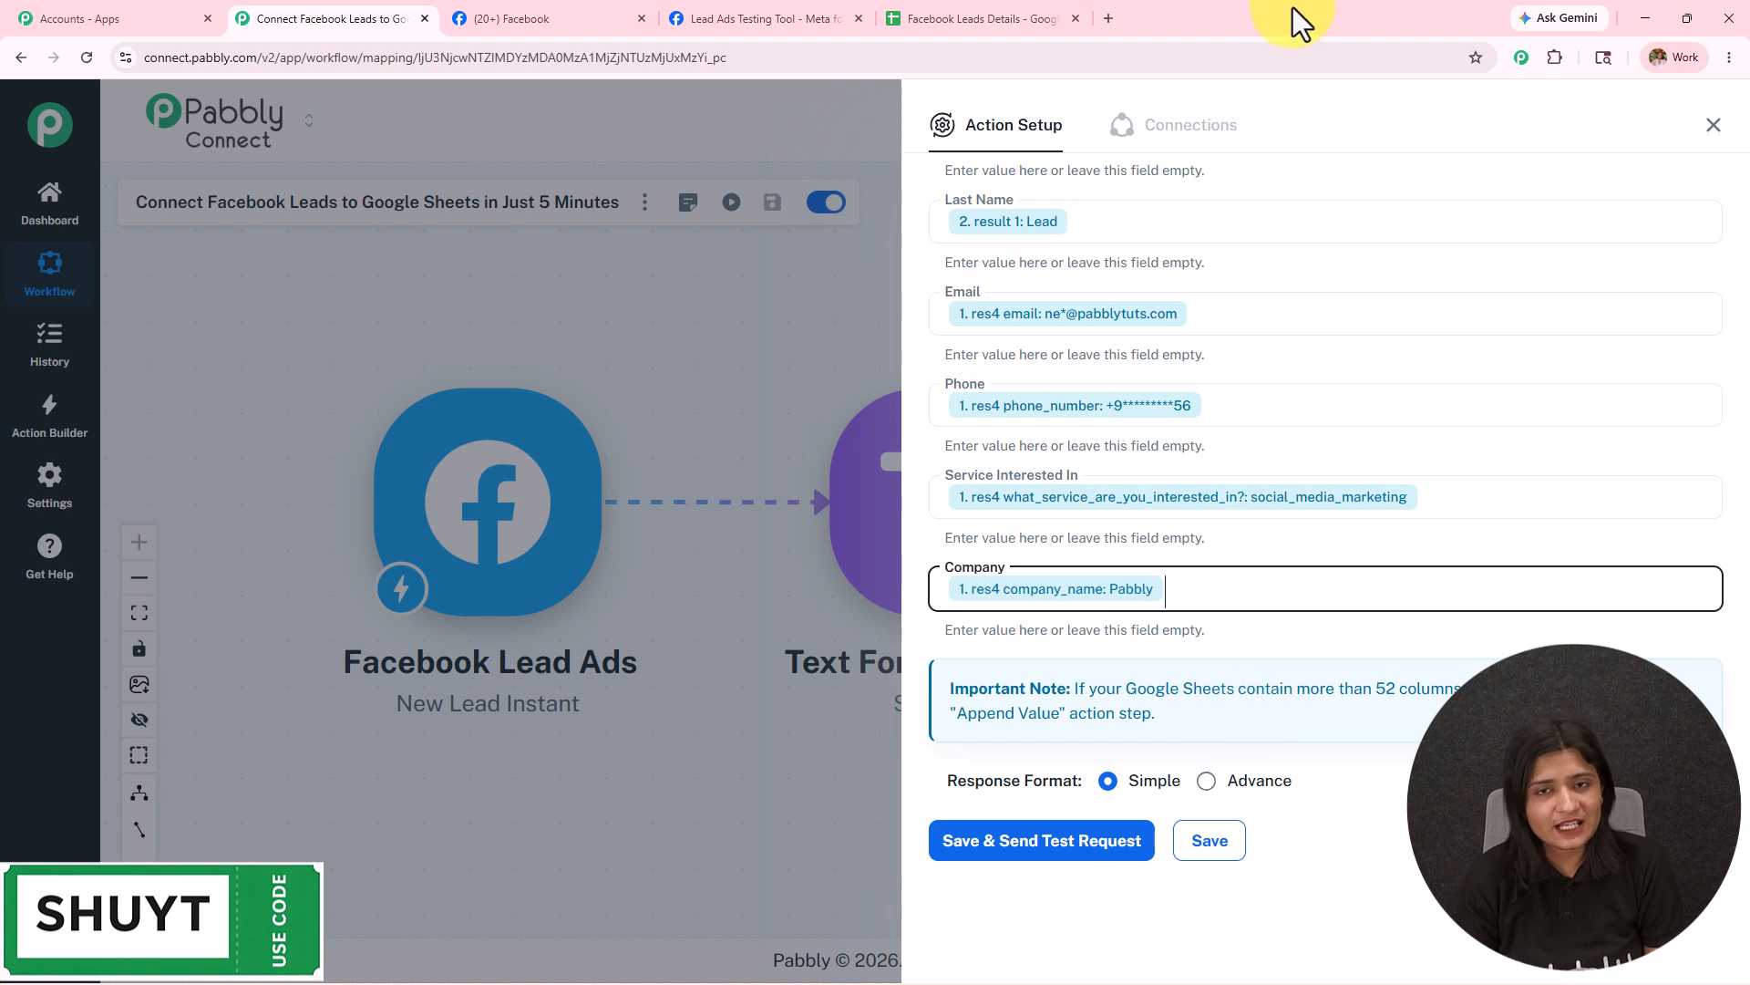
click(998, 843)
scroll(1249, 560, down, 6)
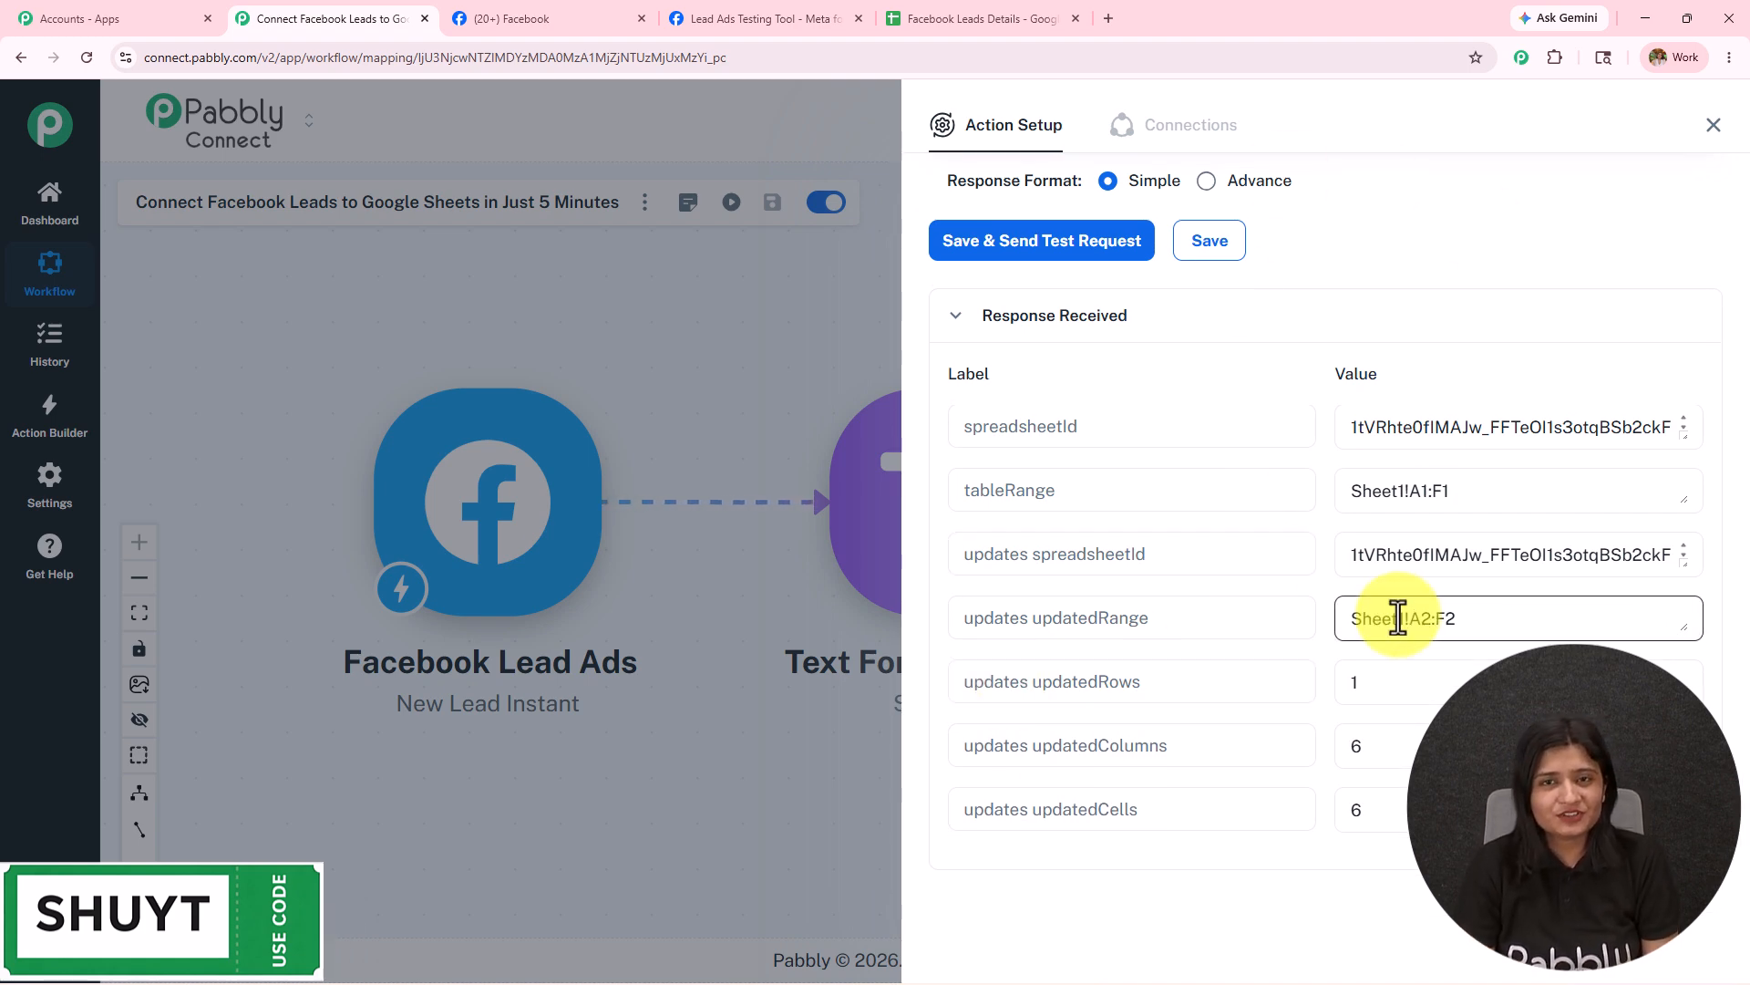
Verify the test lead in row 2 of Facebook Leads Details and widen the Email column C.
click(933, 11)
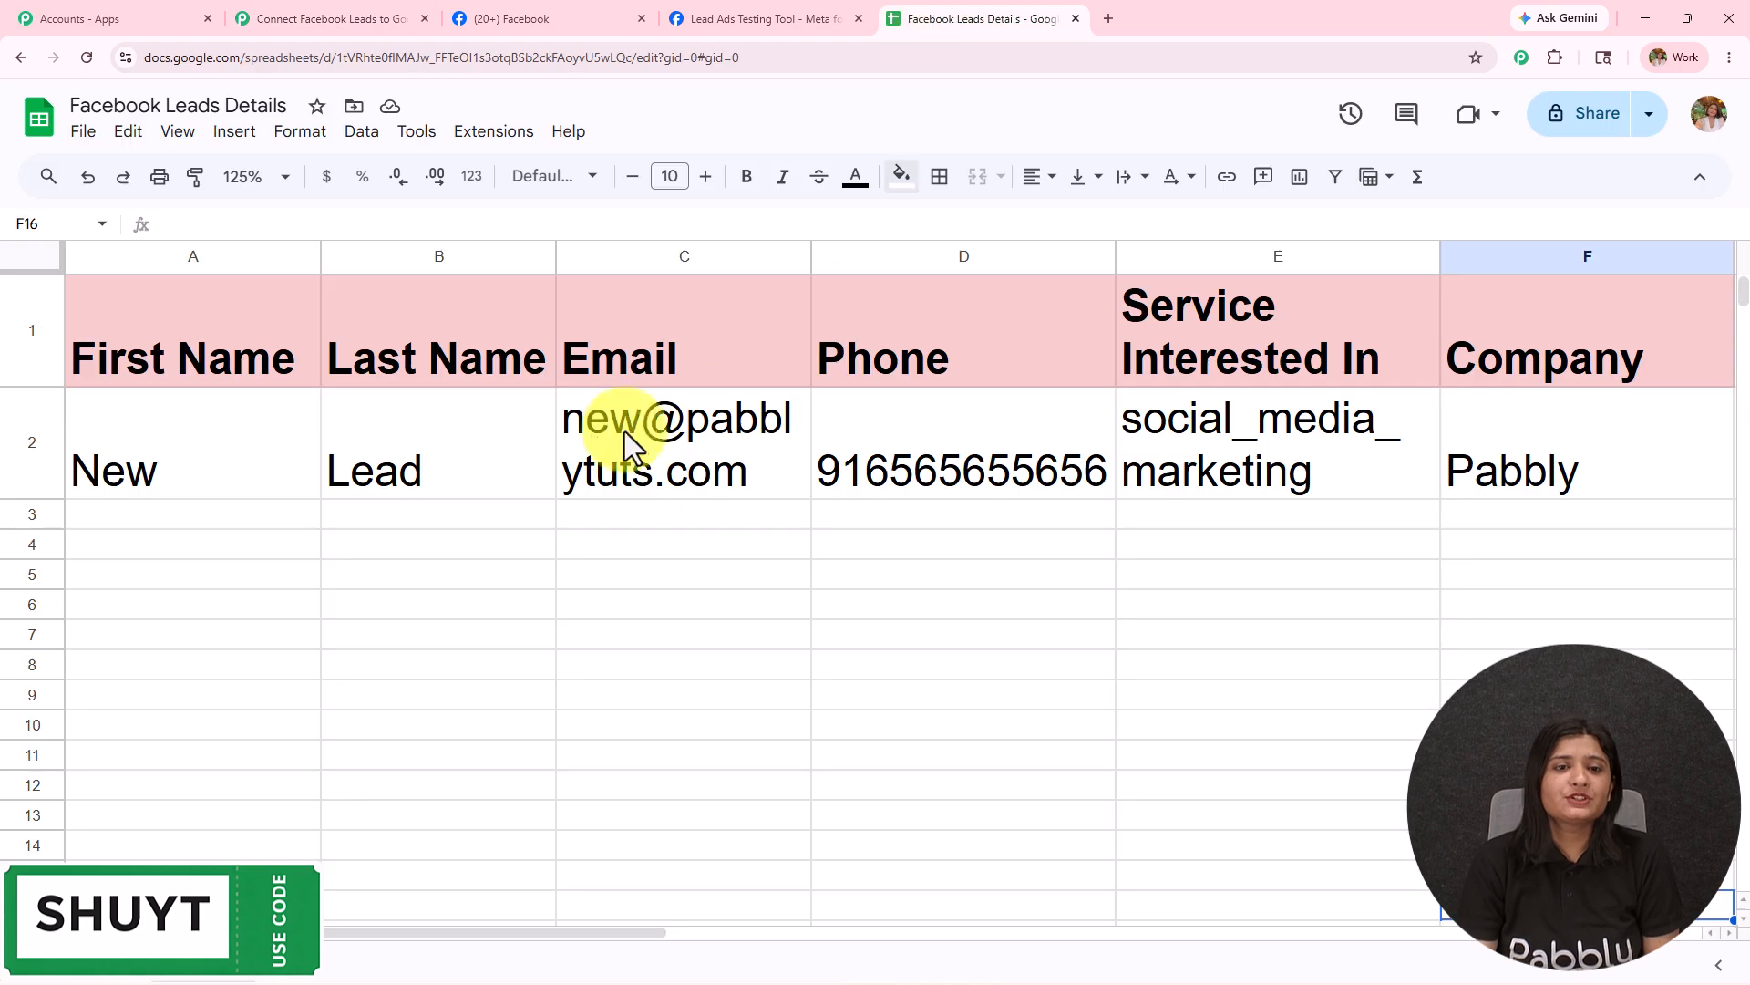
drag(227, 427, 848, 429)
drag(811, 254, 832, 291)
click(871, 602)
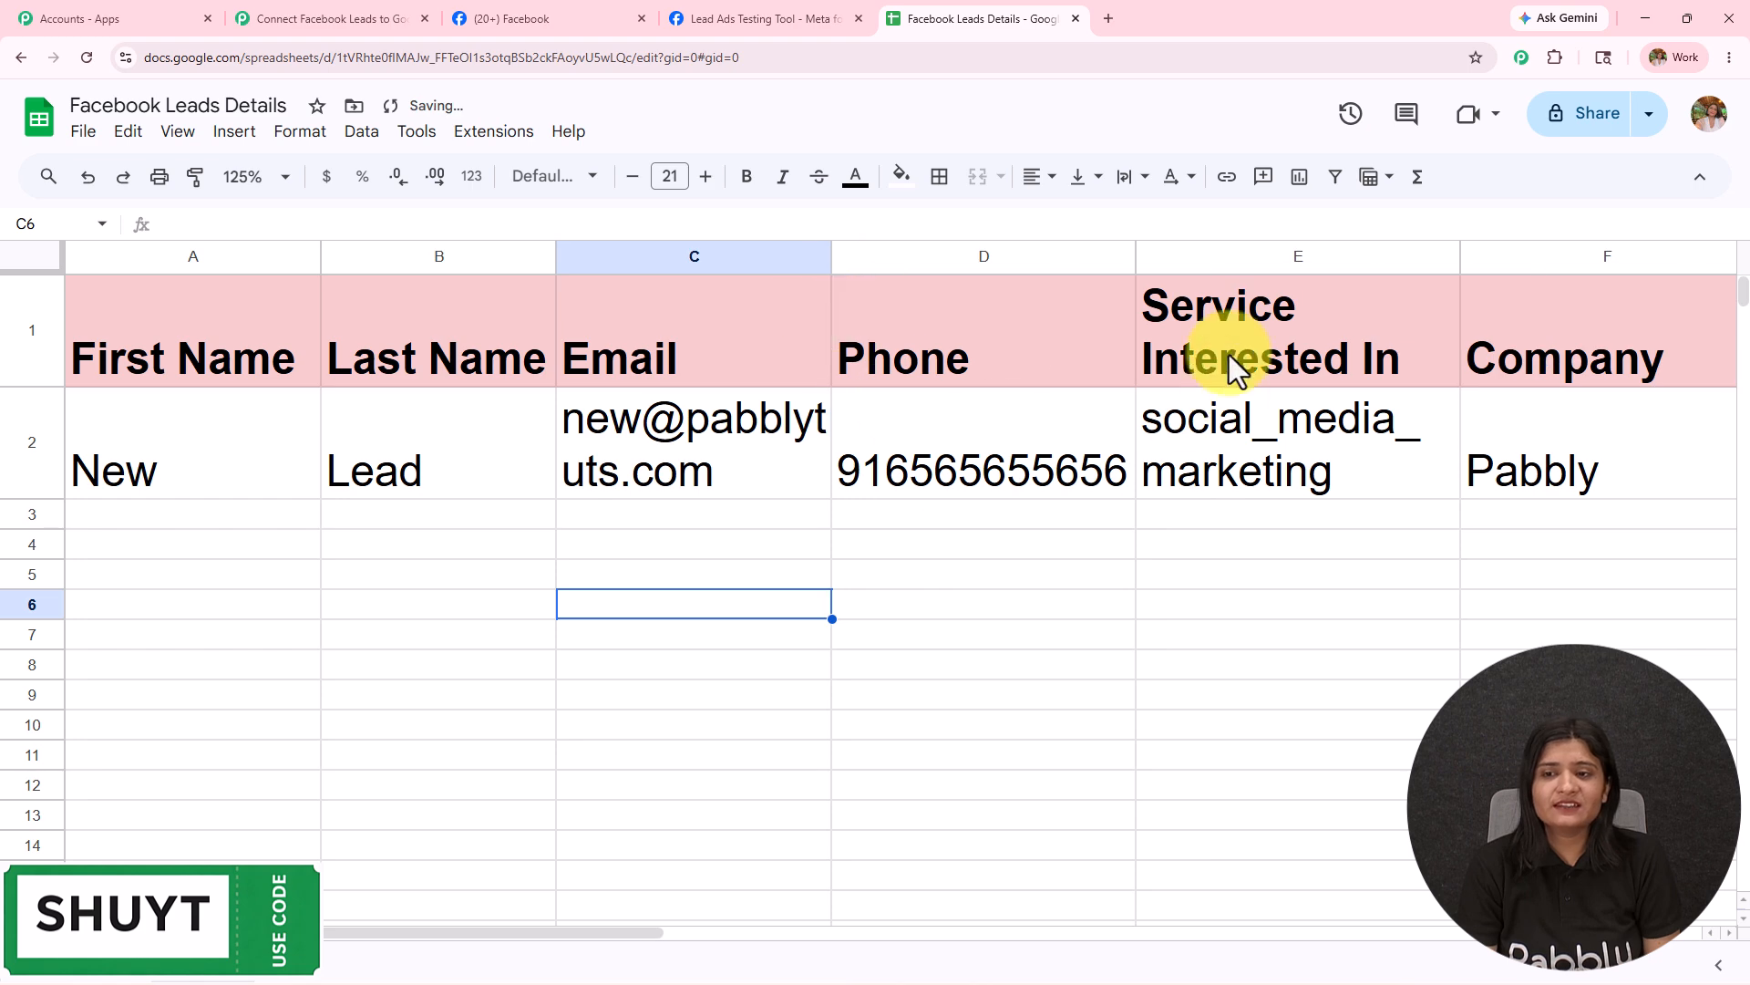
click(1299, 471)
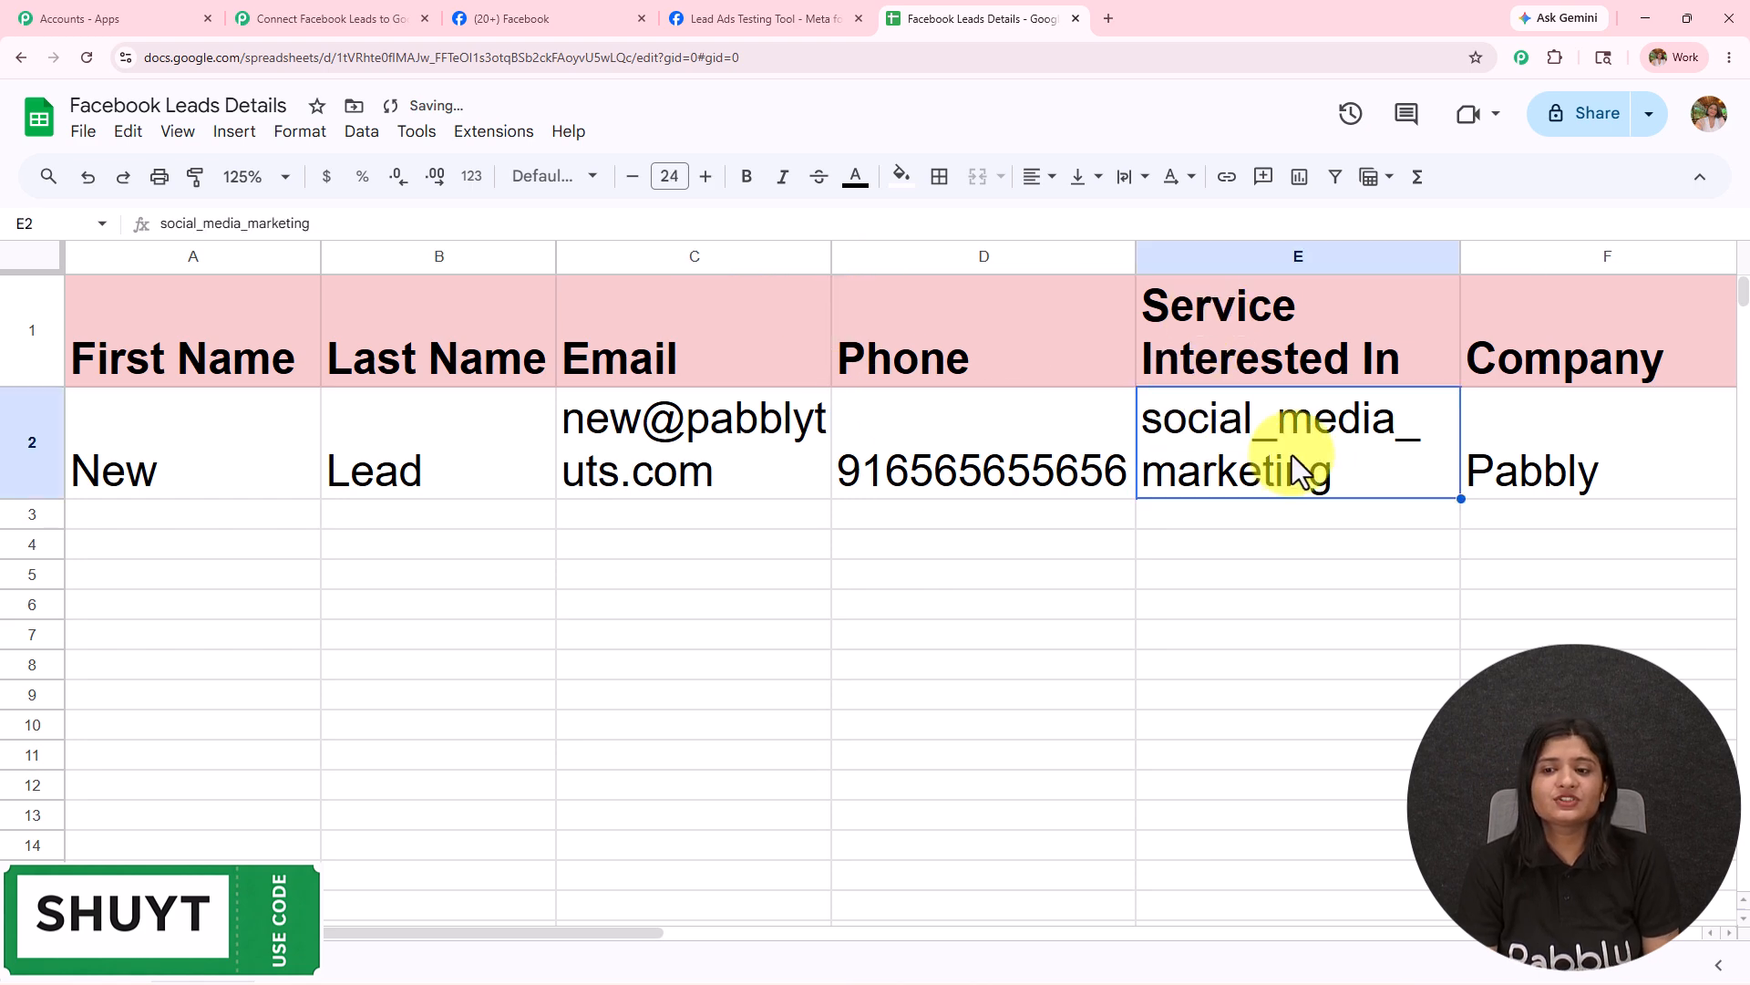
click(1557, 461)
Close the setup panel and pan the canvas to show all three workflow steps.
click(402, 17)
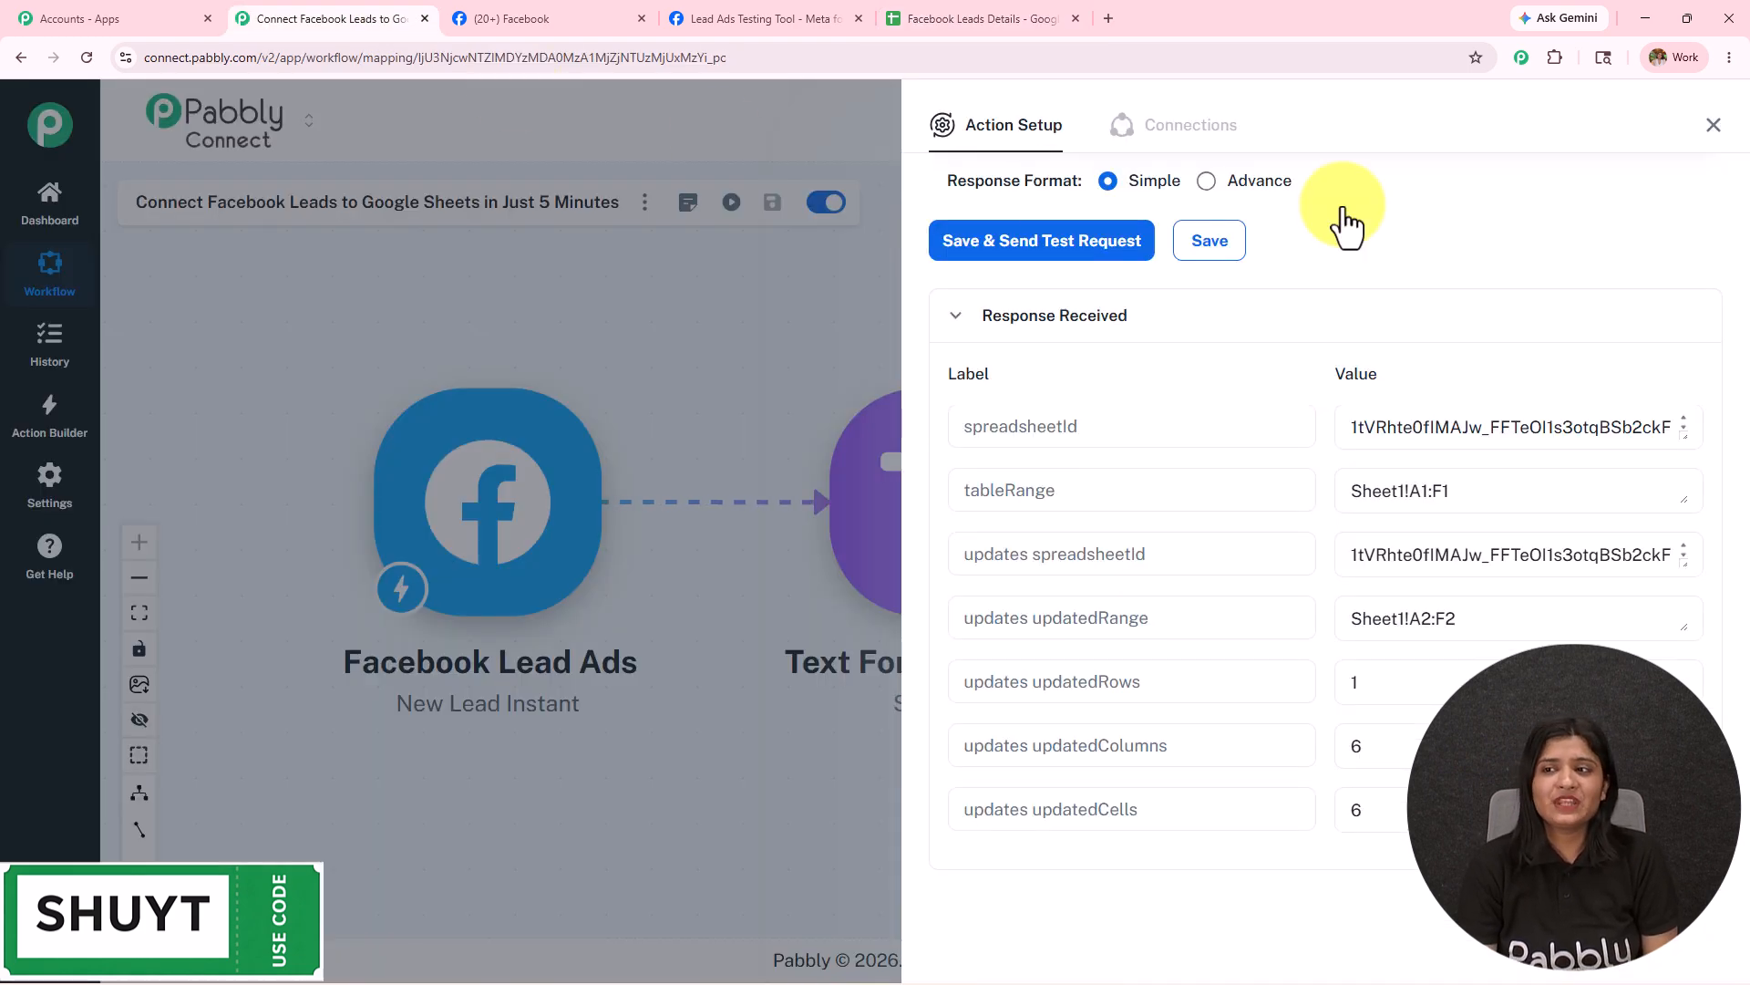
click(1714, 125)
drag(748, 328, 710, 328)
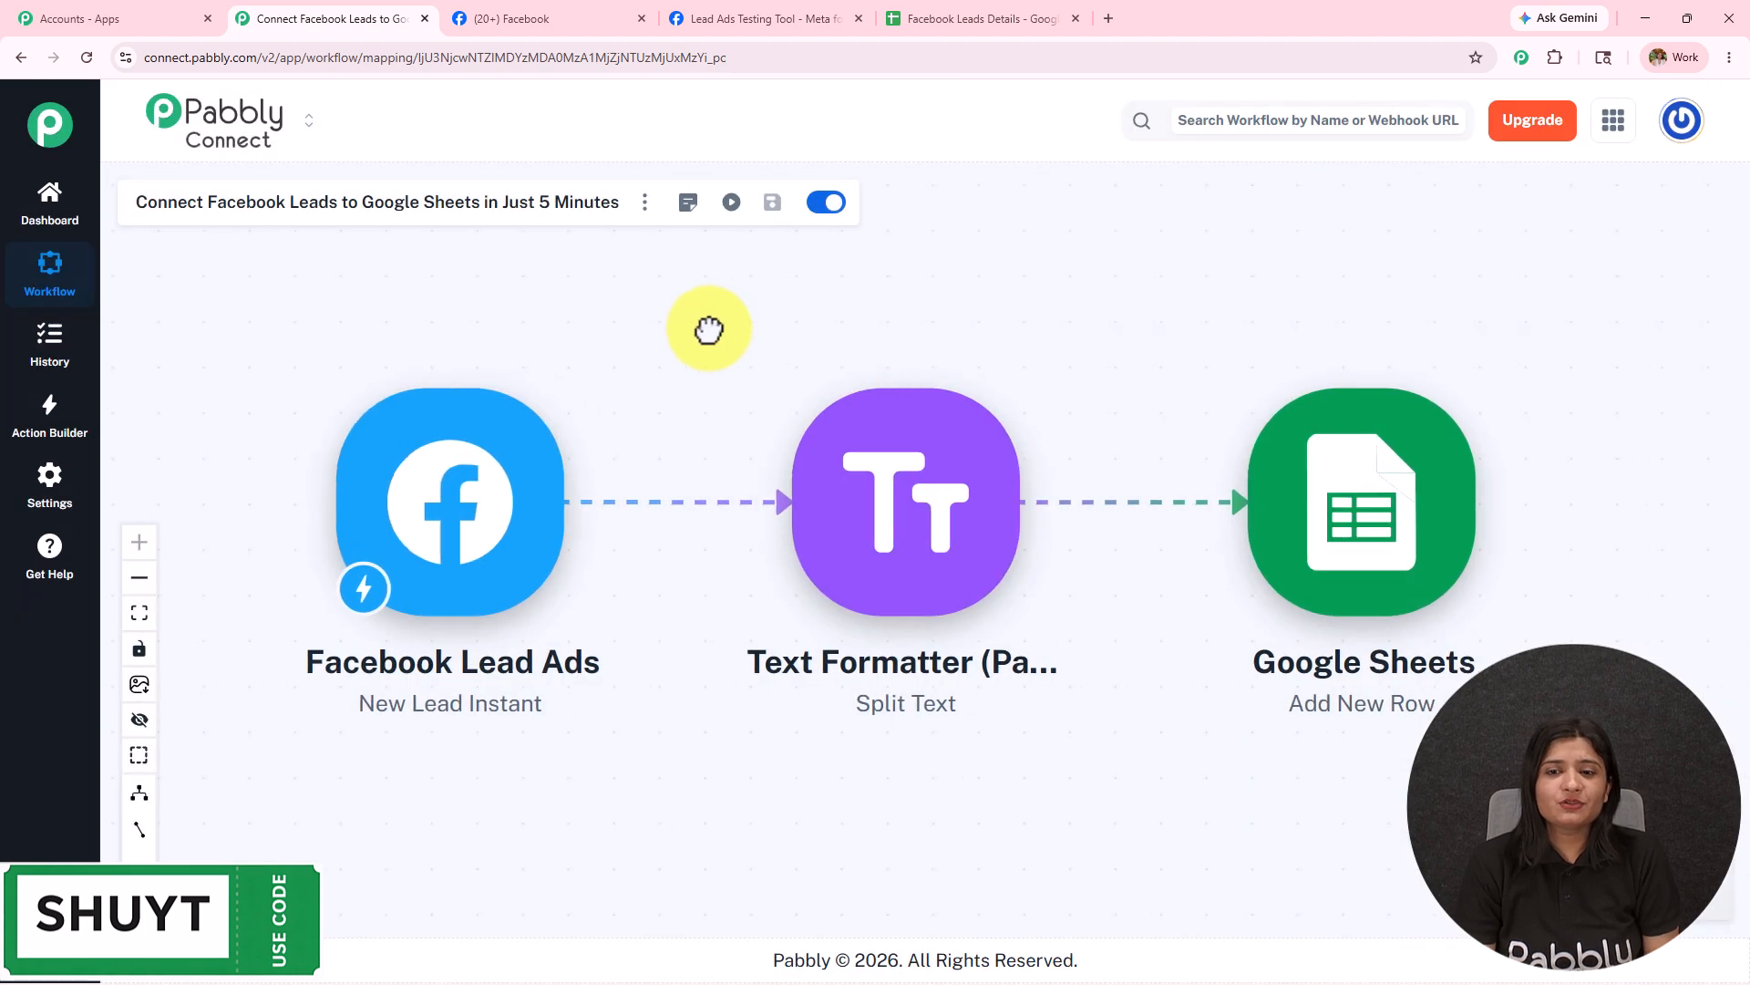